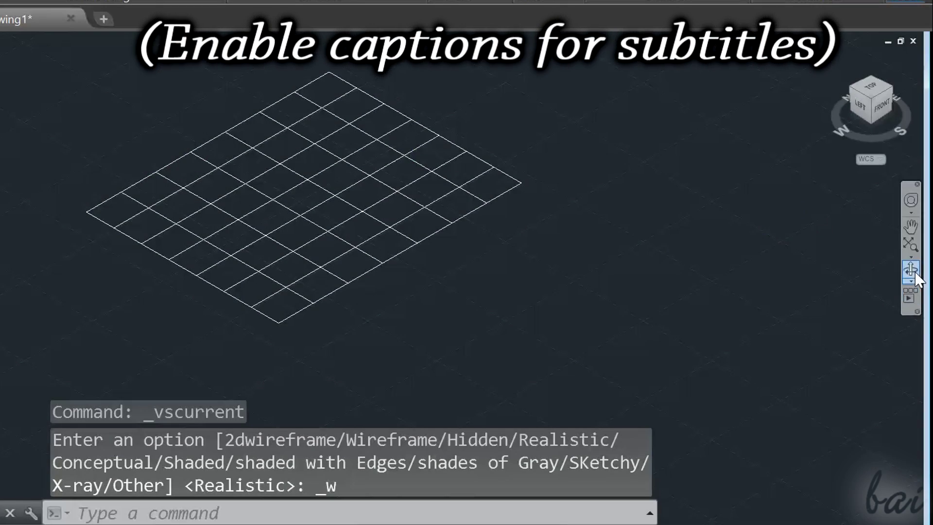
click(910, 269)
mouse_move(589, 212)
mouse_down()
mouse_move(479, 228)
mouse_move(410, 175)
mouse_move(325, 131)
mouse_move(240, 171)
mouse_move(316, 196)
mouse_move(491, 196)
mouse_move(545, 170)
mouse_move(581, 177)
mouse_move(591, 200)
mouse_up()
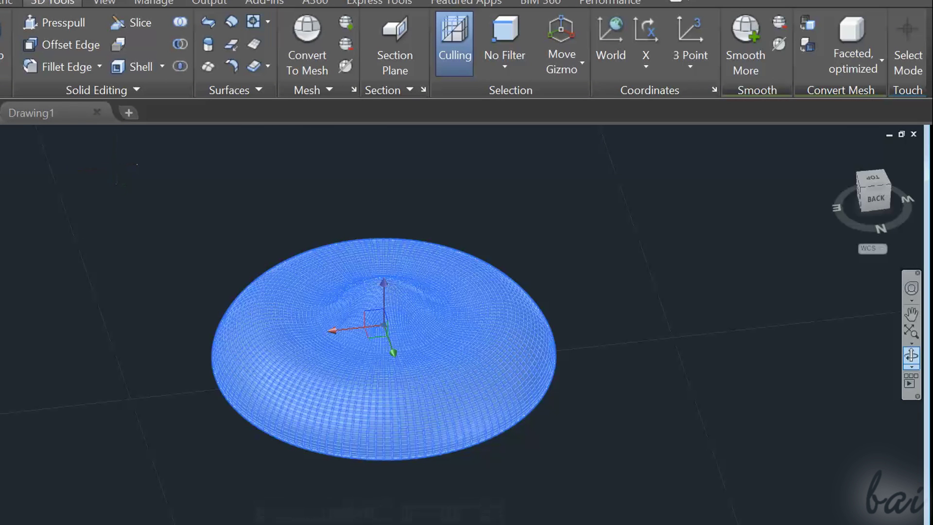
Deselect the rounded mesh and undo its last smoothing operations.
key(Escape)
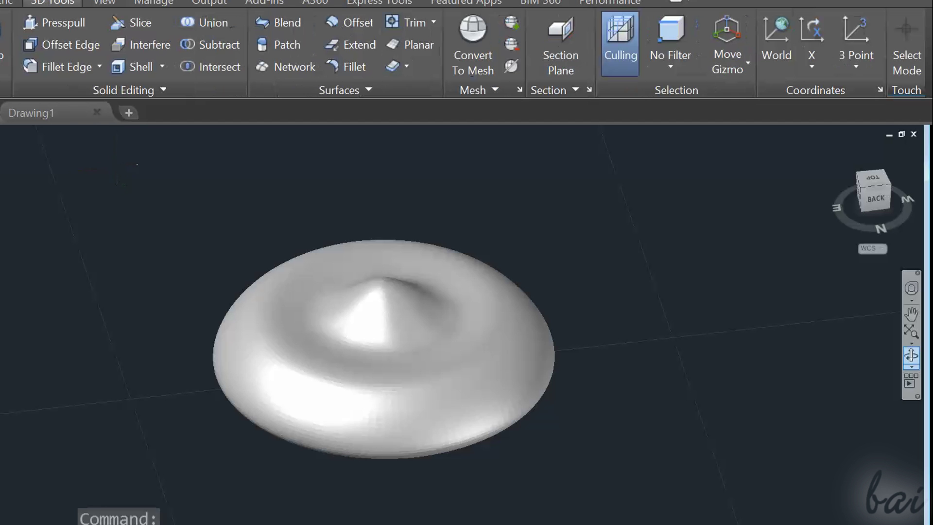
key(ctrl+z)
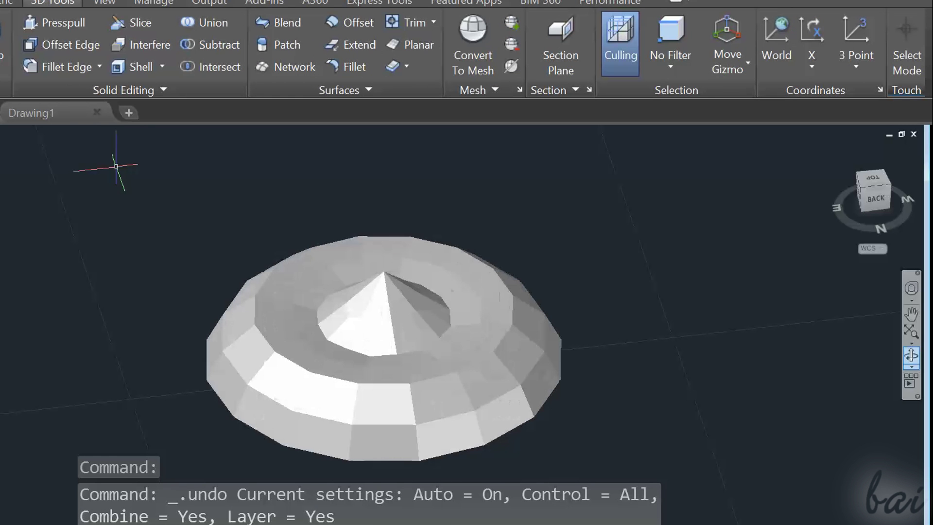
key(ctrl+z)
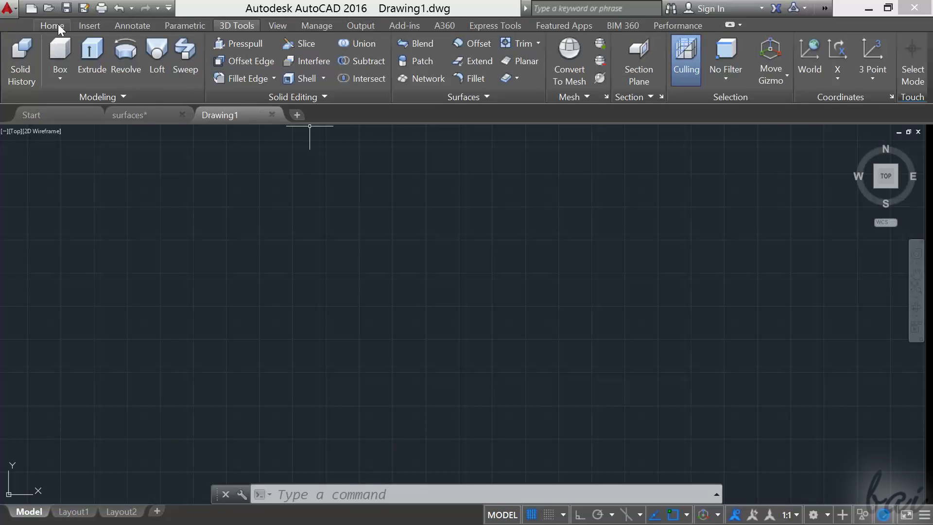
Draw a rectangle in the empty drawing and show it in the SW Isometric view.
click(52, 26)
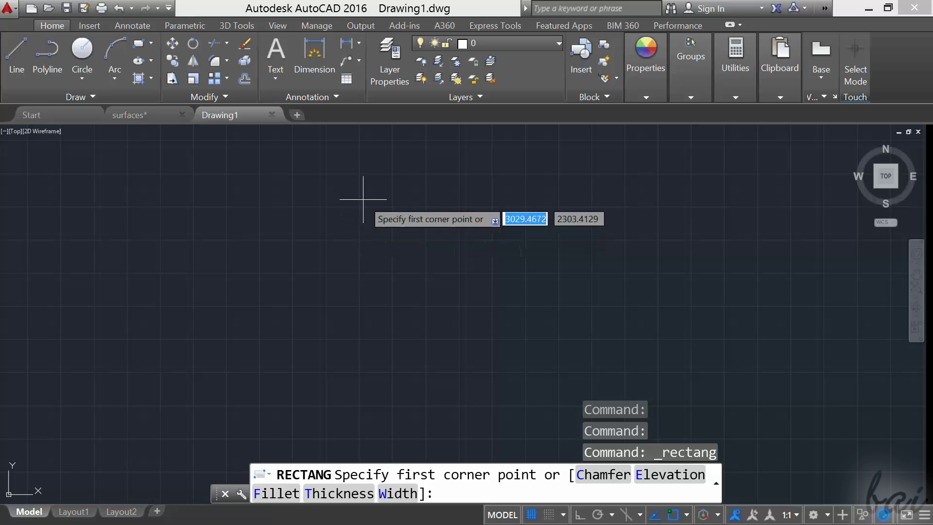
click(375, 173)
click(506, 278)
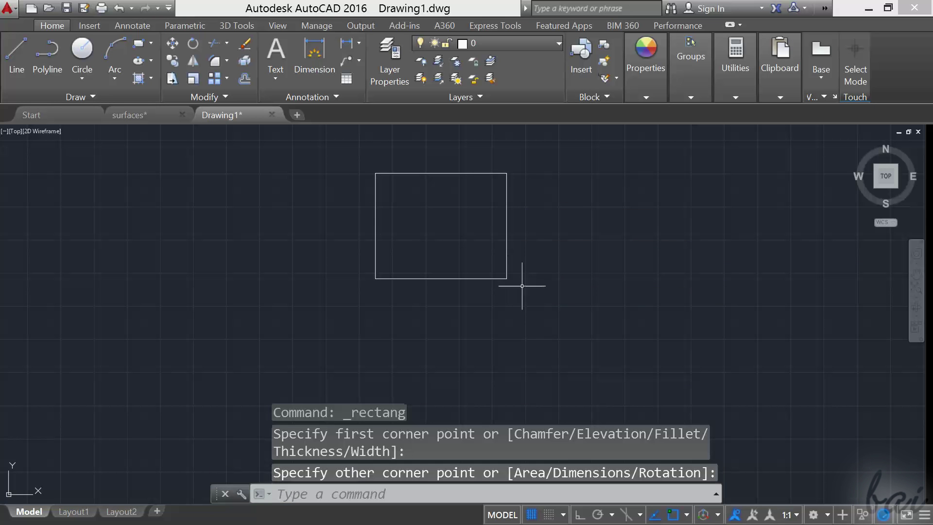
click(876, 185)
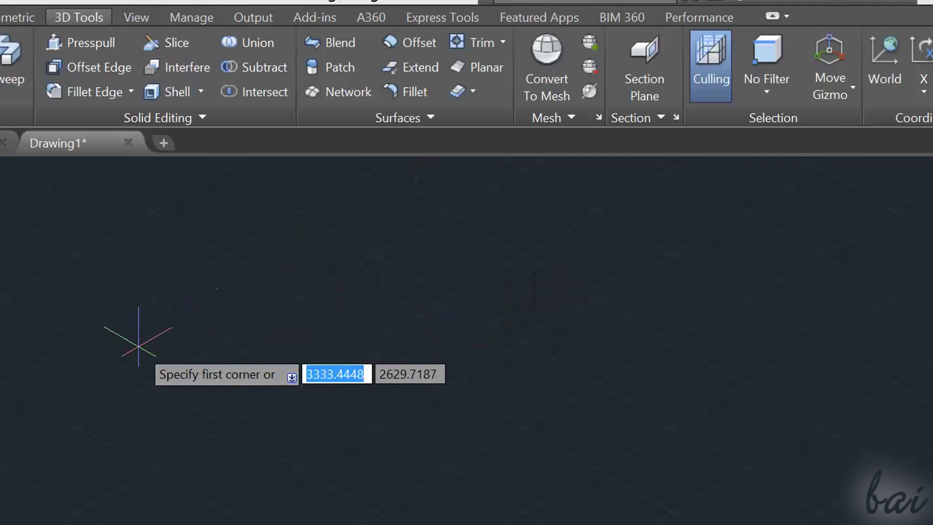
Create a rectangular planar surface from two opposite corners about 1125 units apart.
click(145, 351)
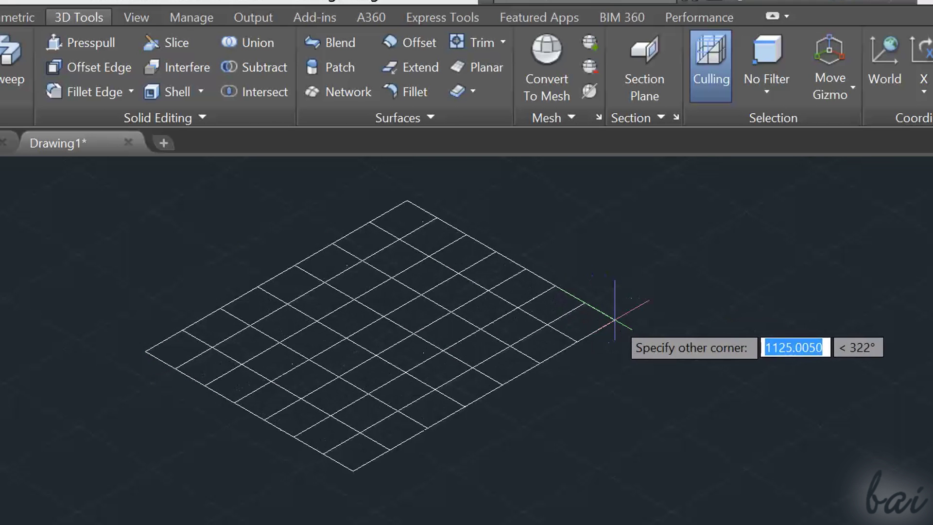
click(616, 317)
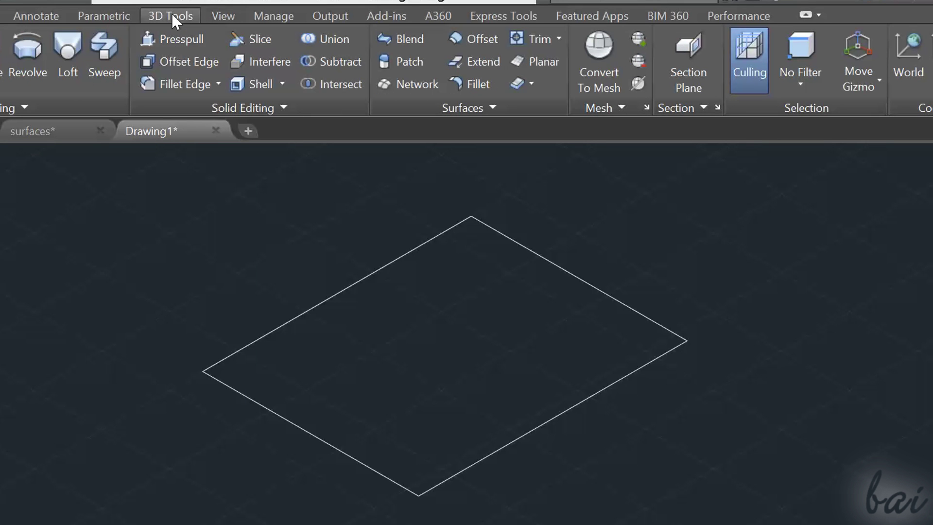
Try to slice the plain rectangle outline with the Slice command.
click(249, 43)
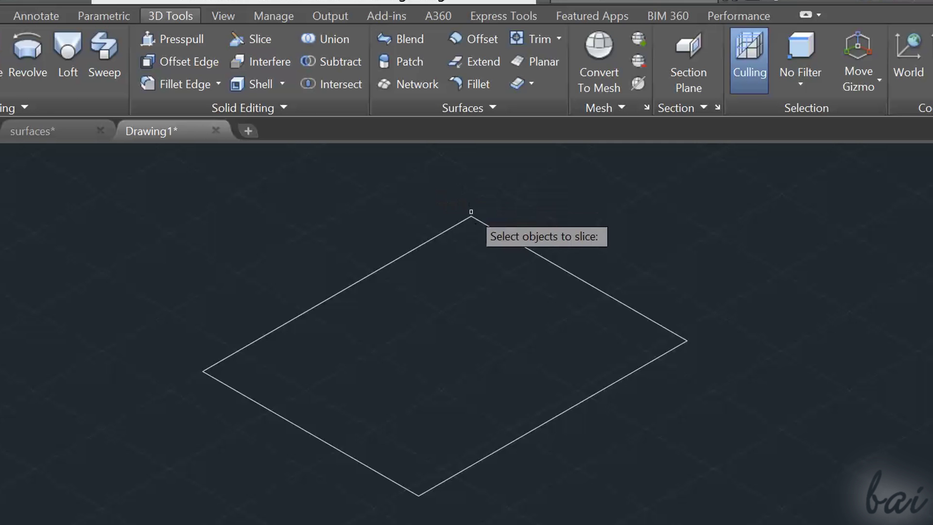
click(479, 221)
key(Return)
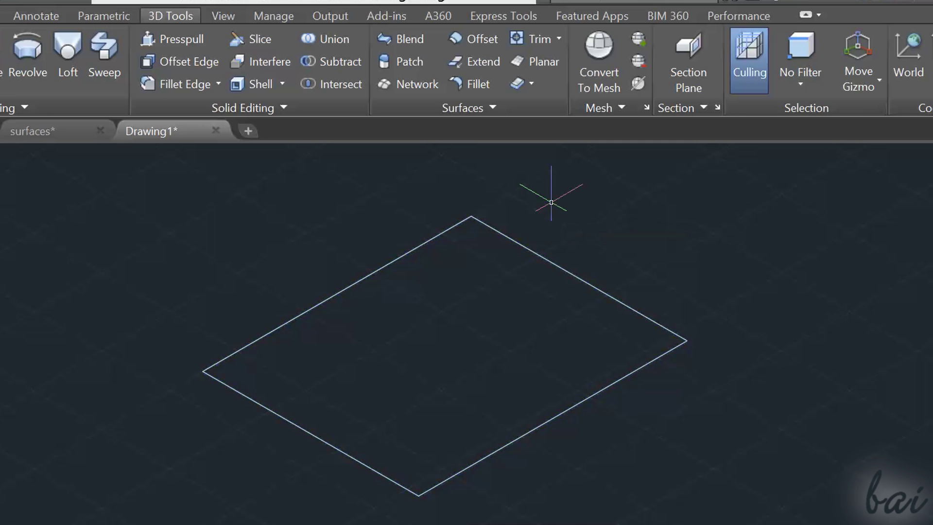
Slice the rectangular planar surface diagonally through its upper and lower corners, keeping both halves.
click(465, 261)
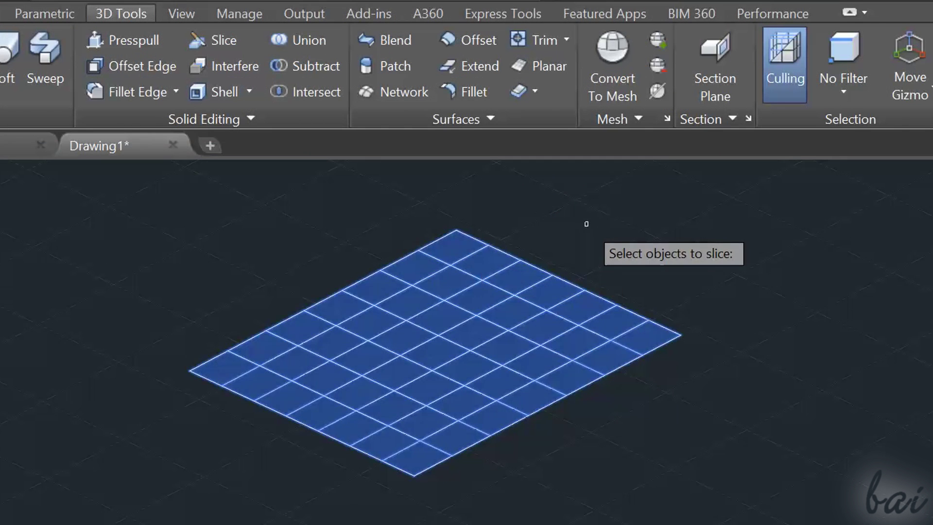
key(Return)
click(456, 229)
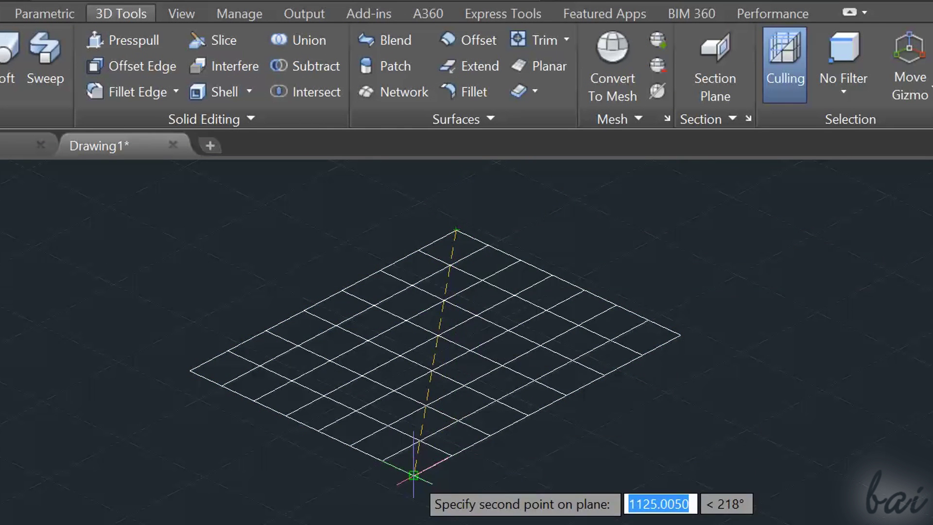
click(413, 475)
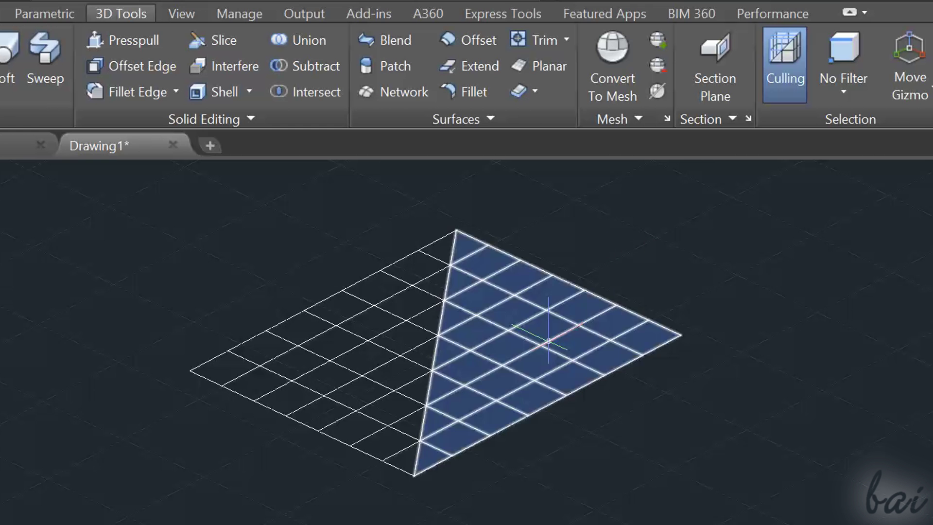
key(Return)
click(311, 350)
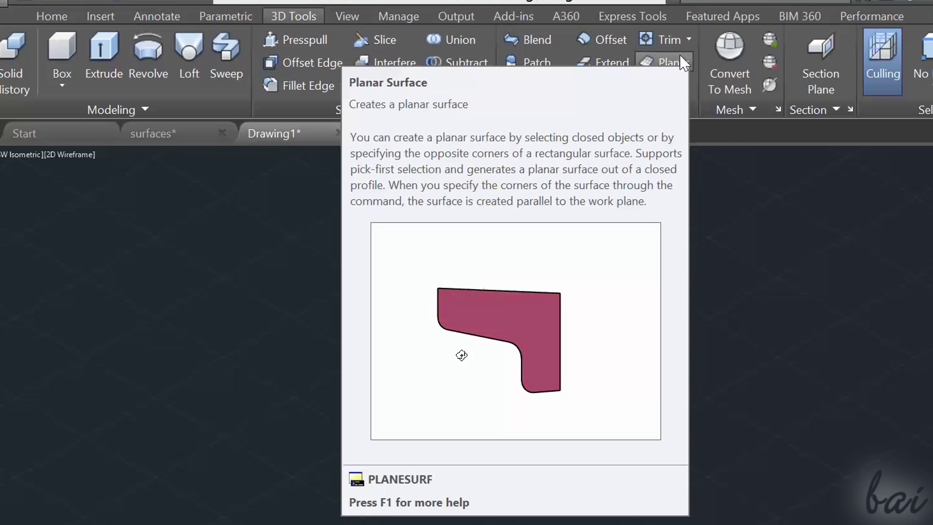
Create a planar surface with the Planar command by specifying two opposite corners about 1125 units apart.
click(680, 61)
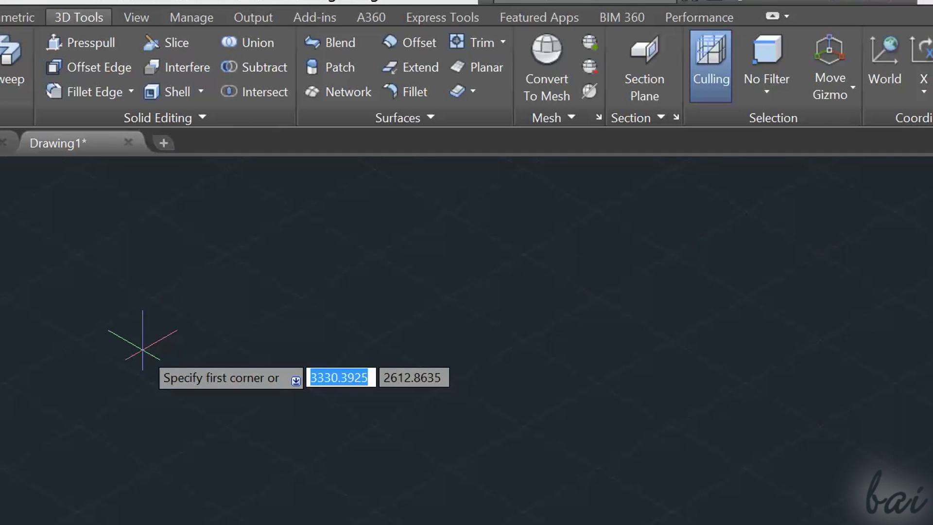
click(142, 349)
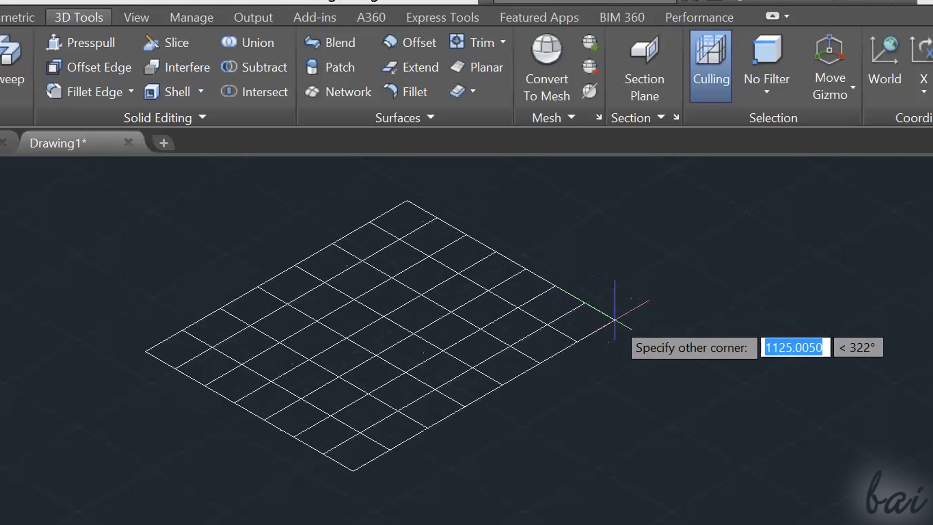
click(615, 320)
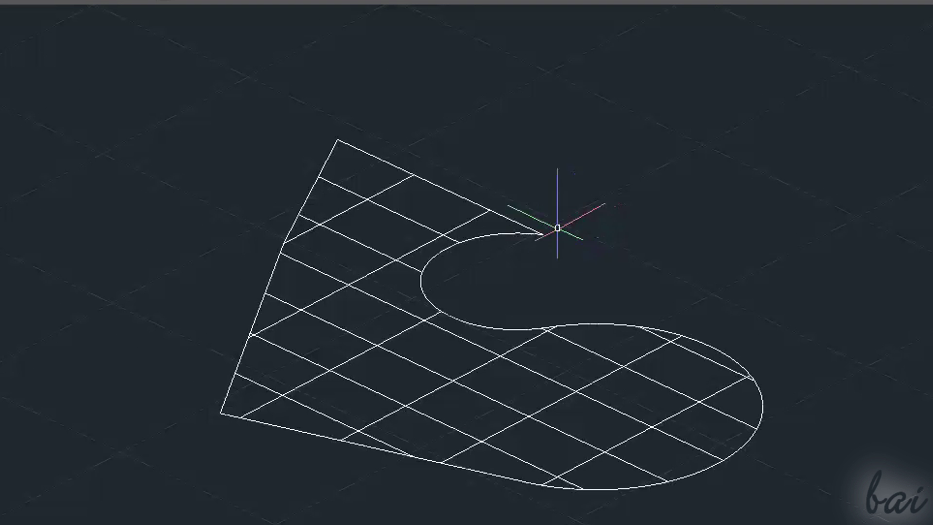
click(482, 237)
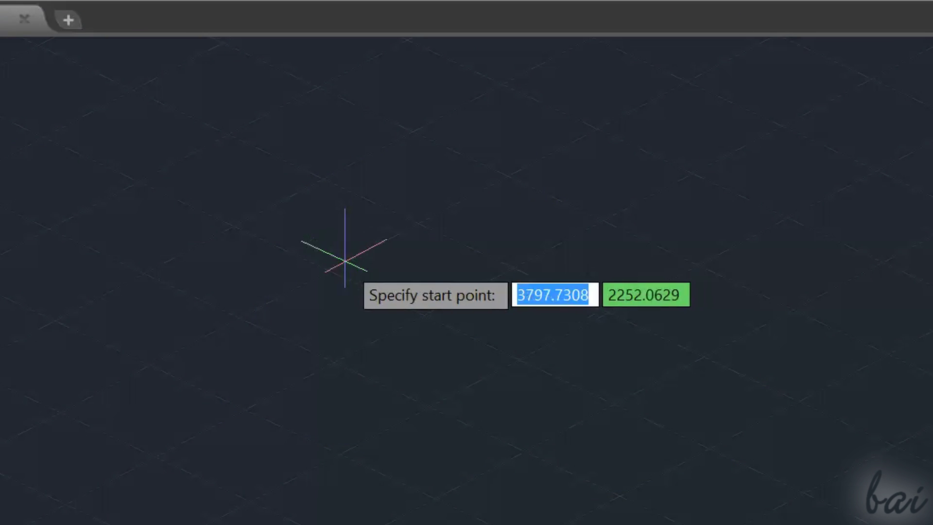
Draw a closed polyline with two straight segments, two consecutive arcs, another straight segment and a closing segment back to its start.
click(250, 237)
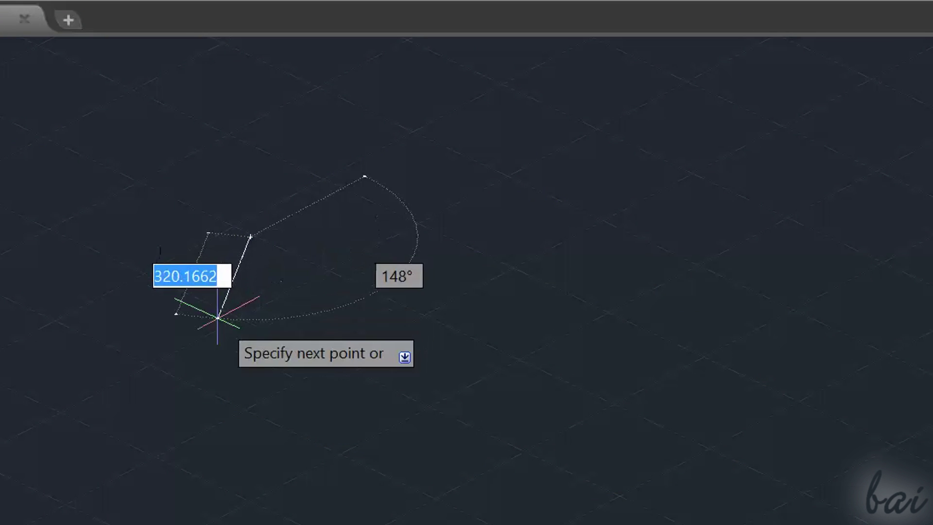
click(212, 340)
click(400, 383)
text(a)
key(Return)
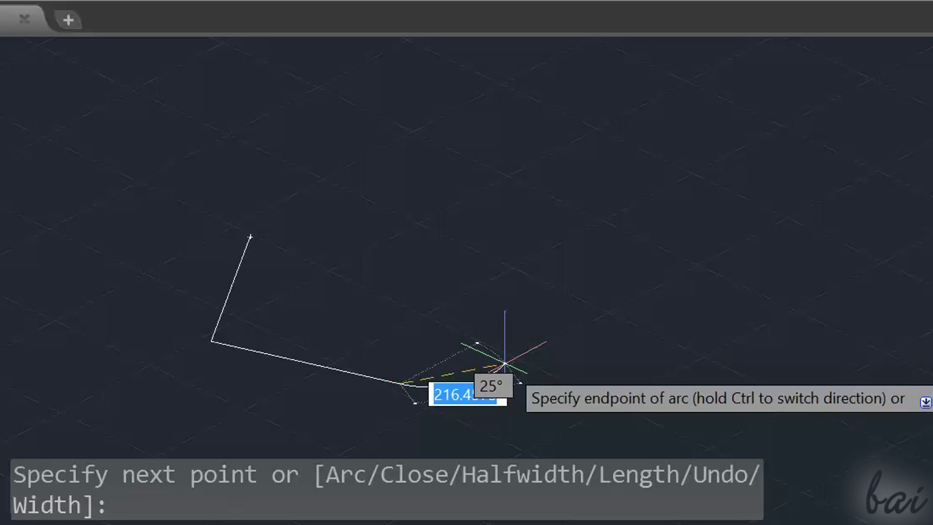
click(413, 287)
click(410, 232)
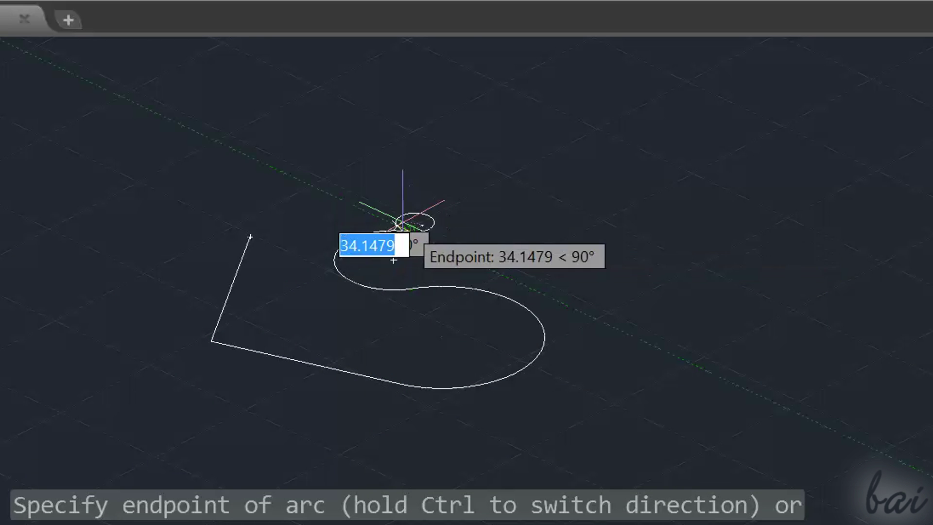
text(l)
key(Return)
click(283, 174)
text(c)
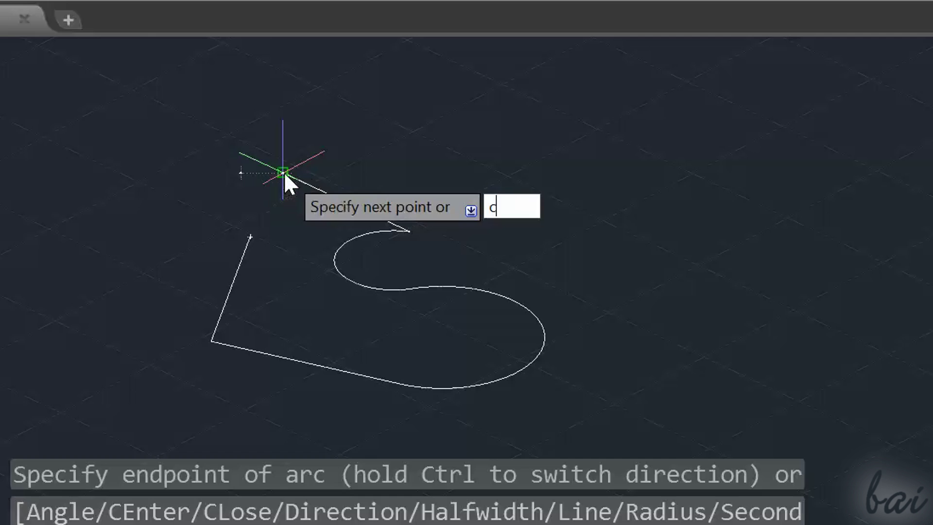
key(Return)
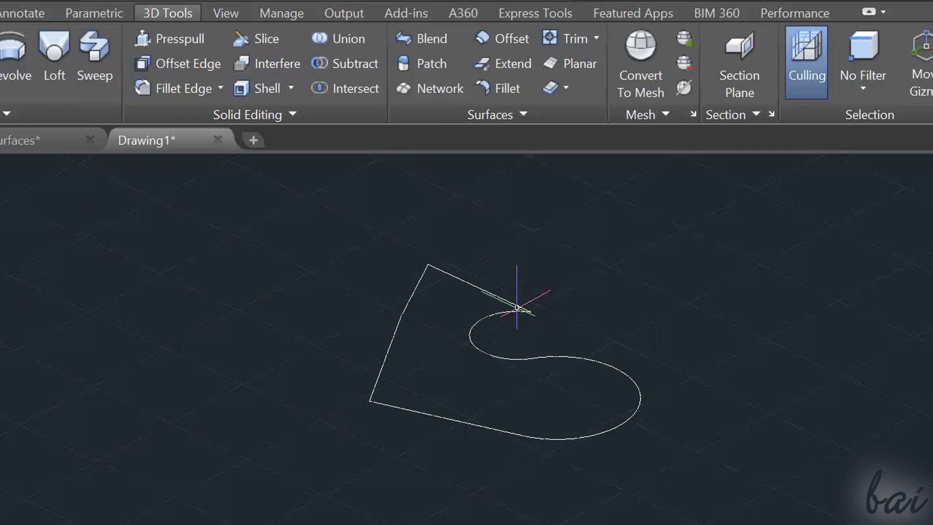
Create a planar surface from the closed polyline with arcs.
click(522, 309)
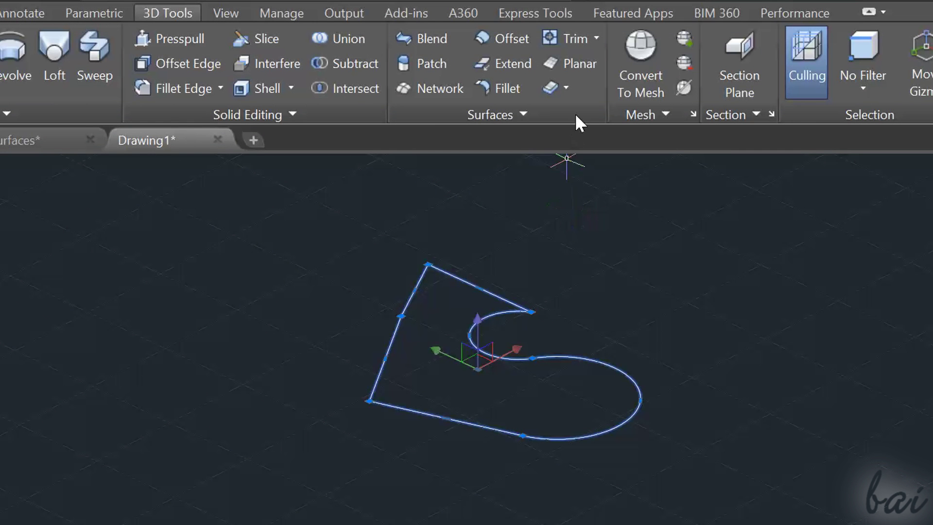
click(581, 65)
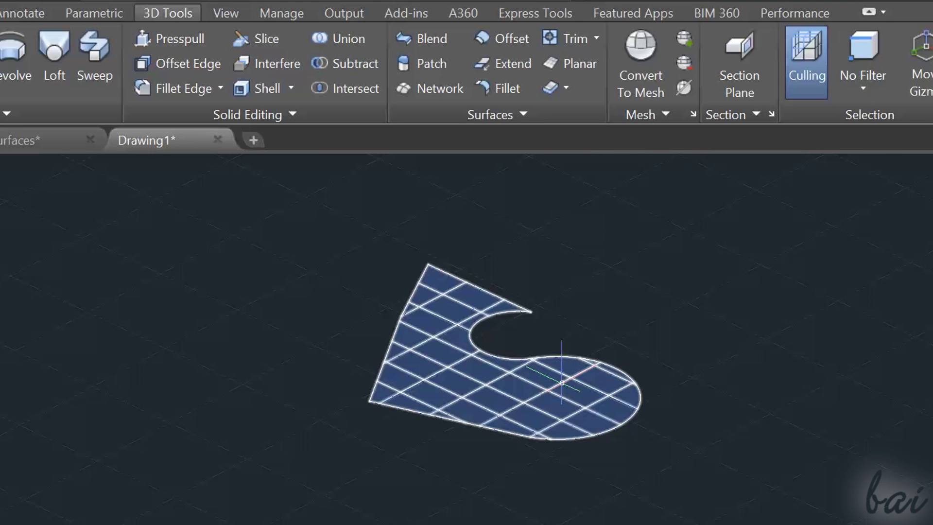
mouse_move(562, 383)
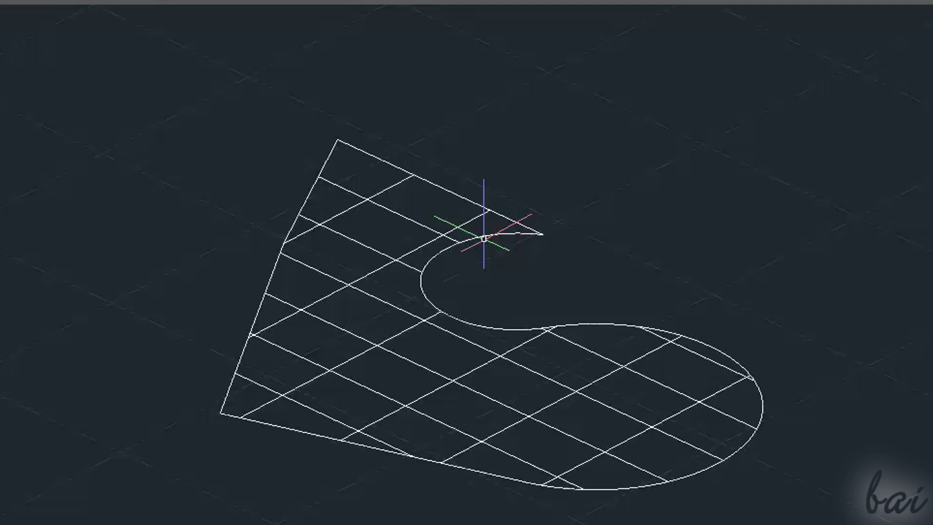
Stretch the pointed end vertex of the surface's boundary polyline upward, away from the arc.
click(480, 232)
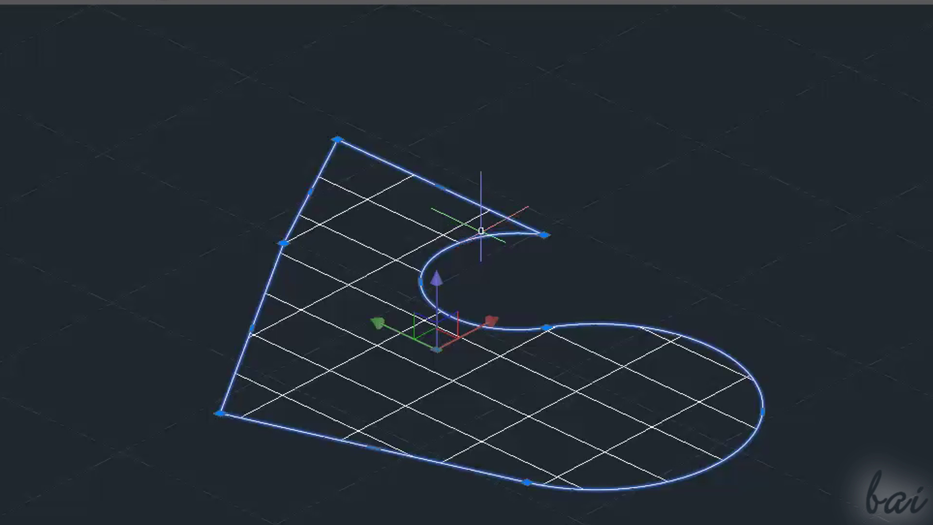
click(542, 235)
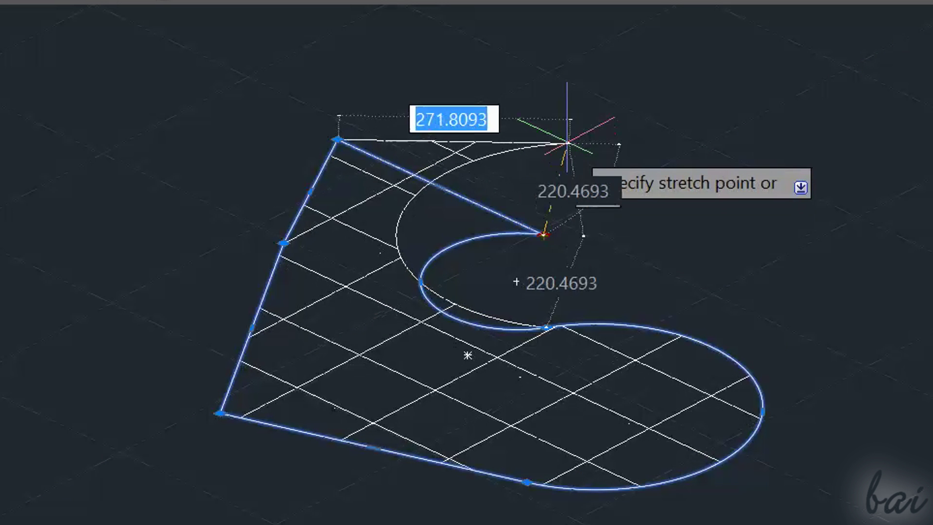
click(560, 125)
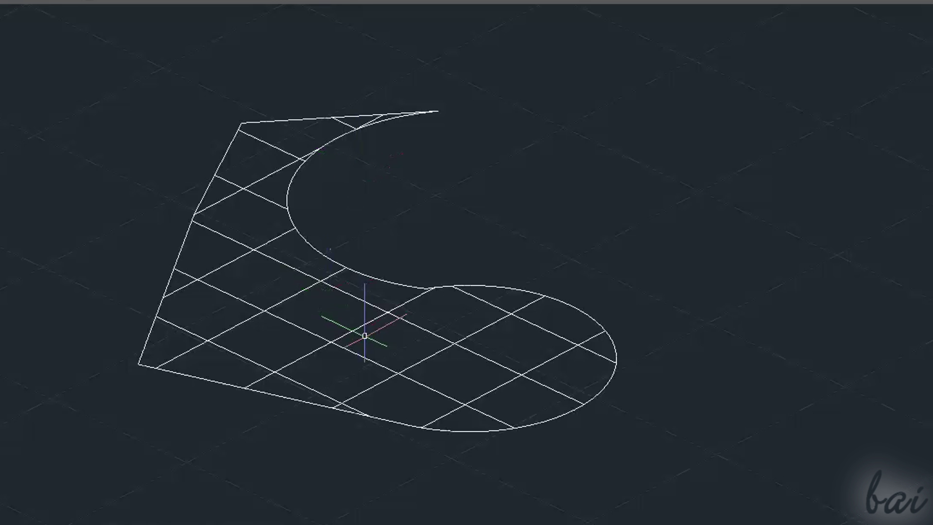
Move the planar surface along the X axis away from its boundary polyline, accepting the loss of associativity.
click(355, 331)
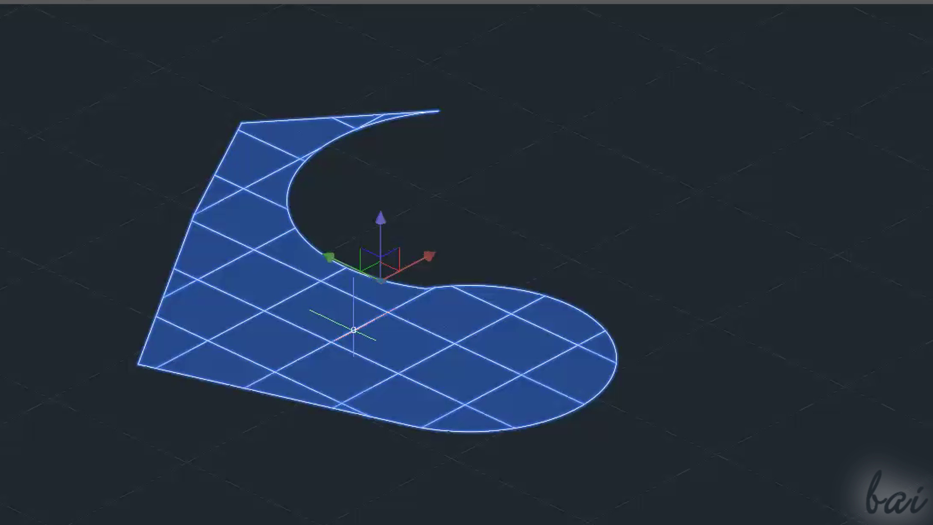
drag(406, 267, 492, 226)
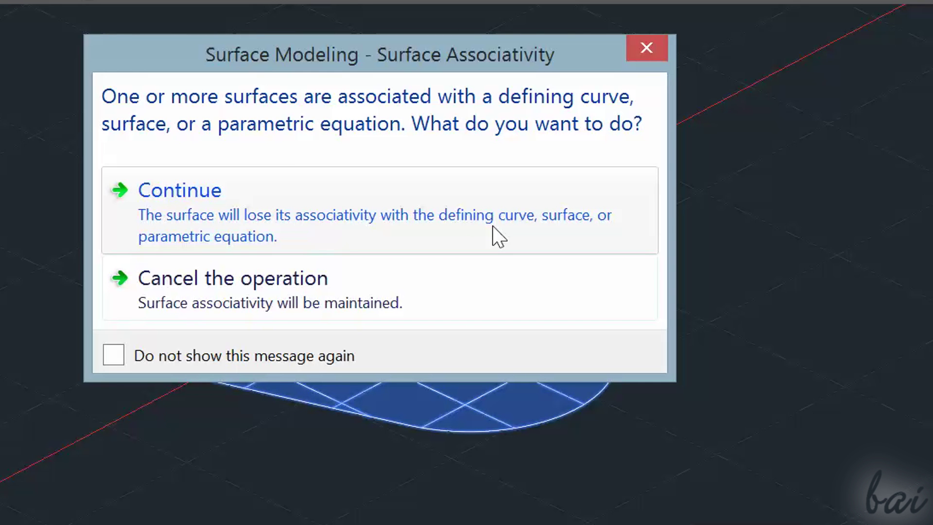
click(494, 232)
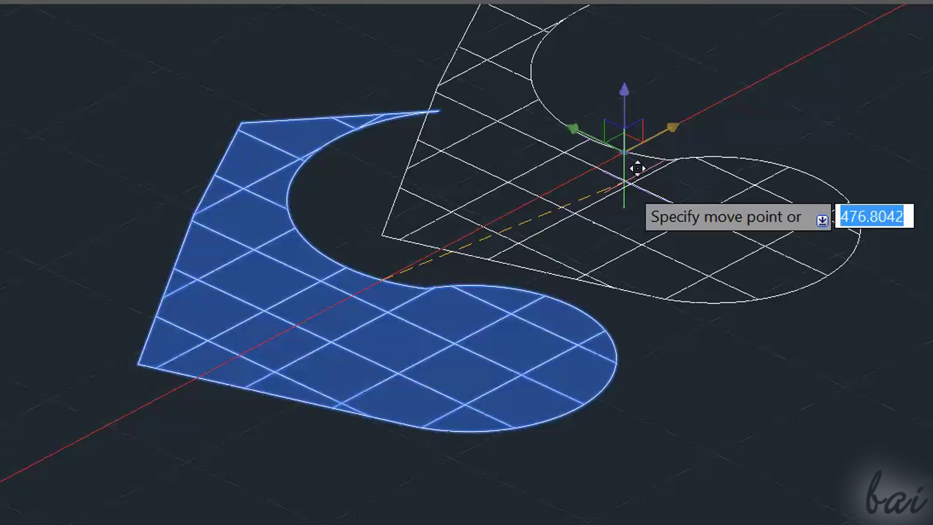
scroll(642, 163, down, 4)
scroll(649, 159, up, 3)
click(658, 160)
Stretch the upper-left corner vertex of the detached boundary polyline outward.
click(364, 158)
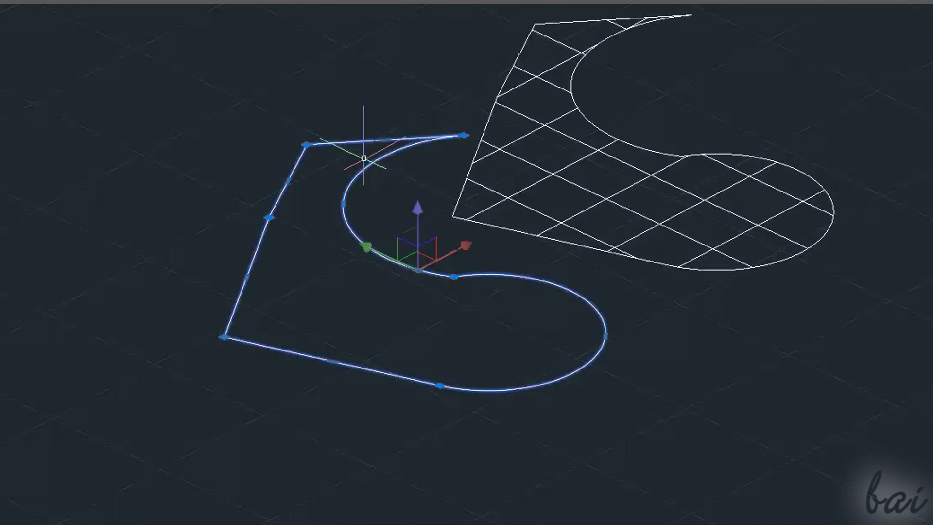
click(307, 144)
click(246, 101)
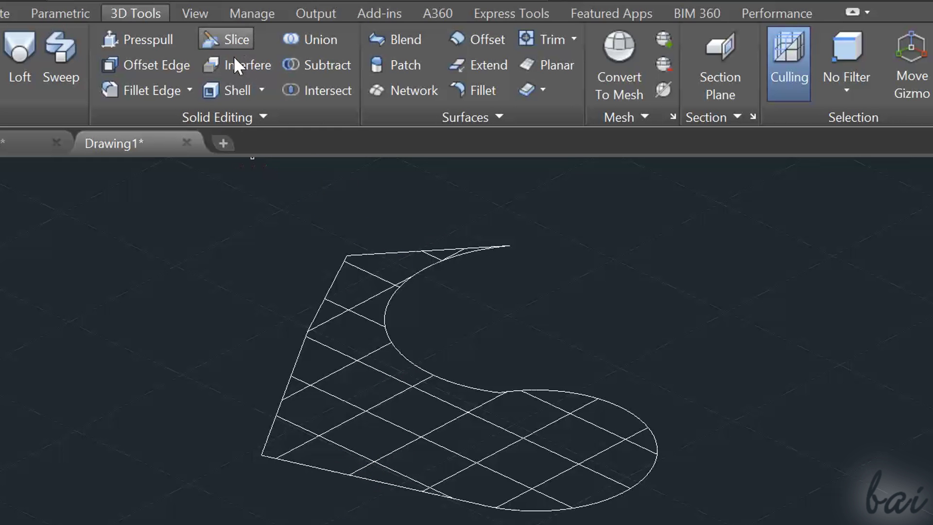
Slice the planar surface with a plane through its sharp lower-left corner and the lower-right arc's centre, keeping both pieces.
click(286, 385)
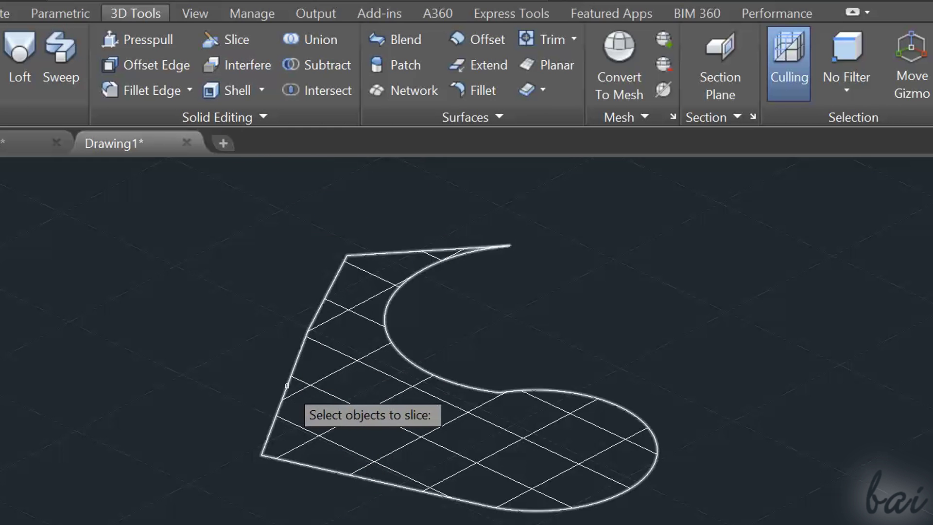
key(Return)
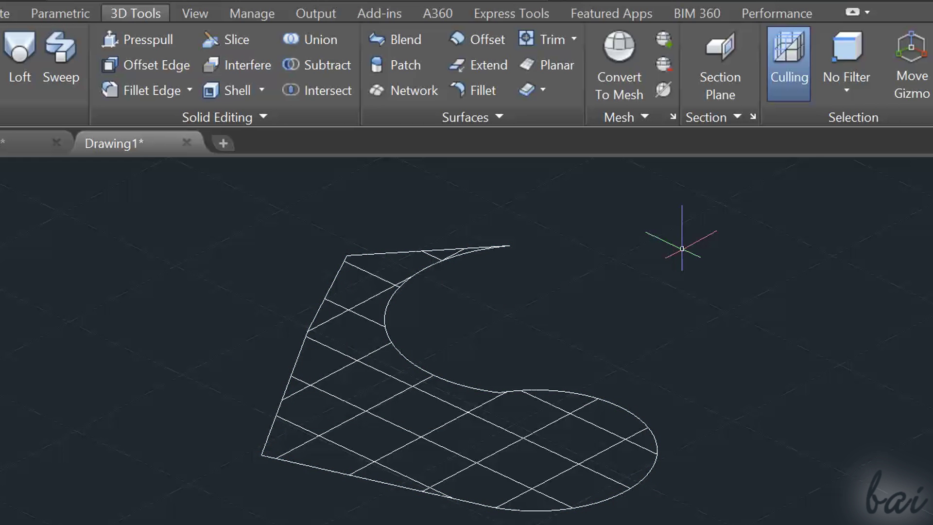
click(458, 379)
right_click(483, 416)
mouse_move(554, 239)
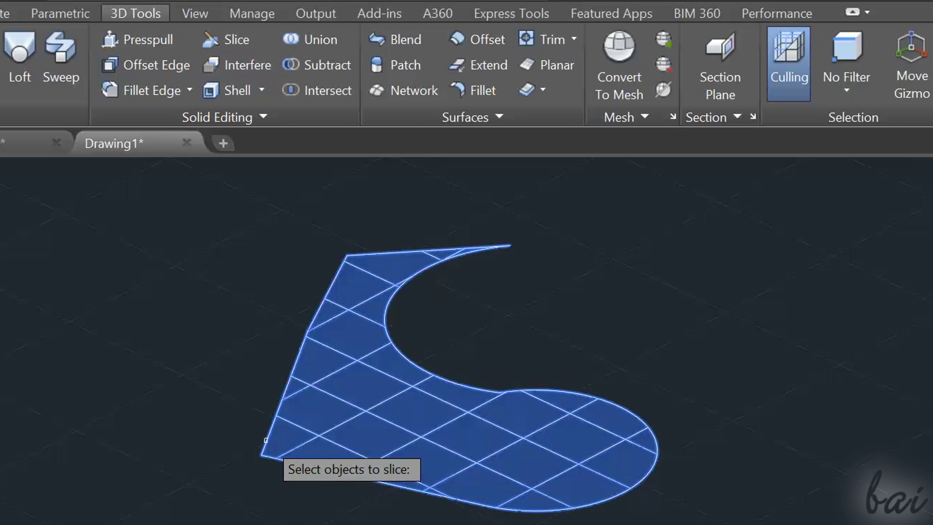
key(Return)
click(262, 454)
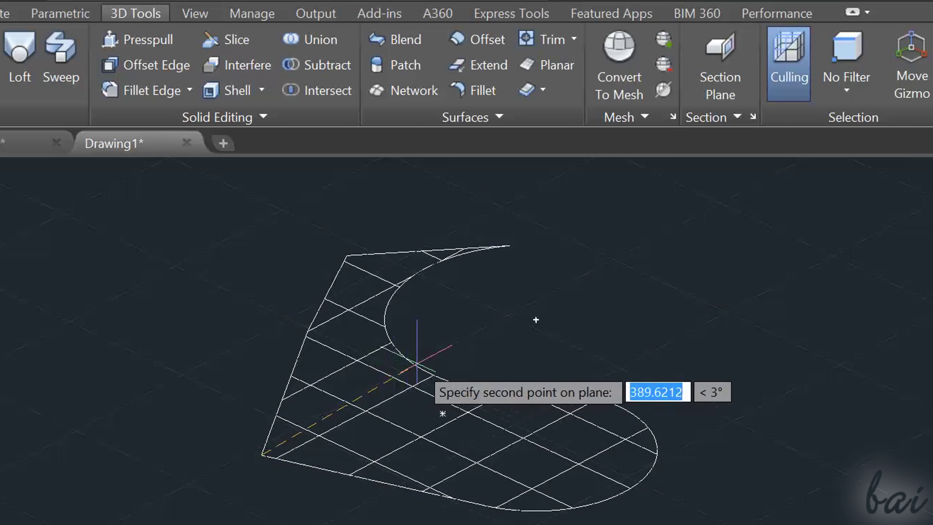
click(535, 450)
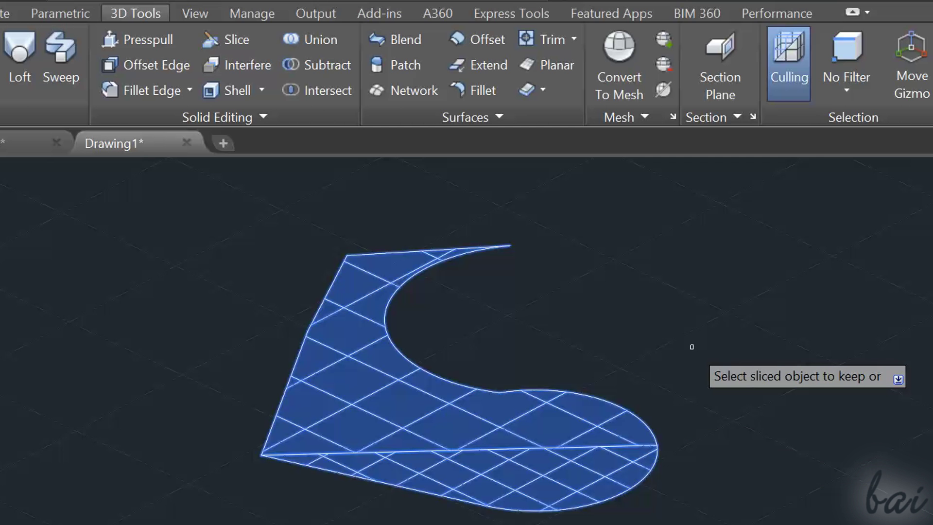
key(Return)
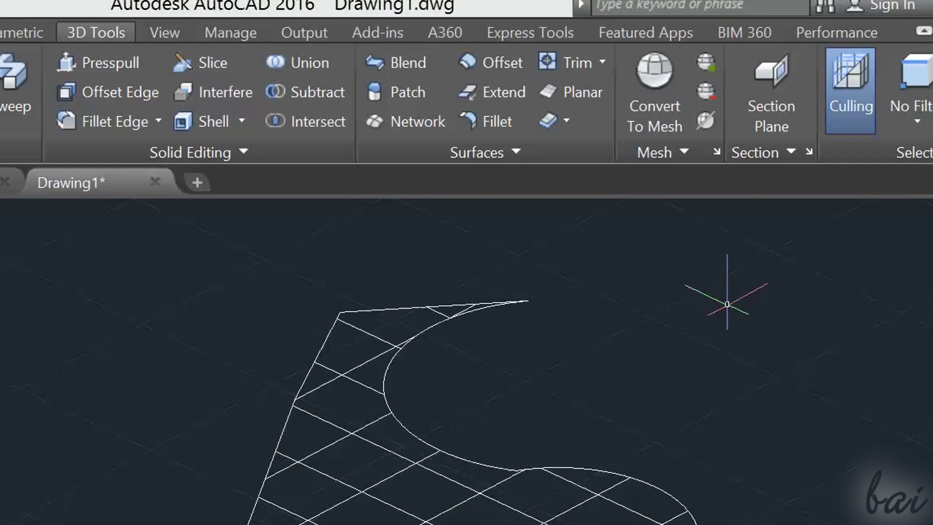
Select the planar surface and group it.
click(480, 452)
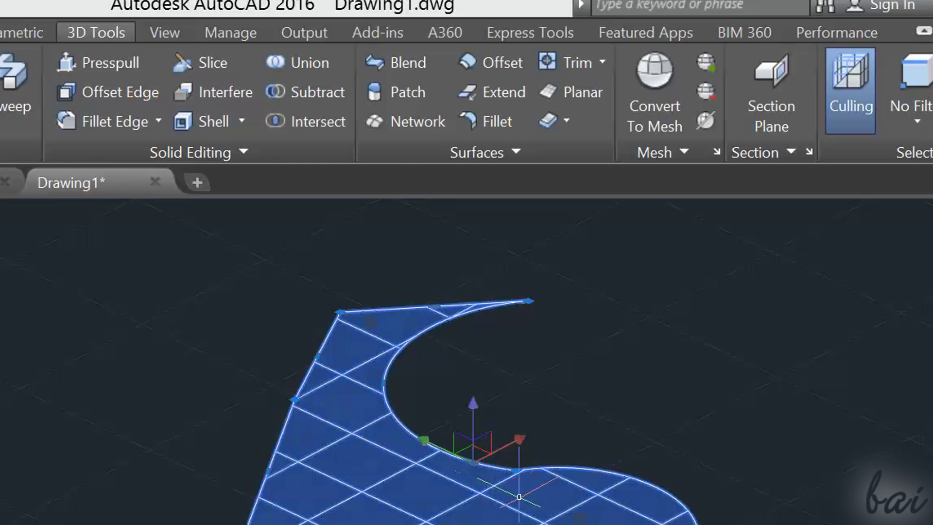
right_click(497, 488)
mouse_move(576, 285)
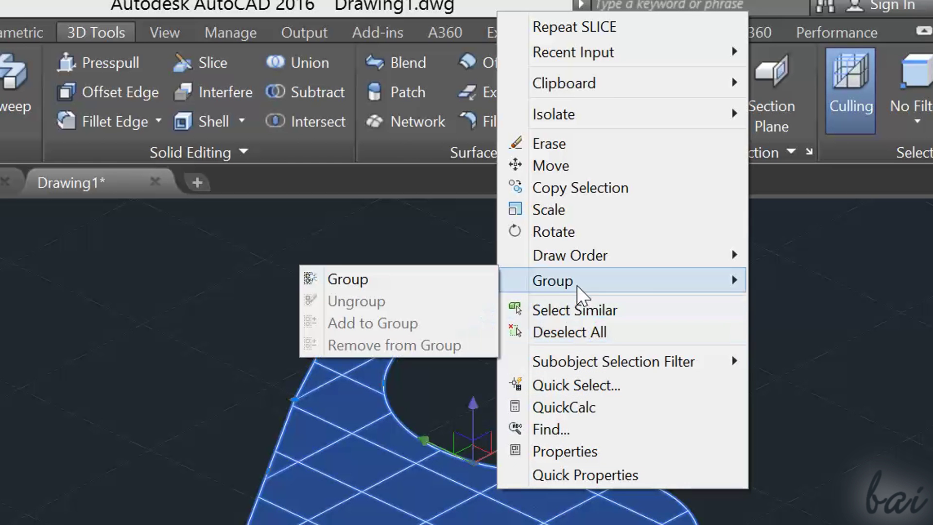
click(425, 282)
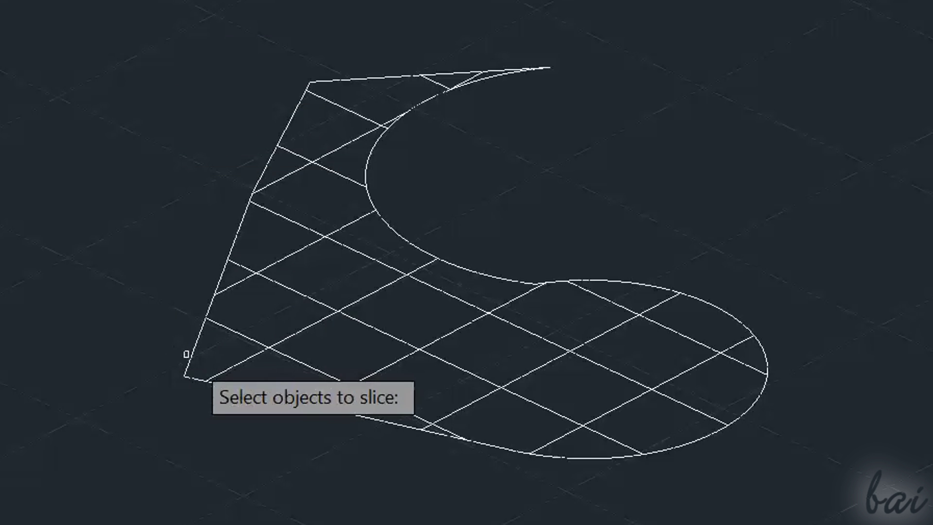
Move the planar surface slightly upward by its grip where the two arcs meet.
click(189, 354)
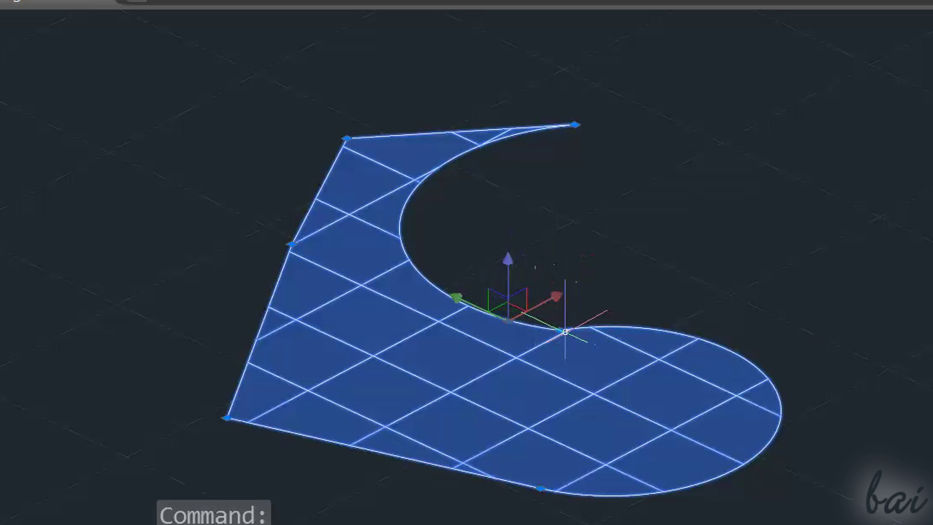
click(560, 330)
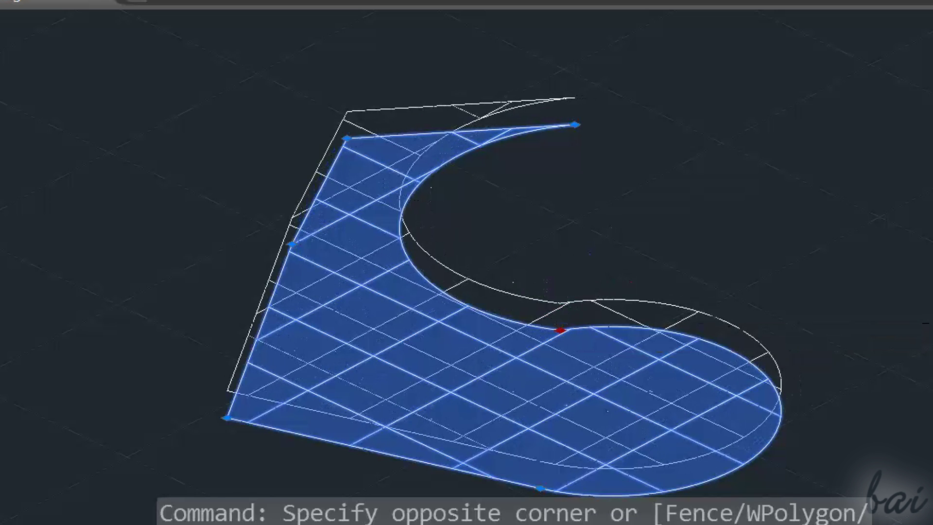
click(609, 320)
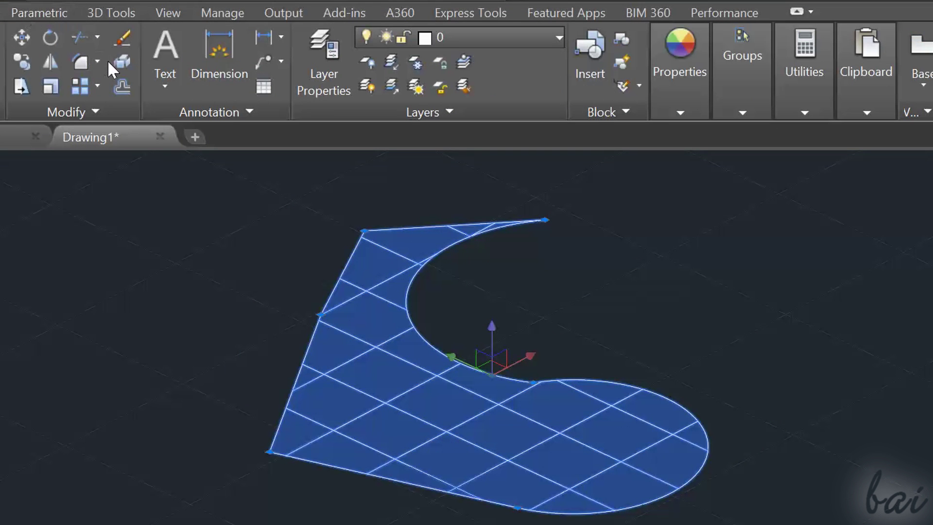
Explode the planar surface into separate boundary curves and create a new planar surface from all of them.
click(116, 62)
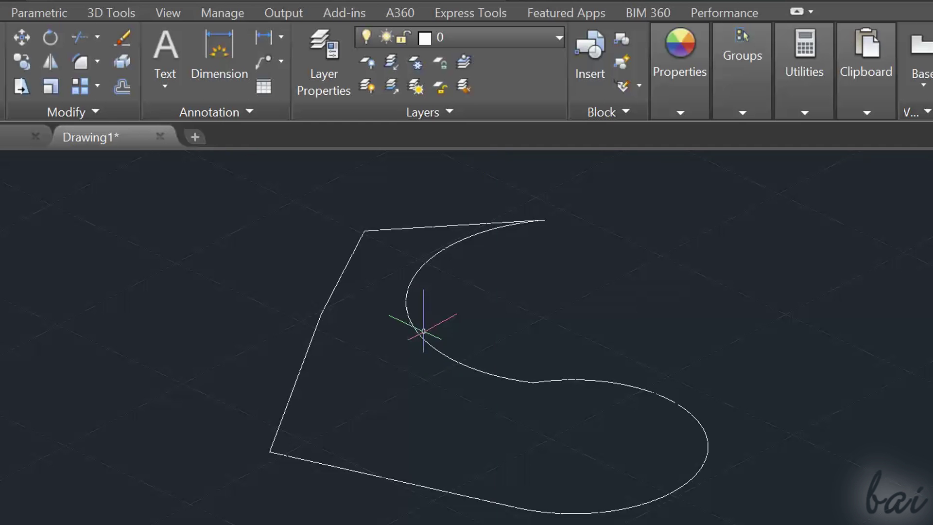
mouse_move(445, 354)
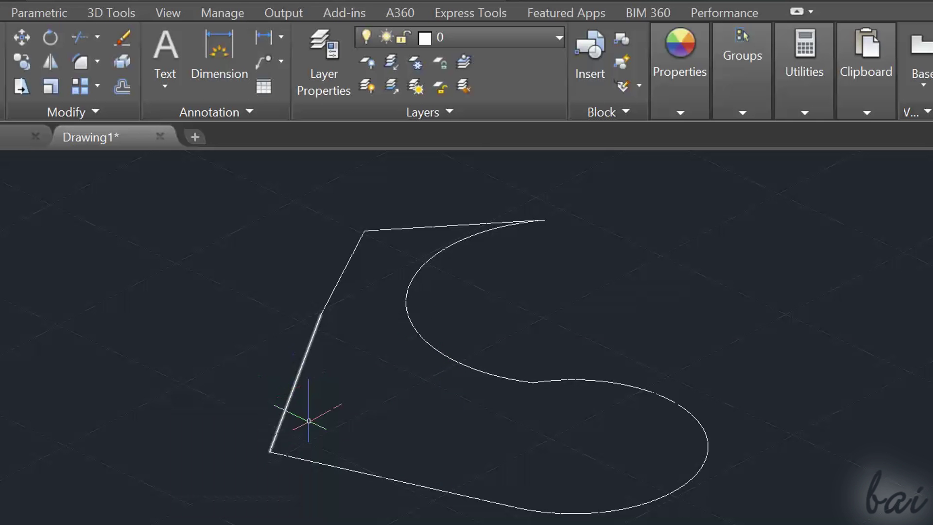
mouse_move(784, 426)
mouse_down()
mouse_move(184, 264)
mouse_move(494, 202)
mouse_move(592, 209)
mouse_up()
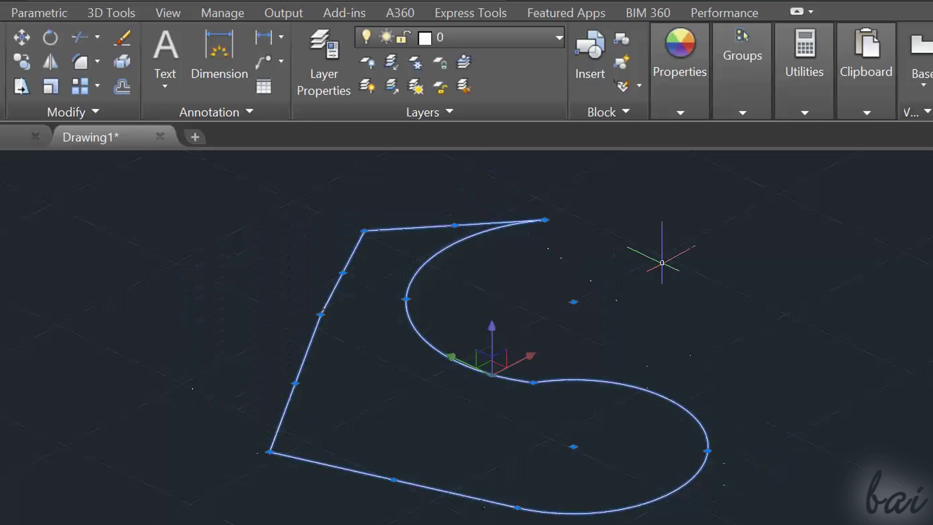
click(133, 15)
click(498, 63)
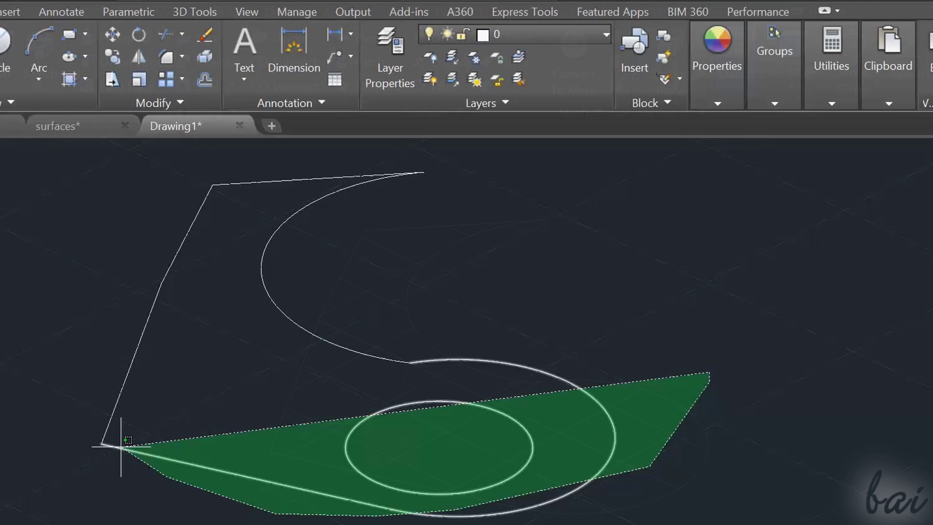
Create a planar surface from the outer boundary lines and arcs, leaving the inner circle out of the selection.
mouse_move(115, 442)
mouse_down()
mouse_move(208, 183)
mouse_move(291, 156)
mouse_up()
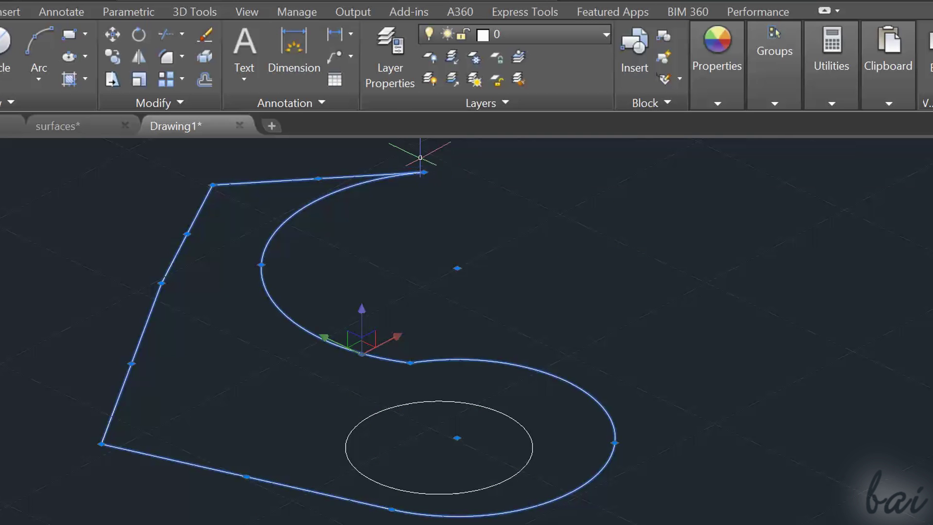
click(216, 11)
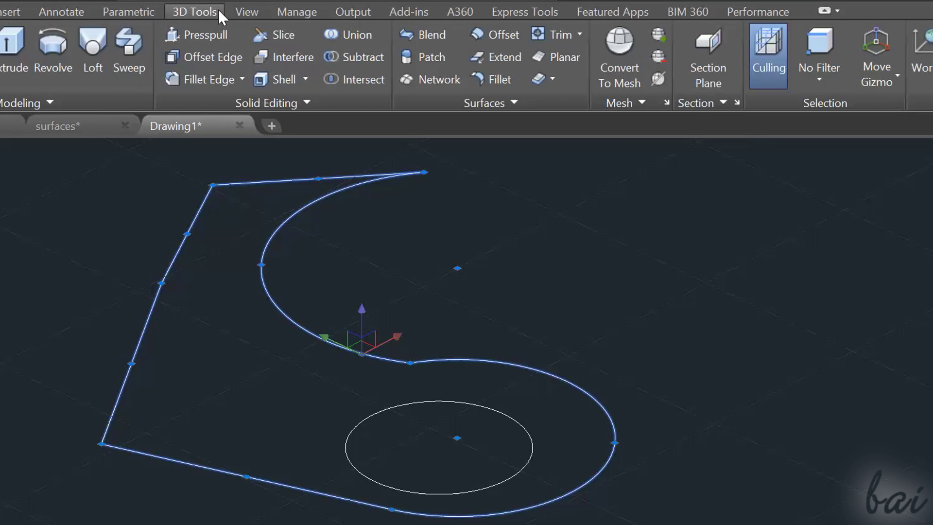
click(546, 60)
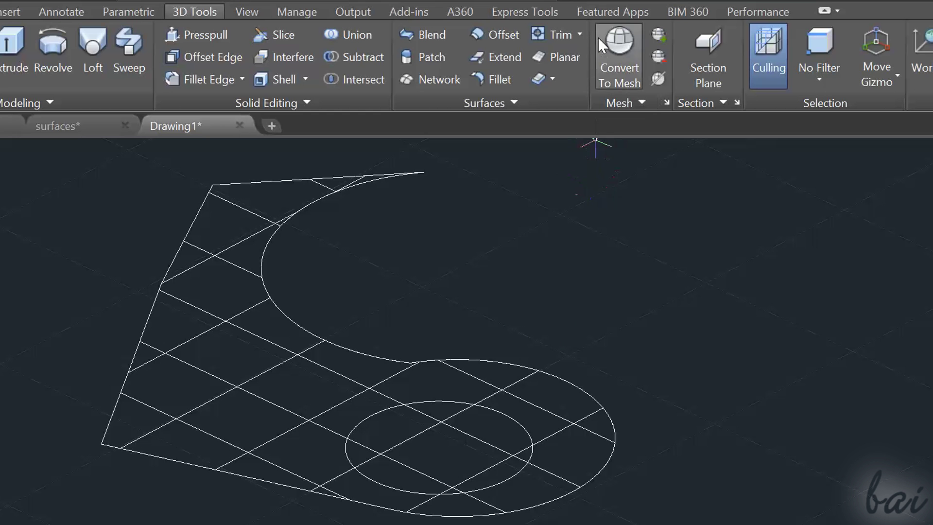
Trim the planar surface with the inner circle as cutting curve, removing the area inside the circle.
click(568, 37)
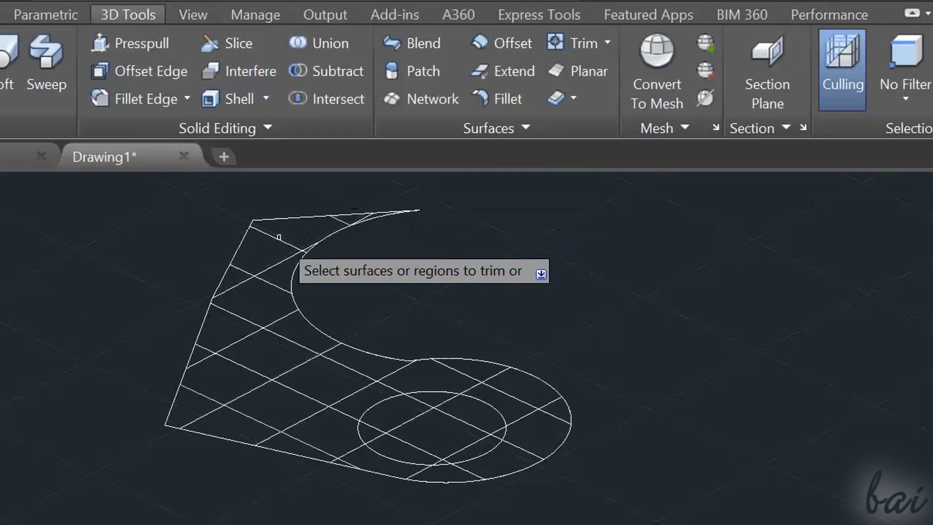
click(279, 238)
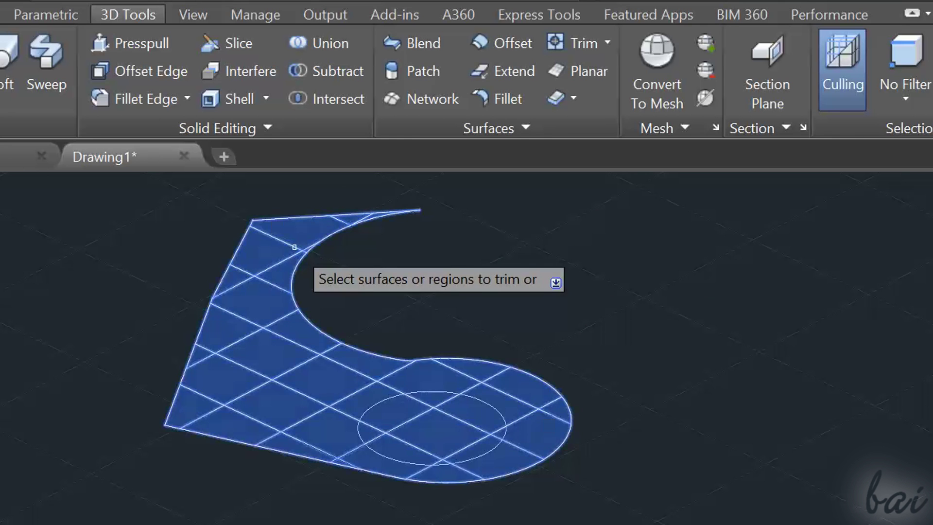
key(Return)
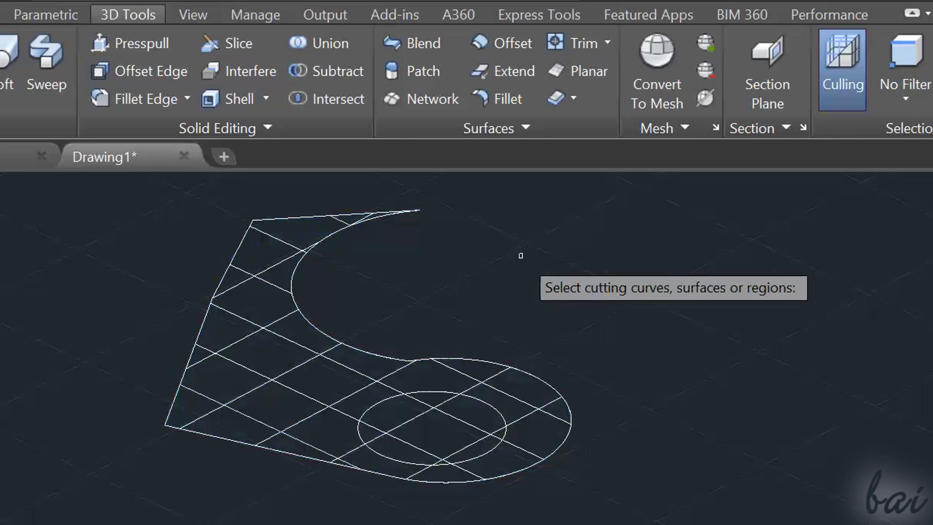
click(492, 404)
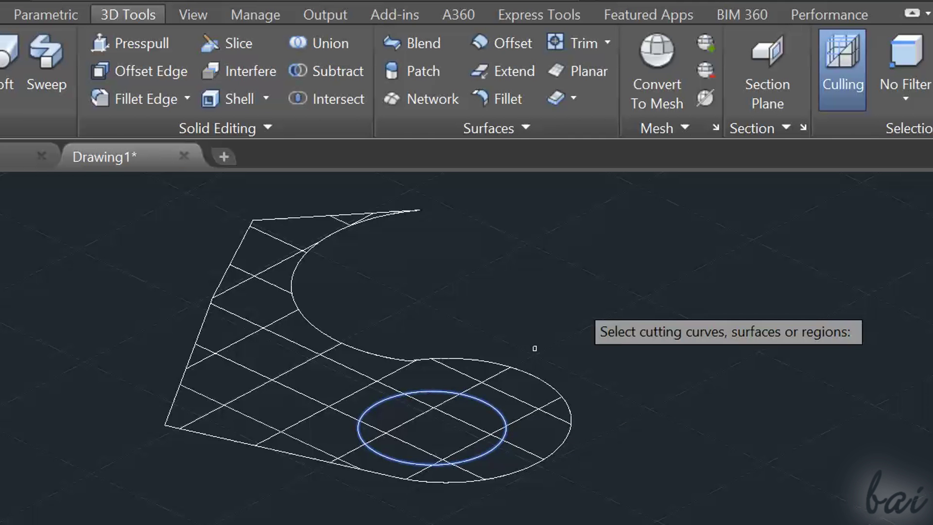
key(Return)
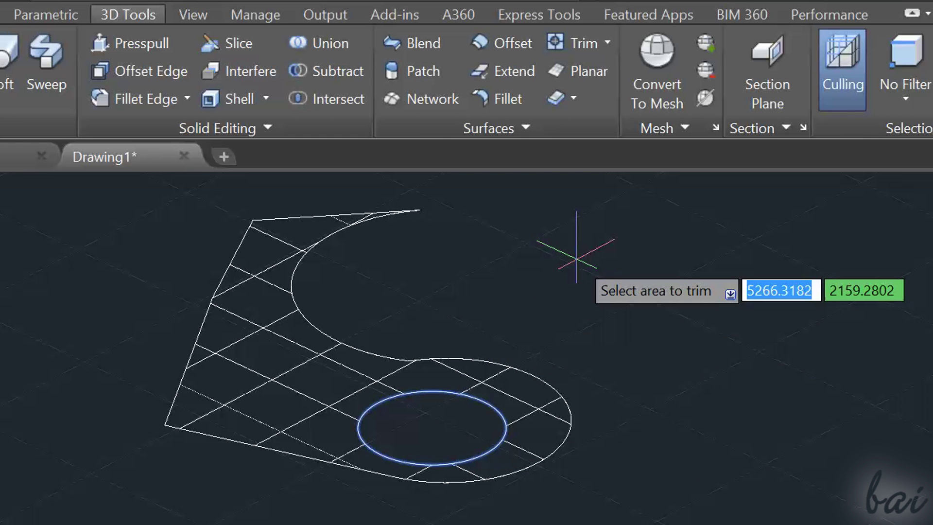
key(Return)
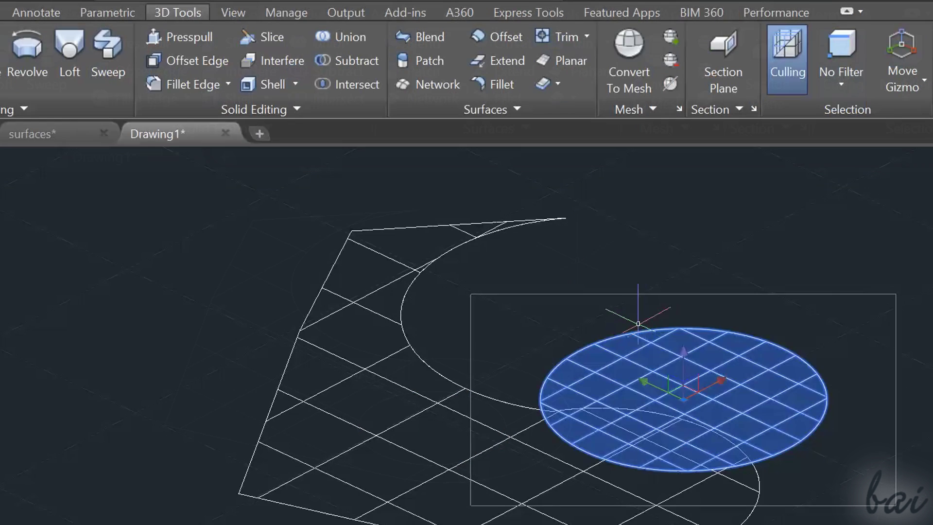
Trim the arc-shaped planar surface and the overlapping circular surface against each other, removing their shared overlap area.
key(Escape)
click(607, 42)
scroll(566, 182, down, 1)
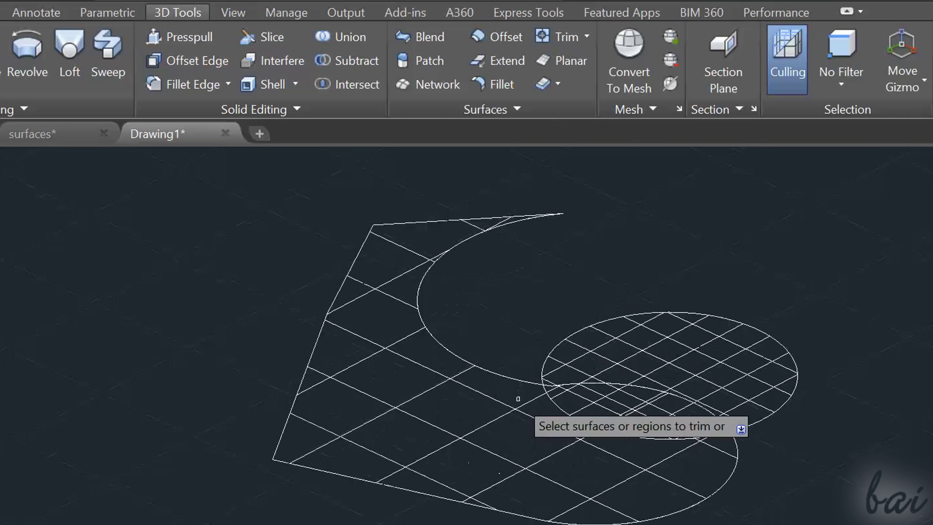
click(509, 409)
click(599, 344)
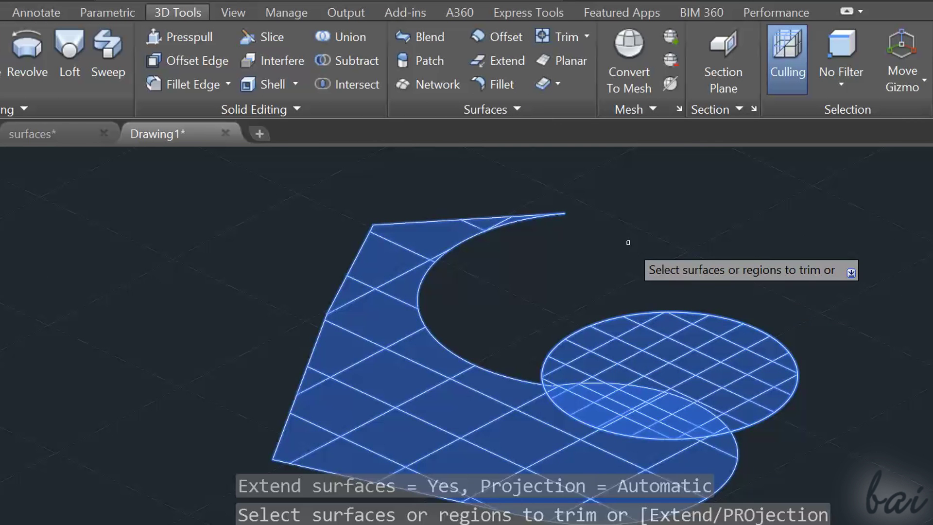
key(Return)
click(612, 431)
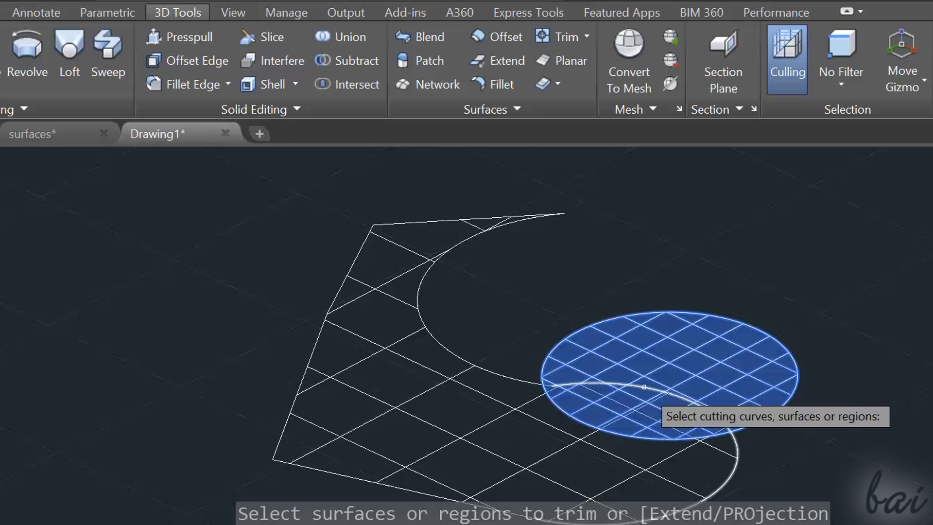
click(646, 390)
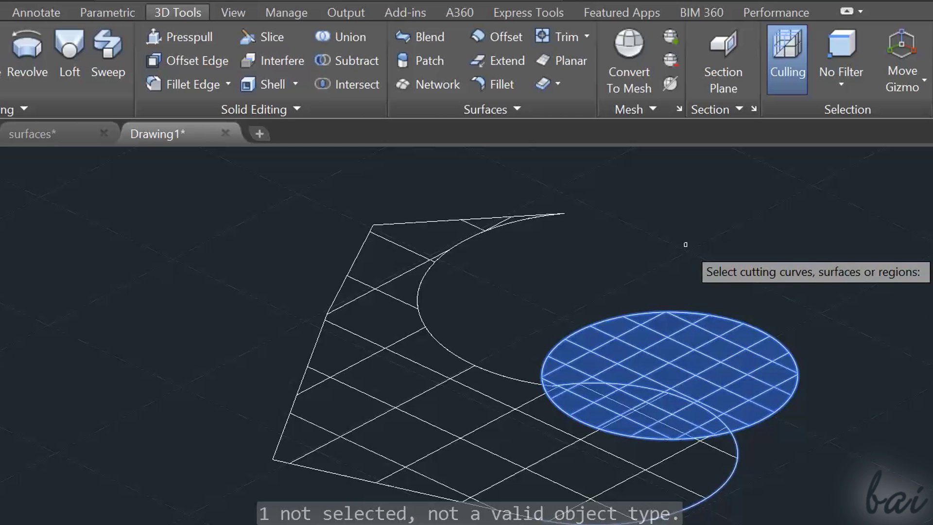
key(Return)
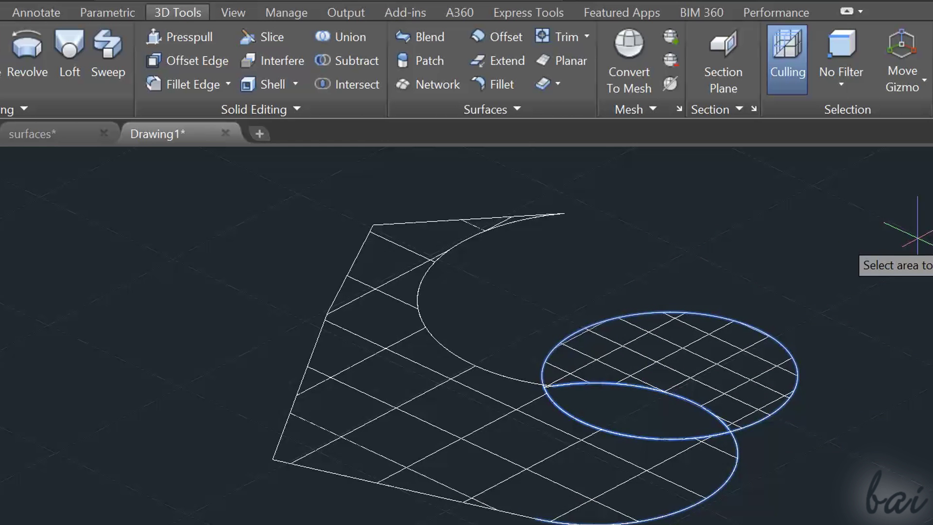
key(Return)
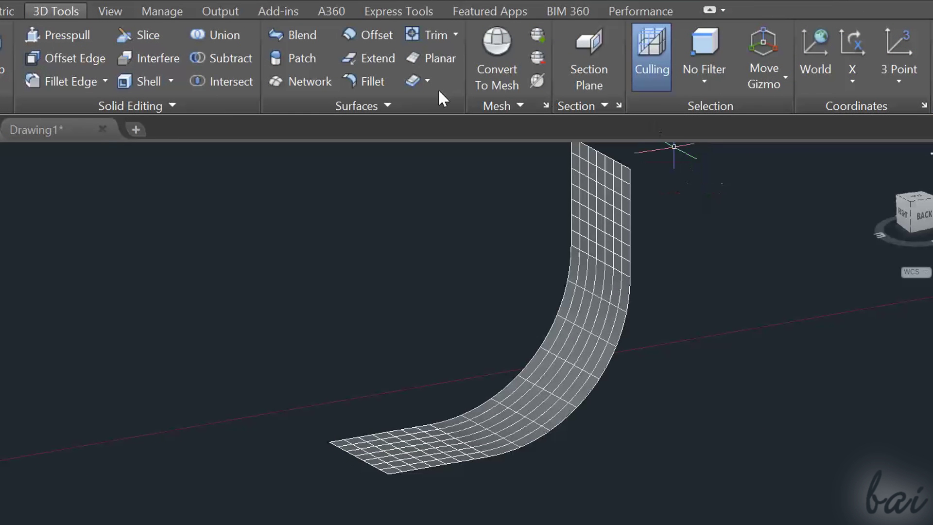
Offset the curved surface toward its inner side by a distance of 1.
click(377, 35)
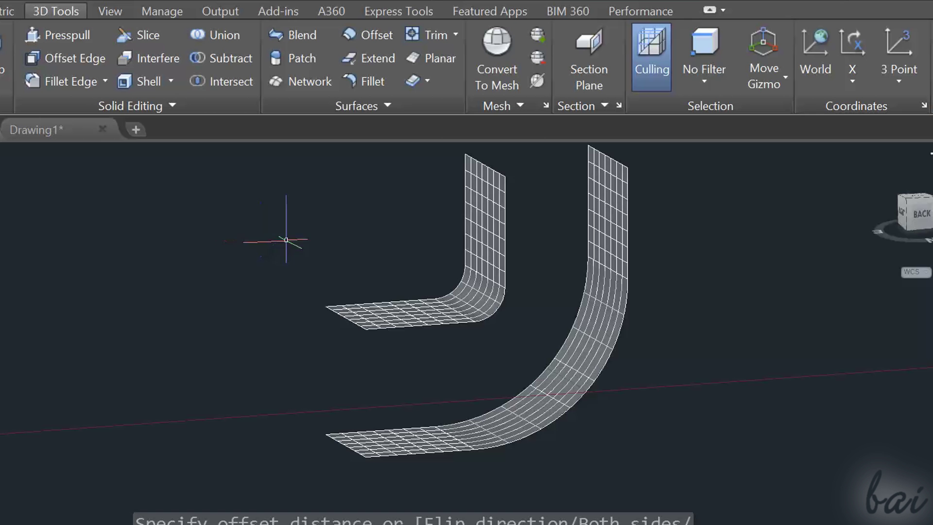
click(931, 394)
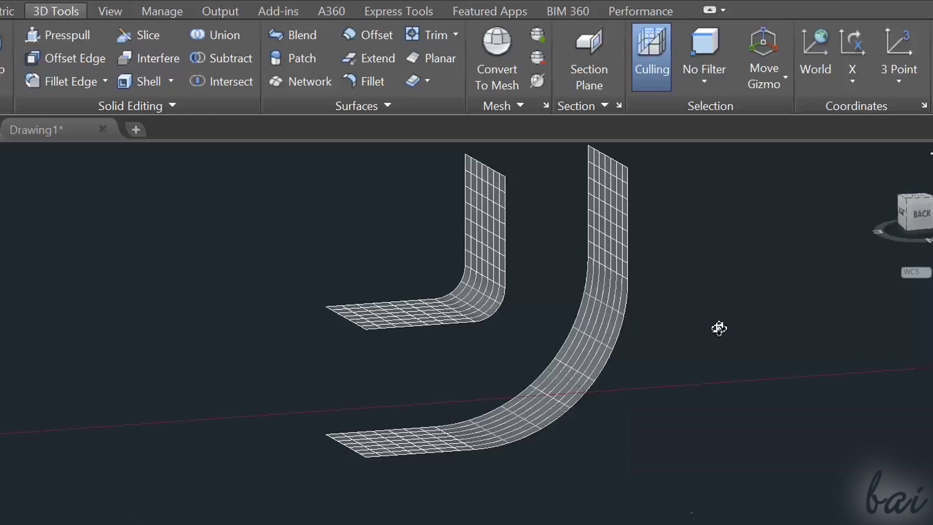
drag(719, 328, 827, 354)
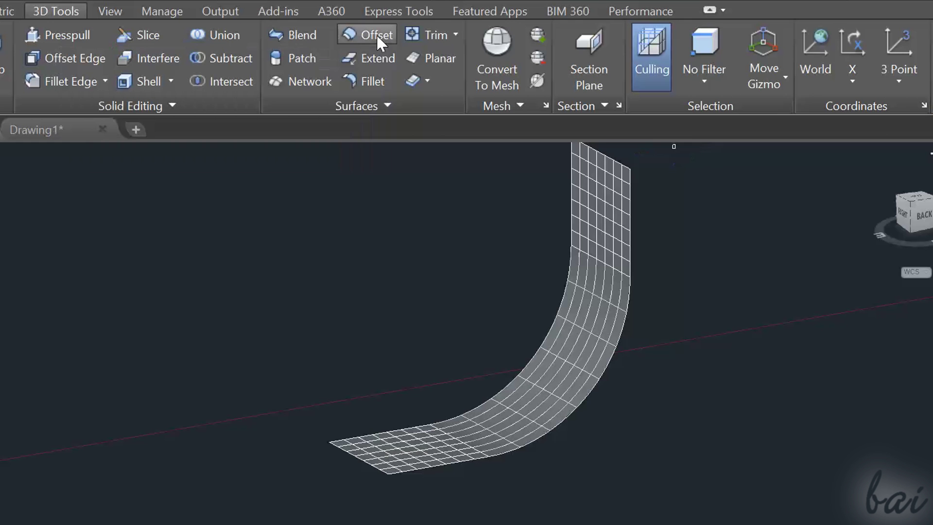
click(377, 36)
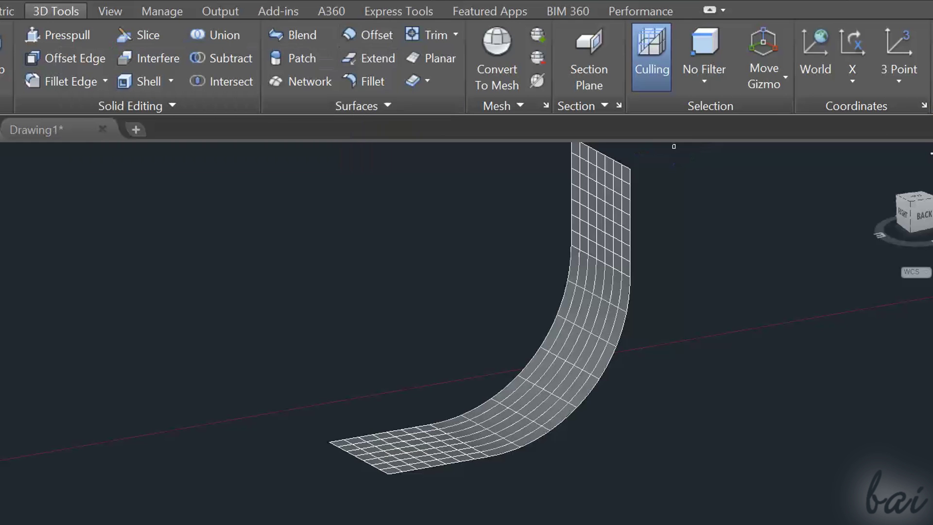
click(607, 263)
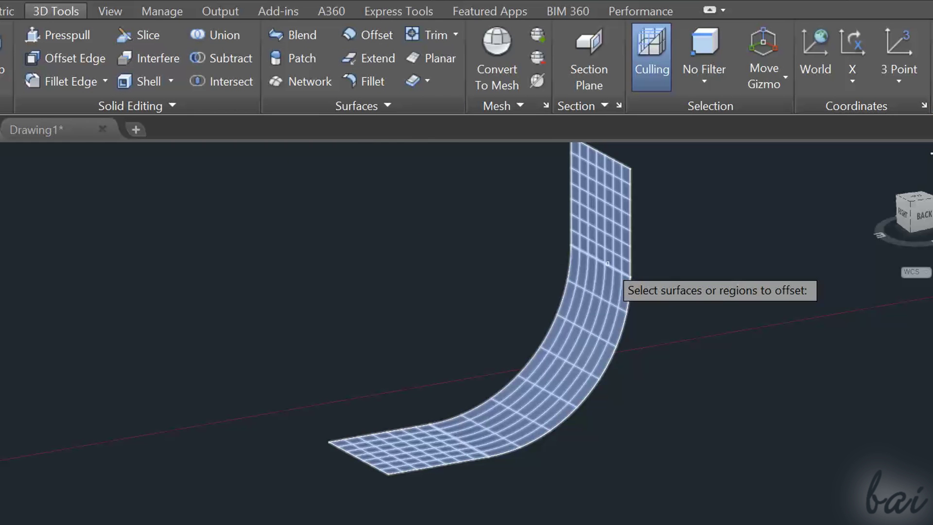
click(607, 264)
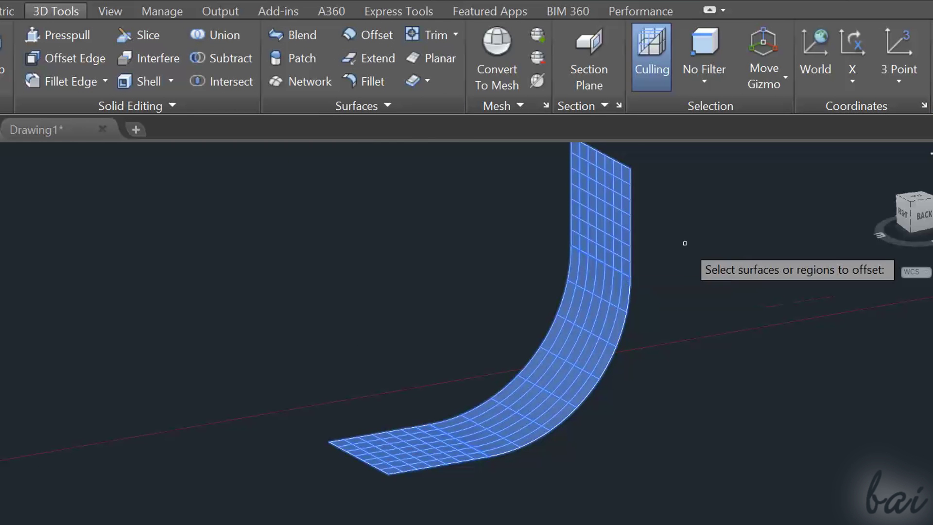
key(Return)
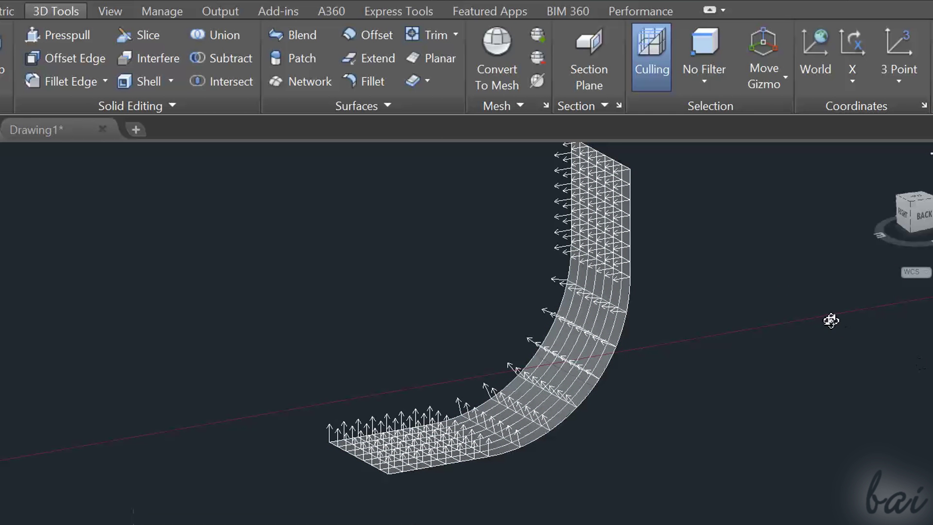
shift+middle_drag(829, 318, 797, 308)
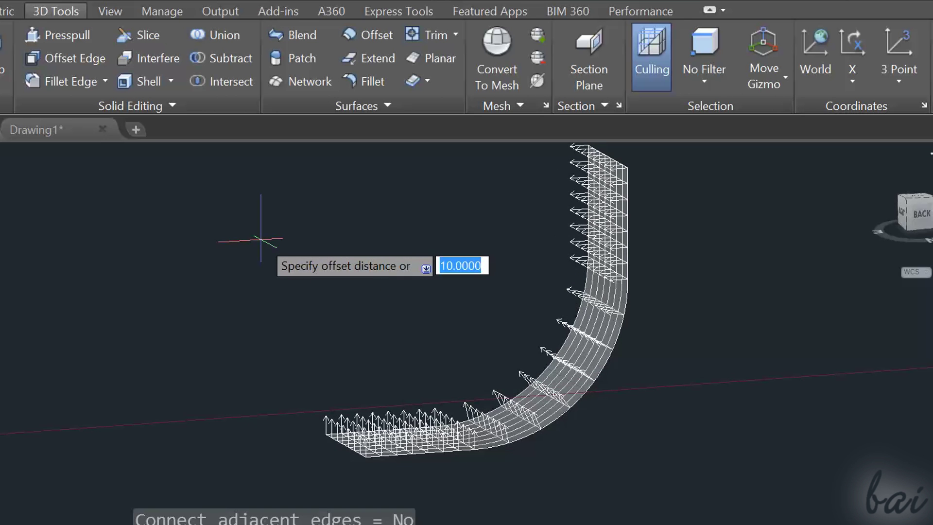
text(1)
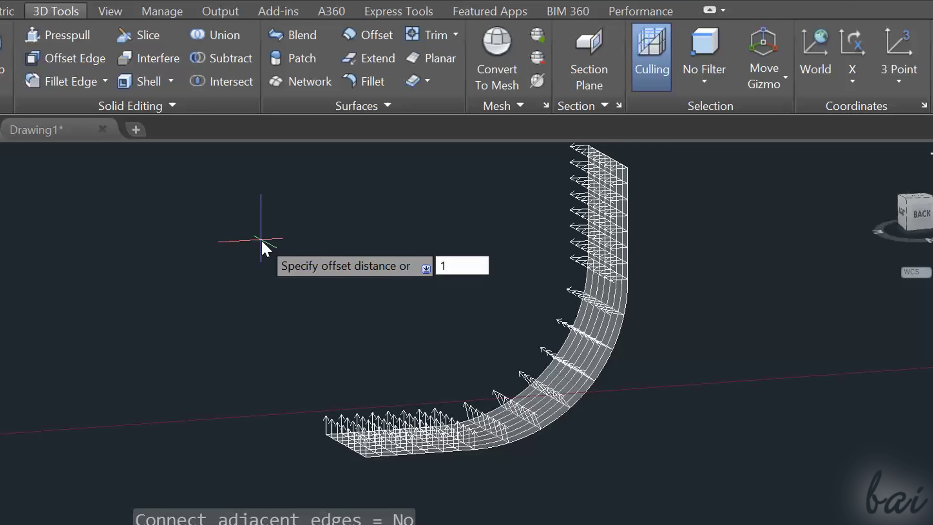
key(Return)
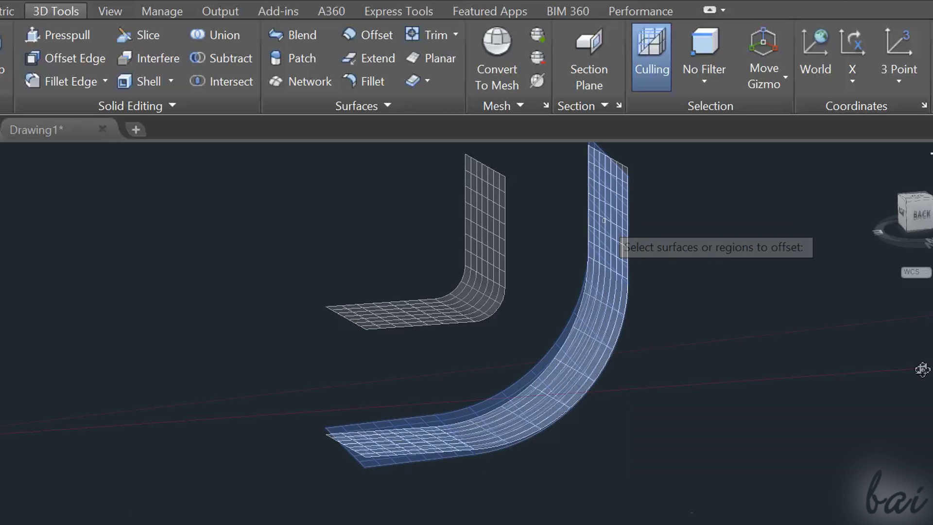
Select the curved surface for another offset and flip the offset direction to its outer side.
key(Return)
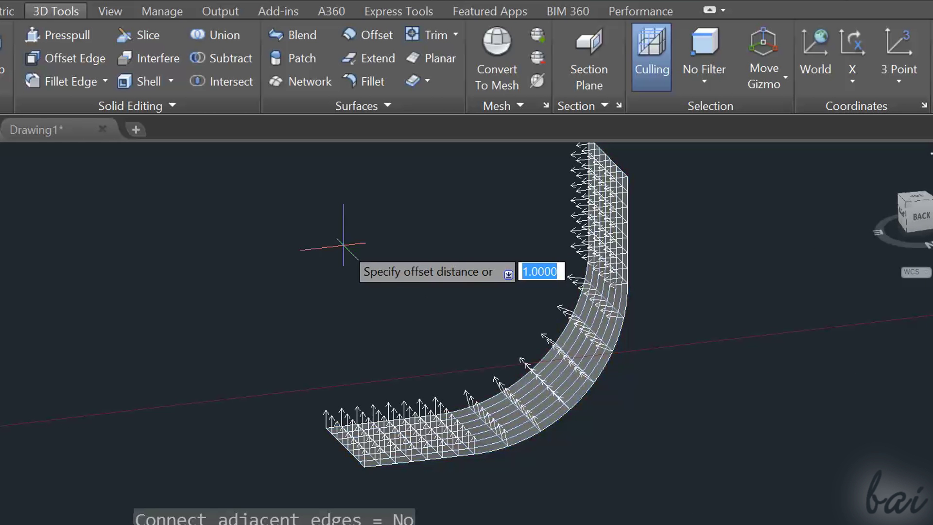
key(Down)
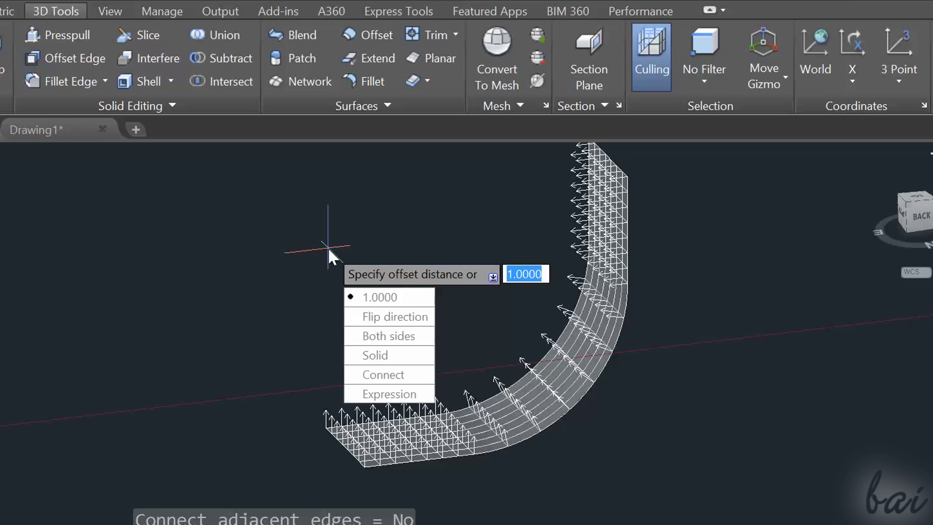
key(Down)
key(Return)
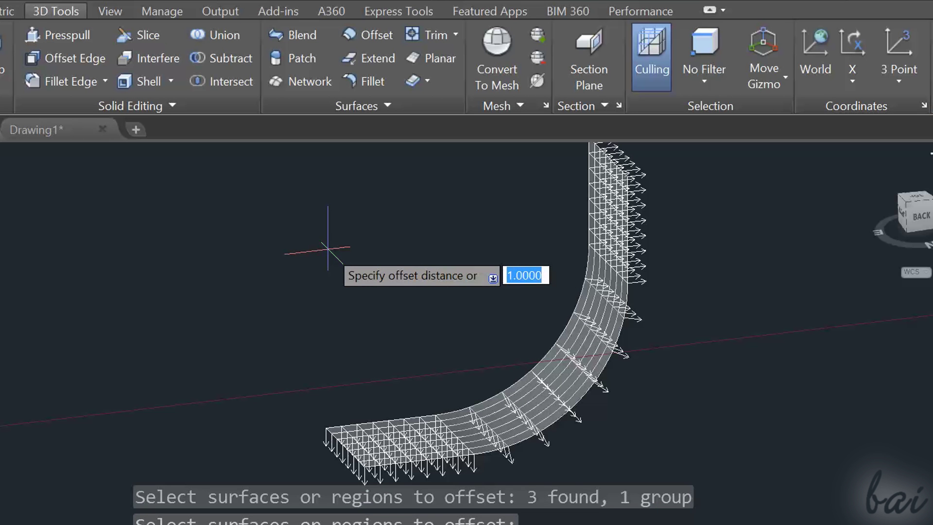
Offset the curved surface to both sides by a distance of 0.5.
key(Down)
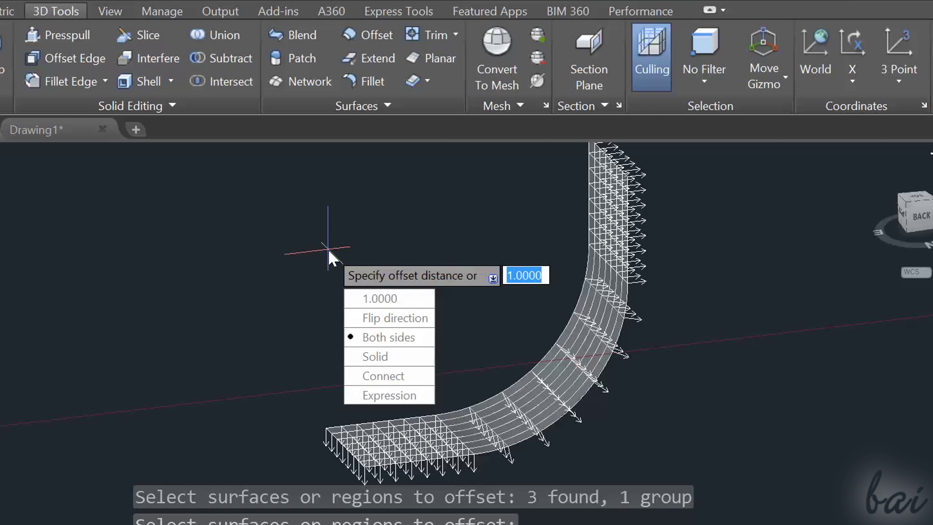
key(Return)
text(0.5)
key(Return)
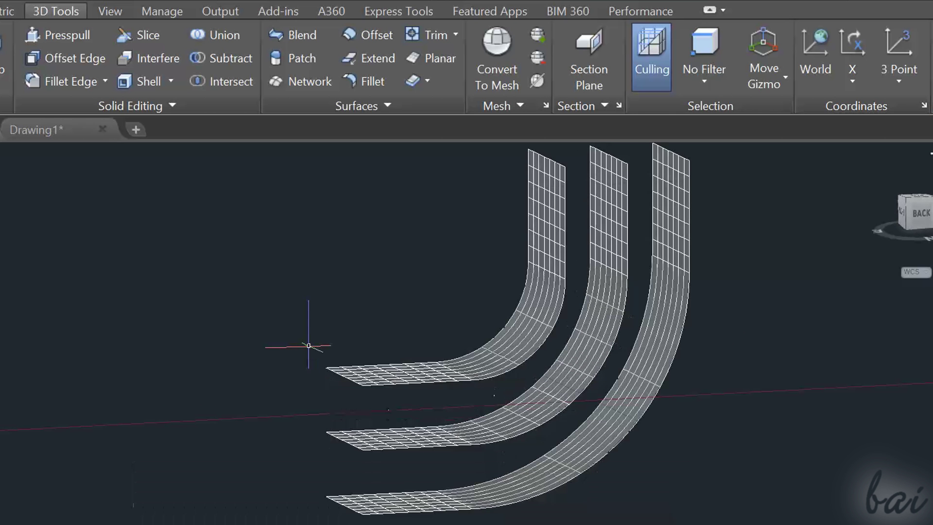
shift+middle_drag(787, 341, 619, 339)
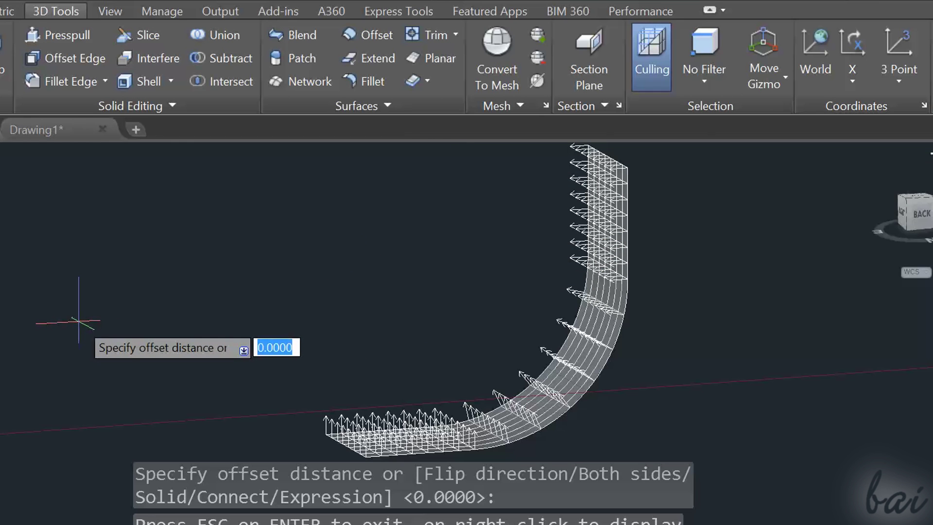
Apply an offset distance of 10 to the curved surface toward its inner side.
text(1)
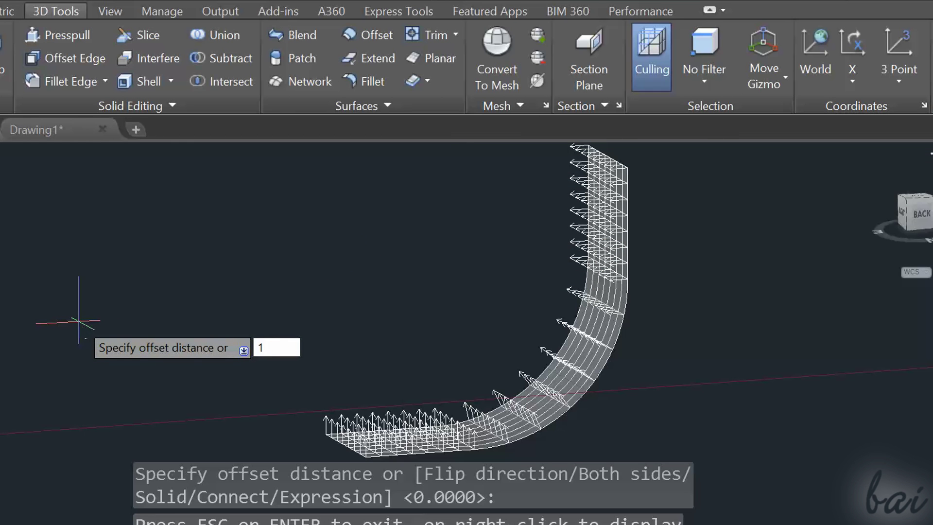
text(0)
key(Return)
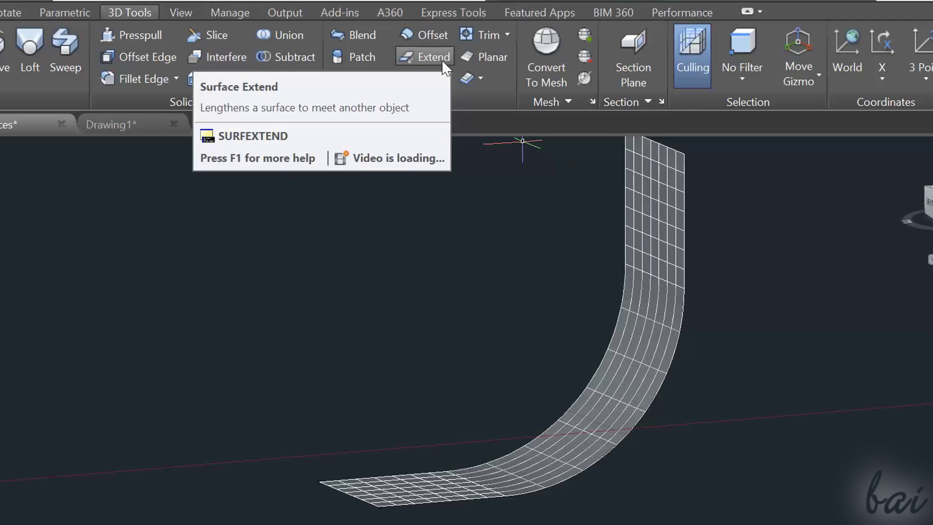
Extend the surface outward from the long edge of its curved section by a freehand distance.
click(442, 60)
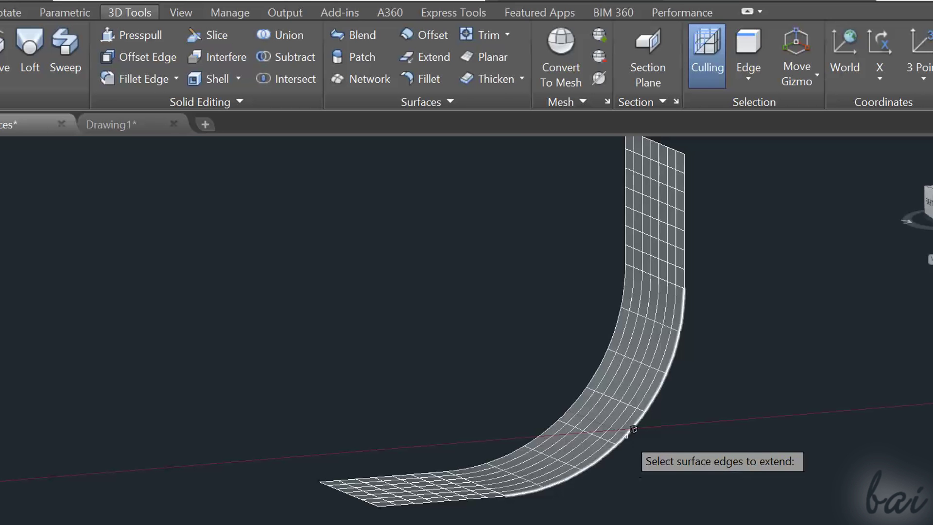
click(633, 429)
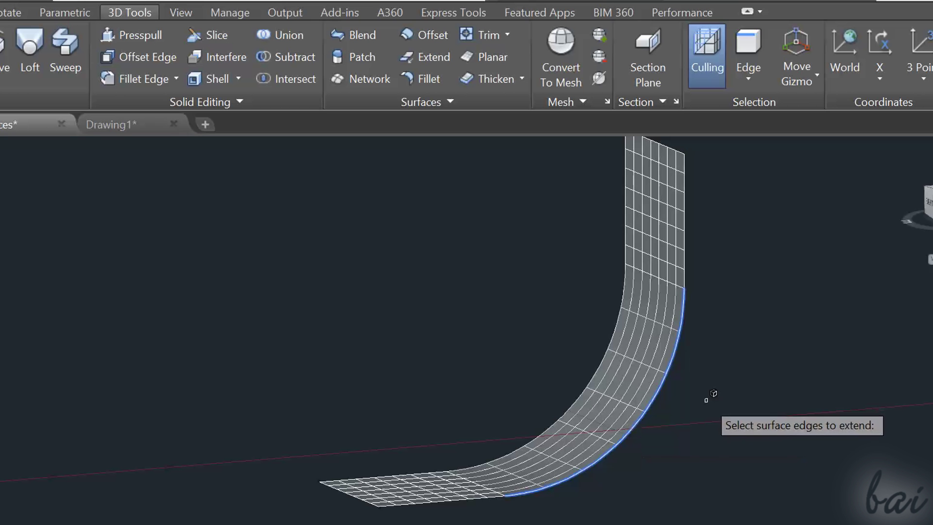
key(Return)
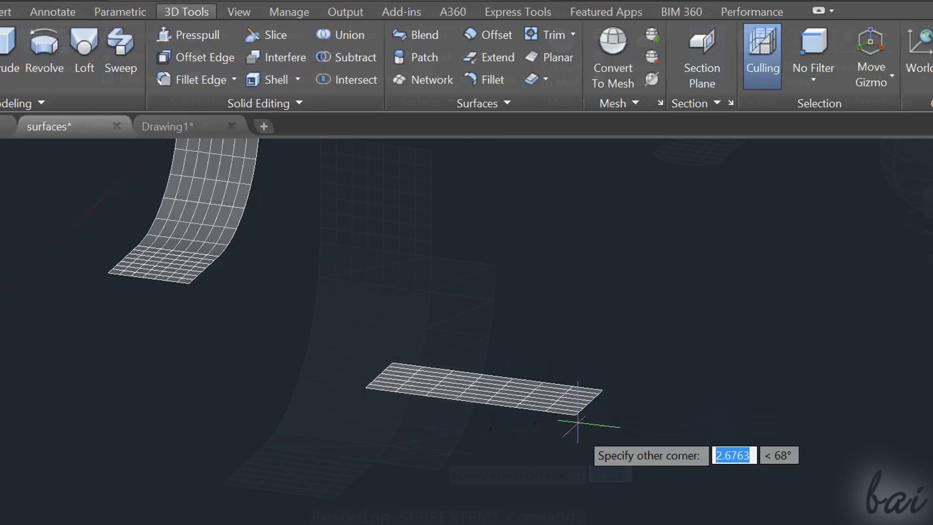
click(555, 490)
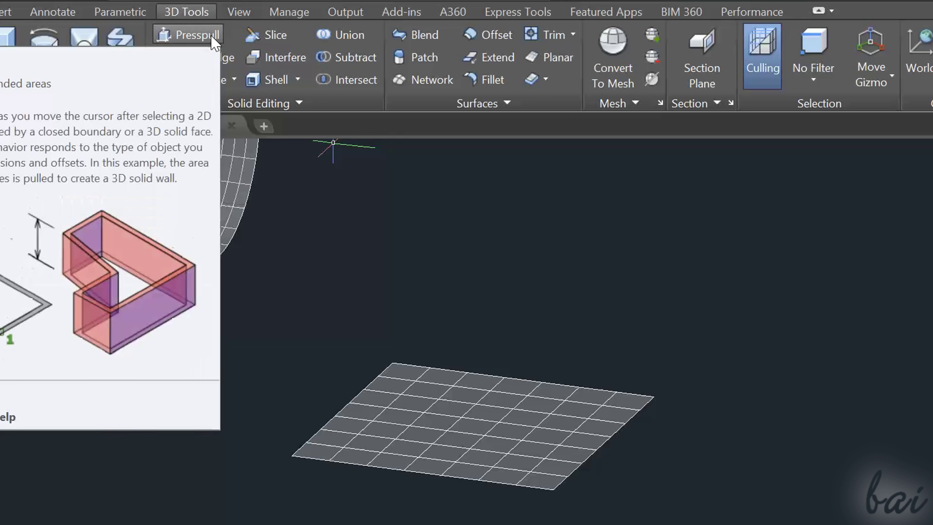
Presspull the planar surface upward into a box-shaped solid with a freehand height.
click(212, 37)
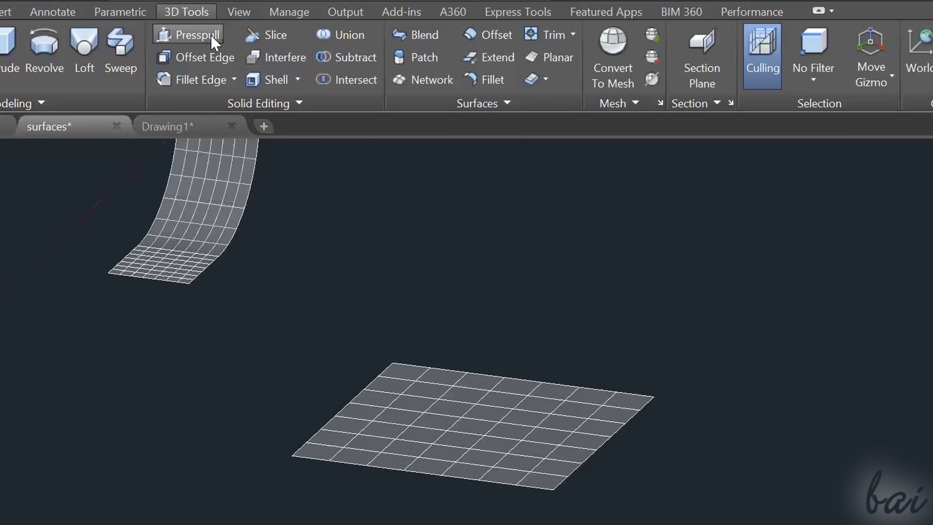
click(430, 412)
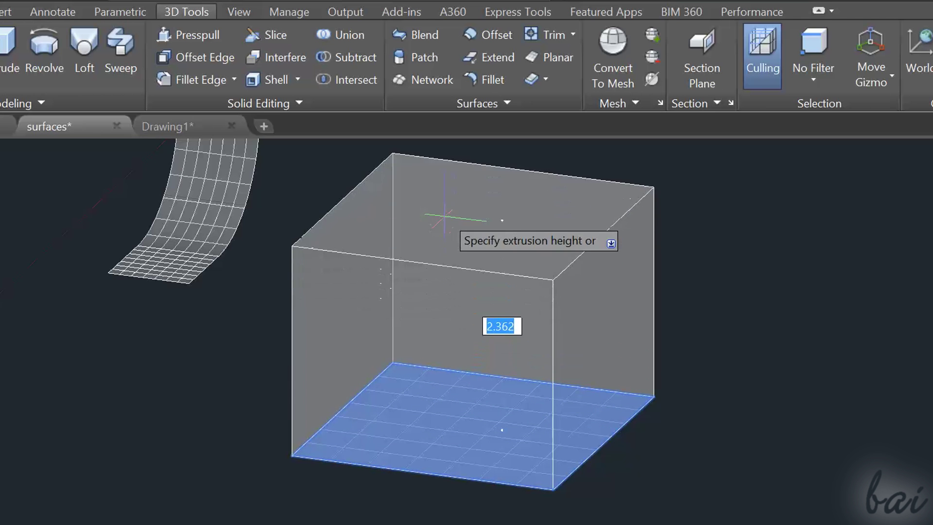
click(445, 234)
Thicken the curved surface into a solid with a thickness of 0.2.
scroll(444, 290, up, 5)
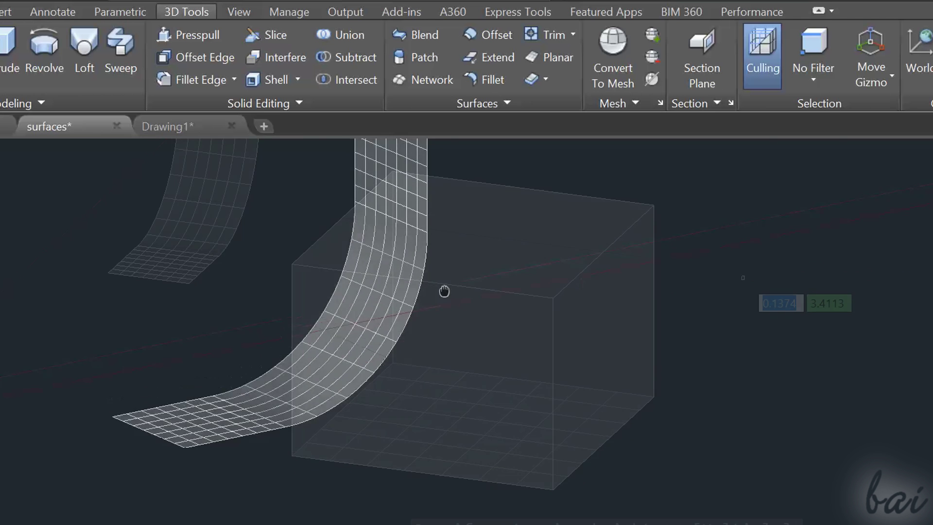
middle_drag(443, 289, 510, 333)
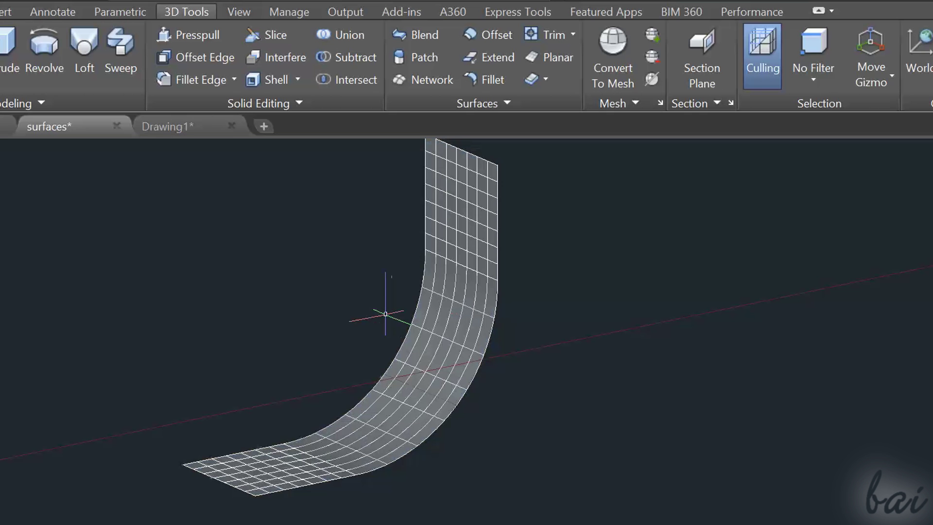
click(546, 78)
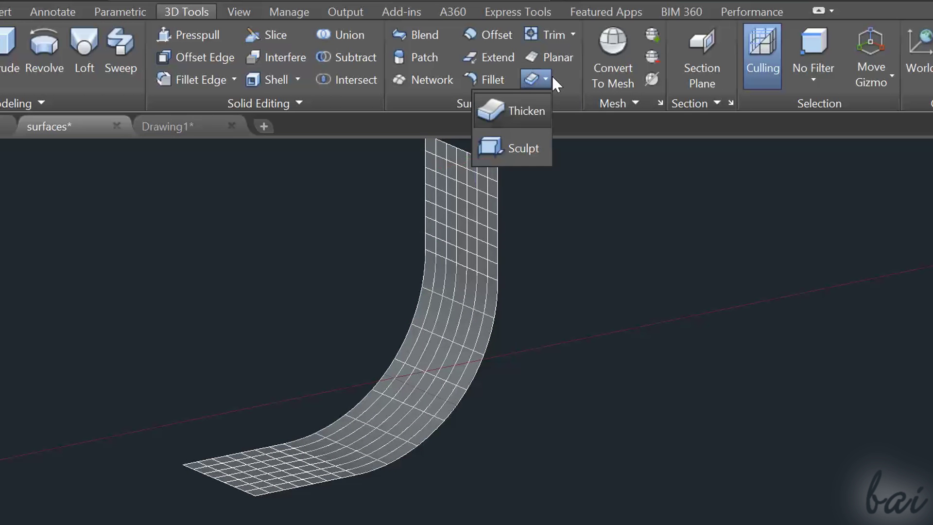
click(519, 116)
click(497, 207)
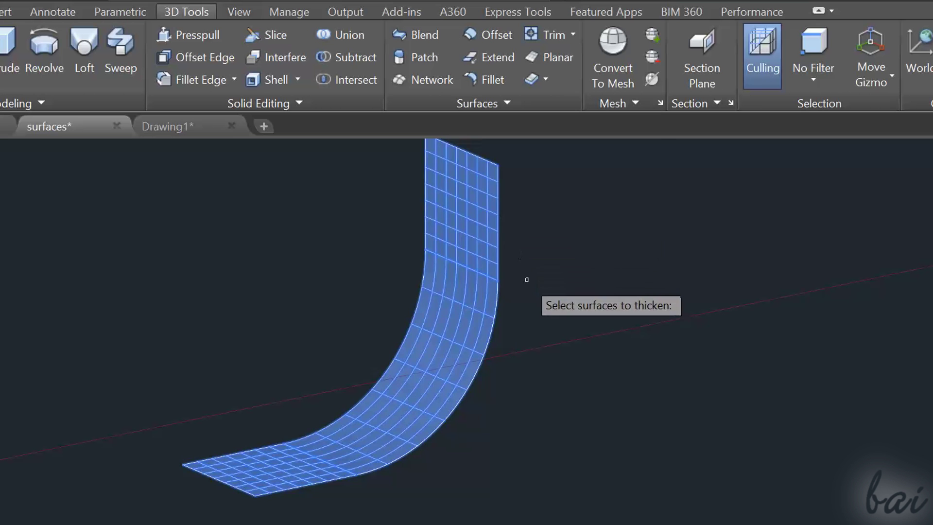
key(Return)
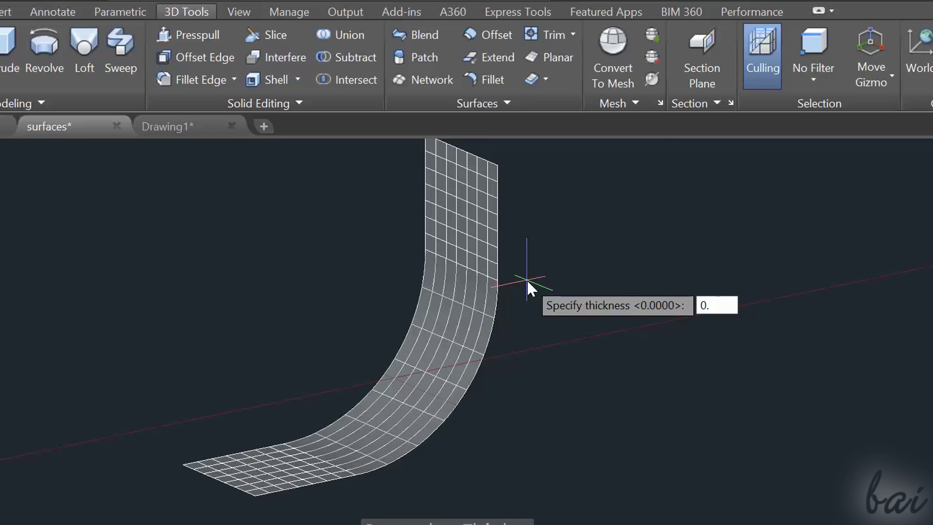
text(0.2)
key(Return)
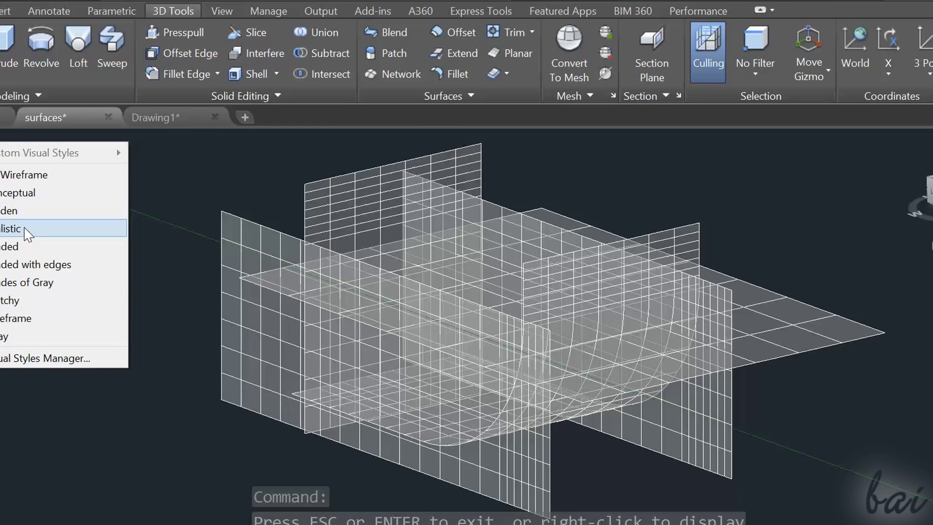
Display the intersecting surfaces in the Realistic visual style and examine how they enclose a volume.
click(23, 226)
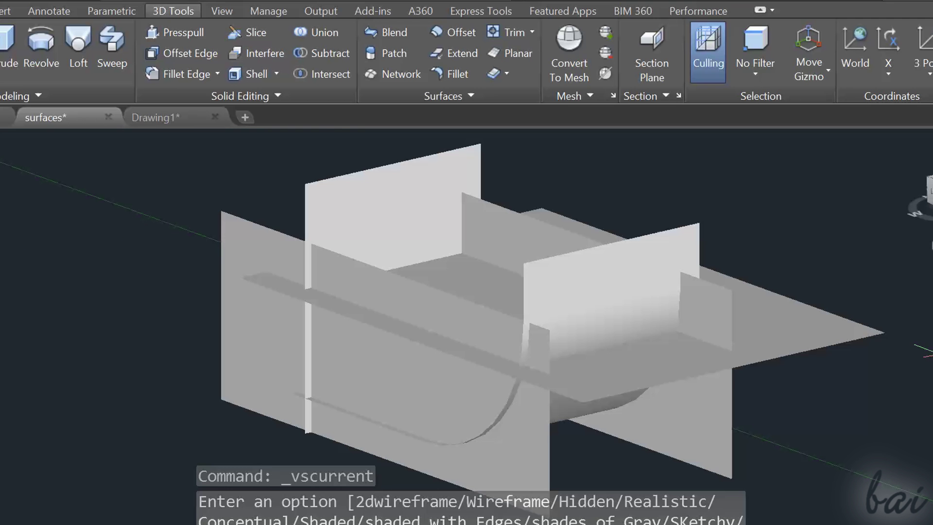
shift+middle_drag(762, 289, 763, 289)
shift+middle_drag(737, 254, 318, 222)
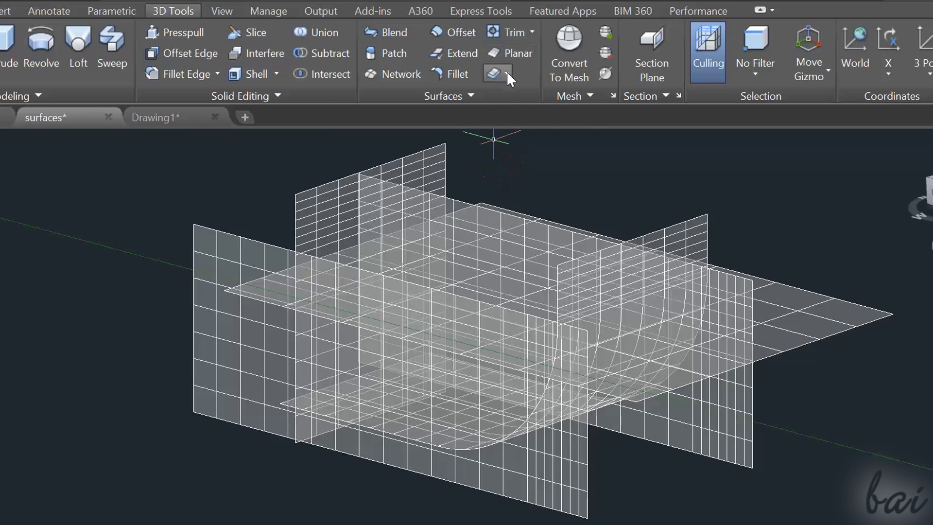
Sculpt all the intersecting surfaces into a single solid from the volume they enclose.
click(506, 73)
click(484, 137)
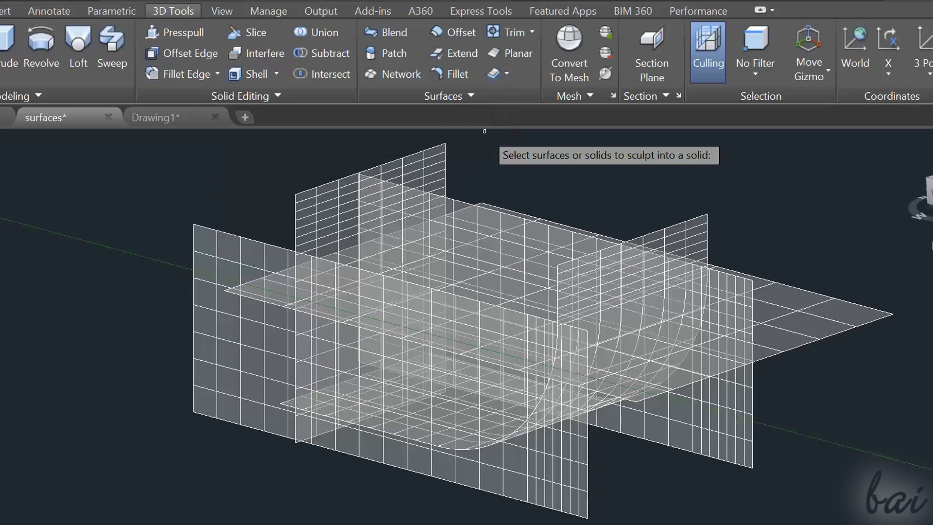
mouse_move(484, 131)
mouse_down()
mouse_move(718, 494)
mouse_move(823, 202)
mouse_move(644, 174)
mouse_up()
key(Return)
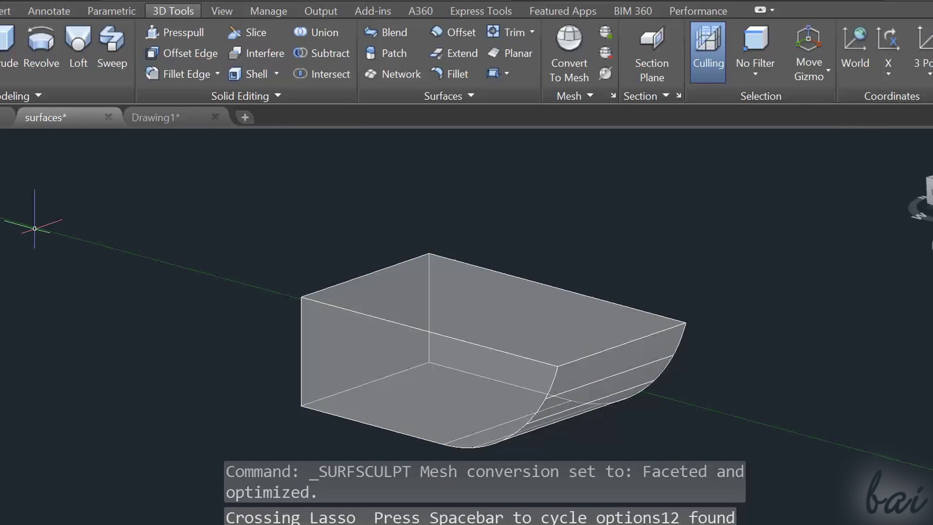
shift+middle_drag(719, 359, 650, 339)
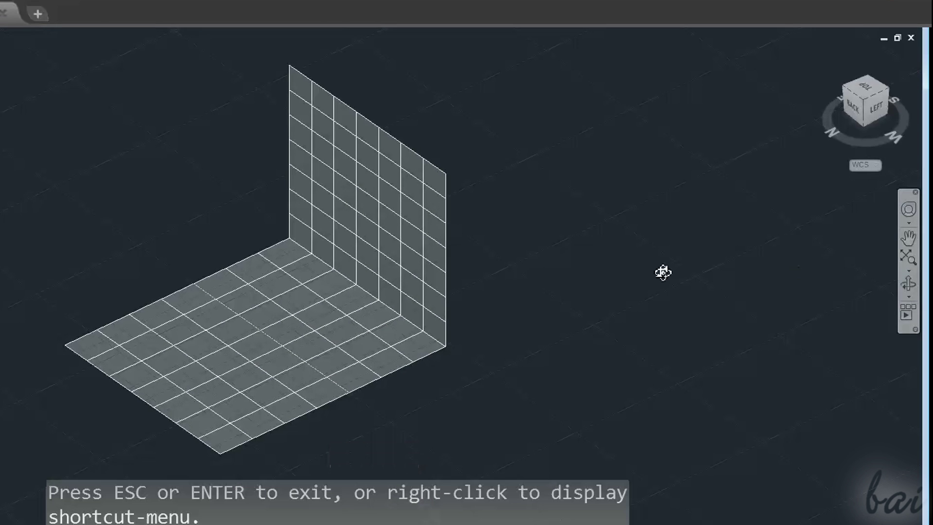
shift+middle_drag(839, 322, 826, 323)
mouse_move(648, 272)
shift+middle_down()
mouse_move(539, 229)
mouse_move(505, 157)
mouse_move(673, 225)
mouse_move(857, 246)
mouse_move(733, 272)
mouse_move(629, 252)
mouse_move(607, 235)
shift+middle_up()
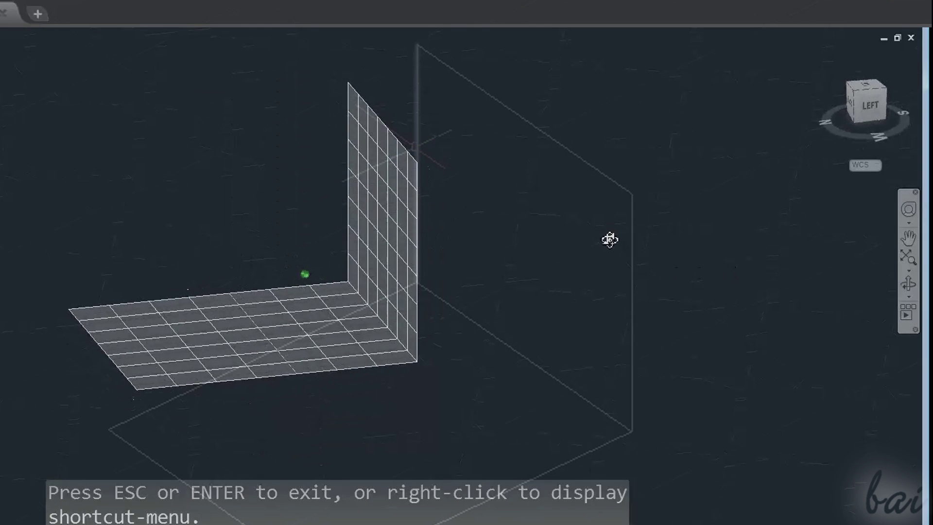
Convert the selected faceted object into a surface with Convert to Surface.
click(631, 277)
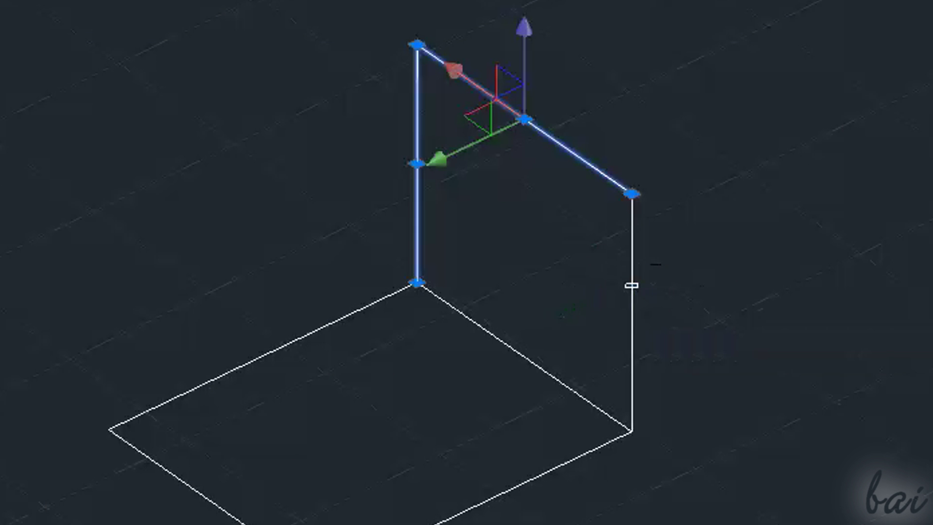
click(631, 285)
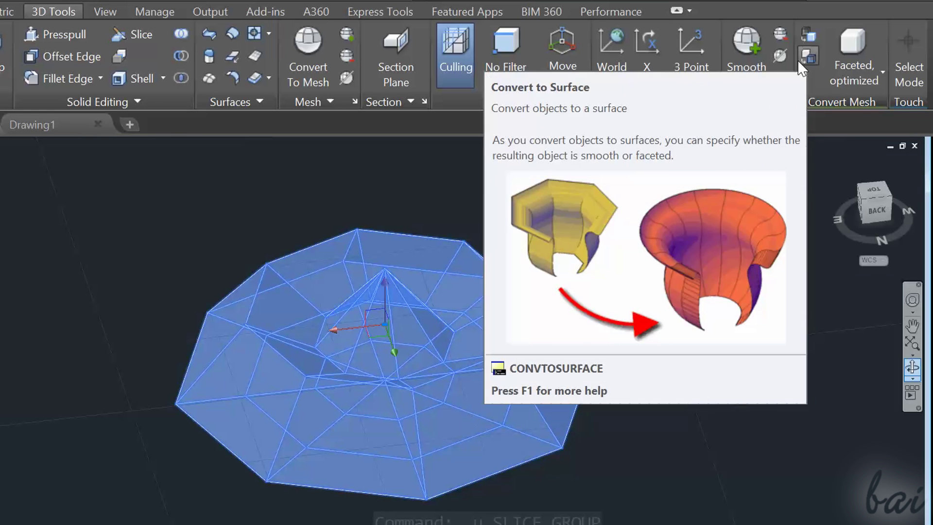
click(798, 60)
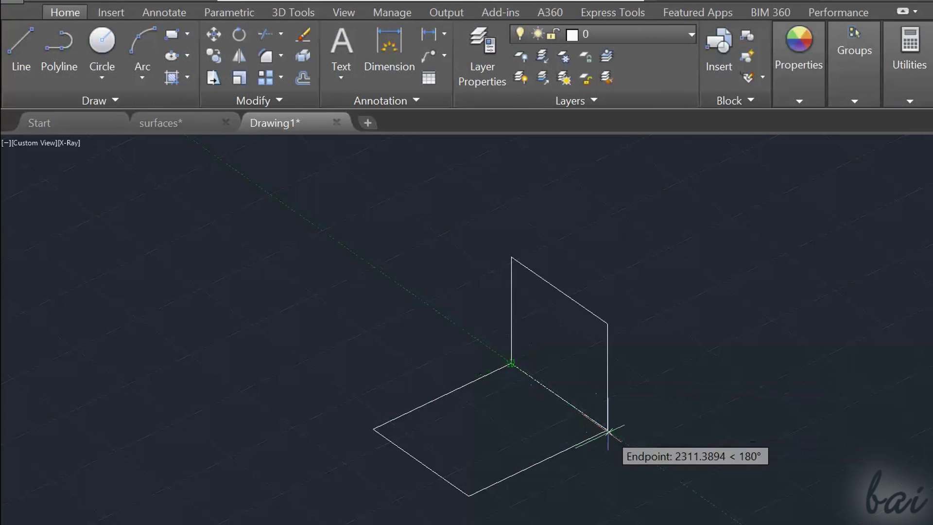
Finish the polyline around the upright rectangle and explode the outline picked at the edge shared with the base rectangle.
click(605, 322)
key(Return)
key(Return)
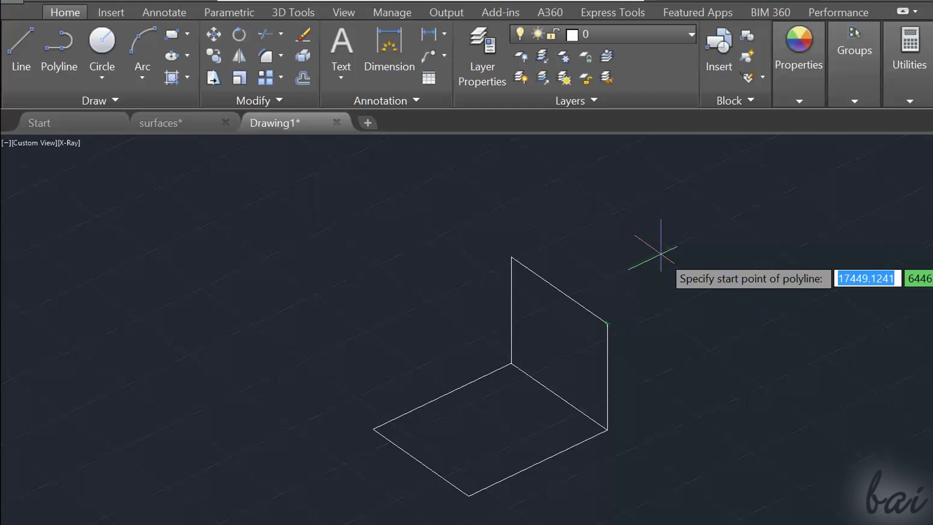
click(301, 56)
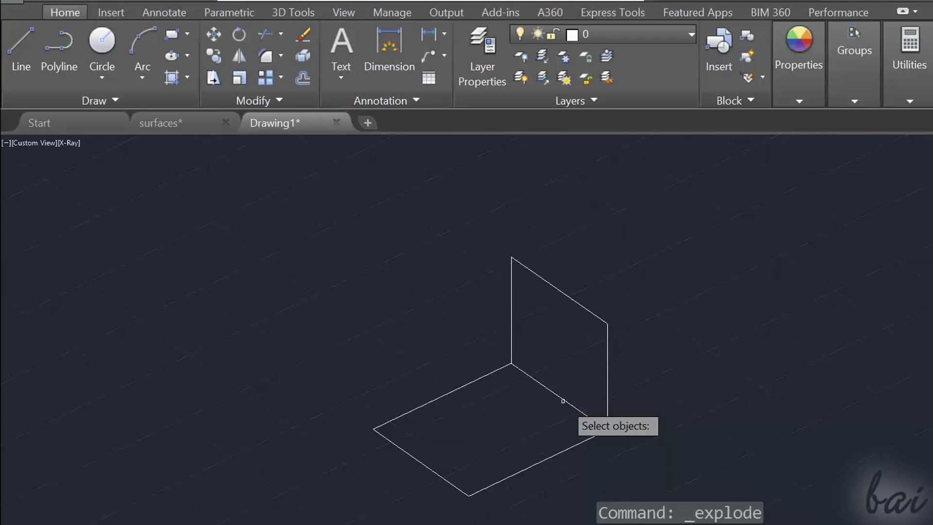
click(563, 399)
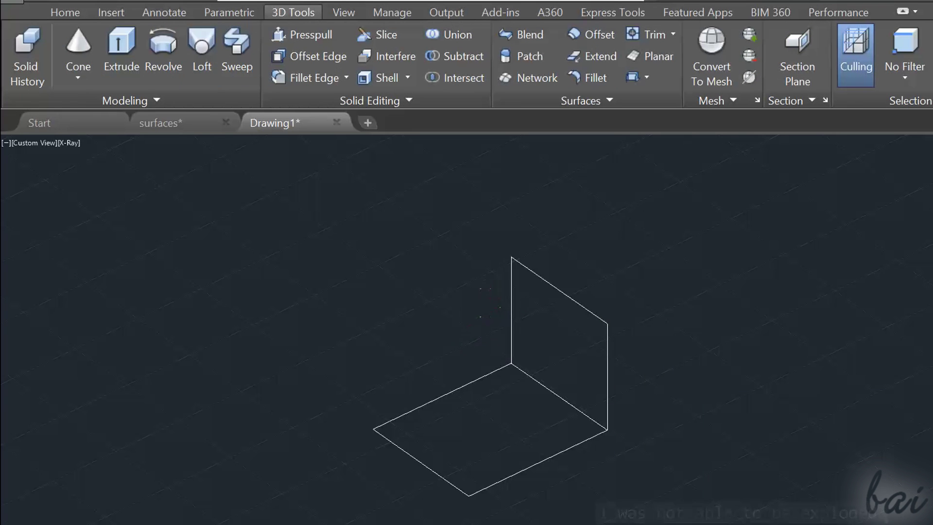
Create a planar surface from the four edges of the upright rectangle.
click(511, 305)
click(558, 289)
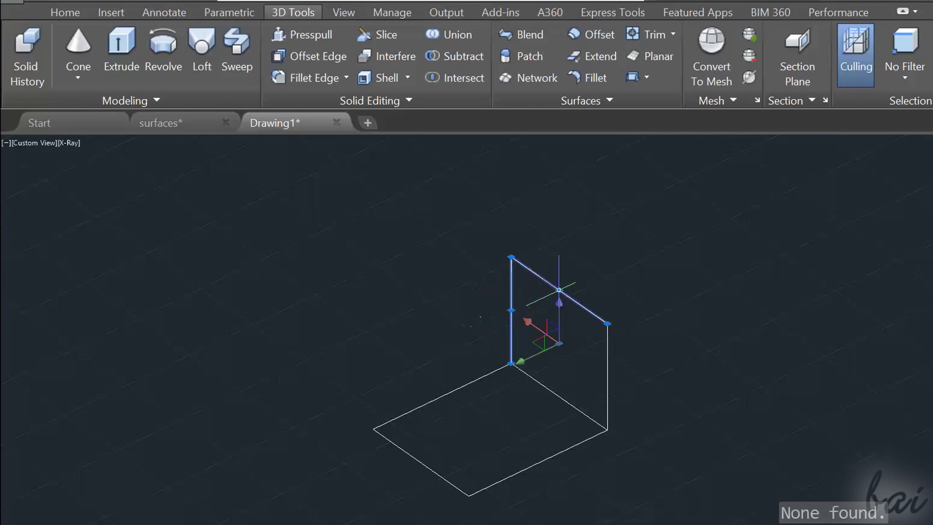
click(605, 363)
click(608, 364)
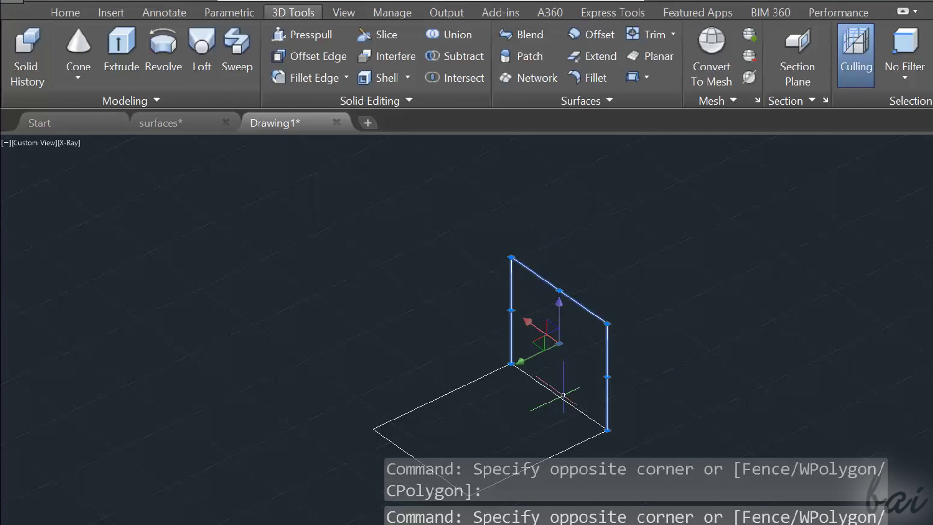
click(562, 398)
click(652, 55)
Create a second planar surface from the outline of the horizontal base rectangle.
click(410, 411)
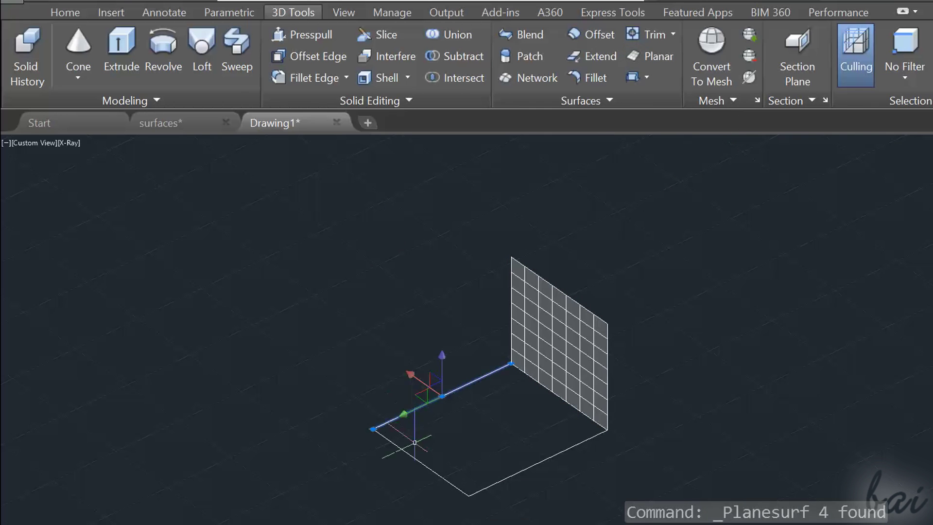
click(423, 463)
click(517, 465)
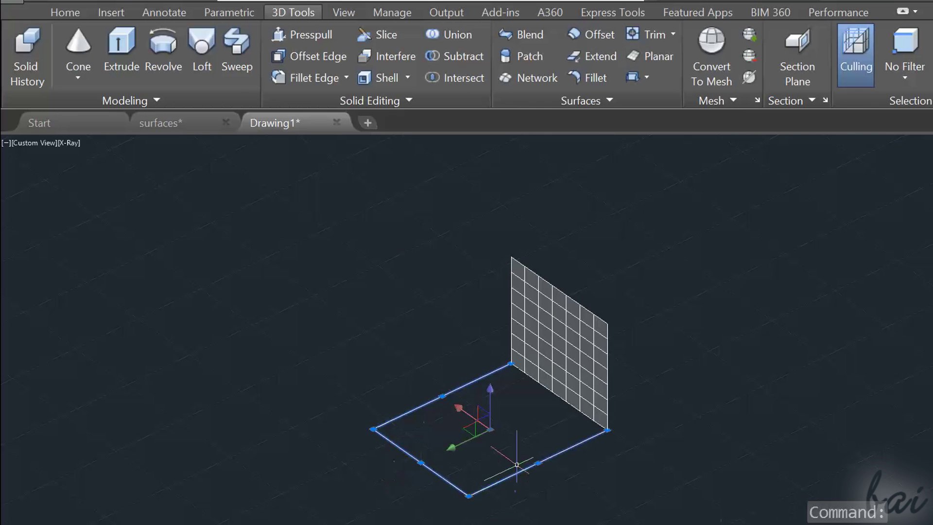
click(650, 58)
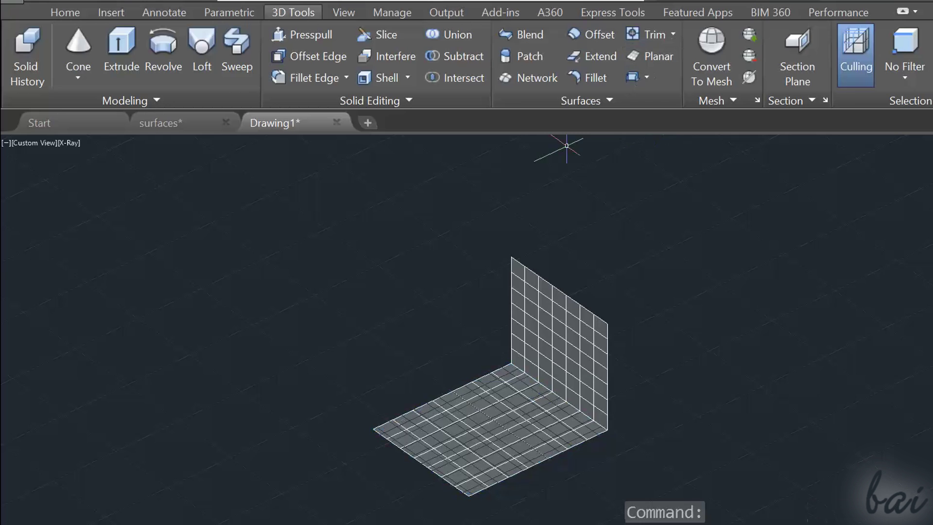
scroll(316, 462, up, 2)
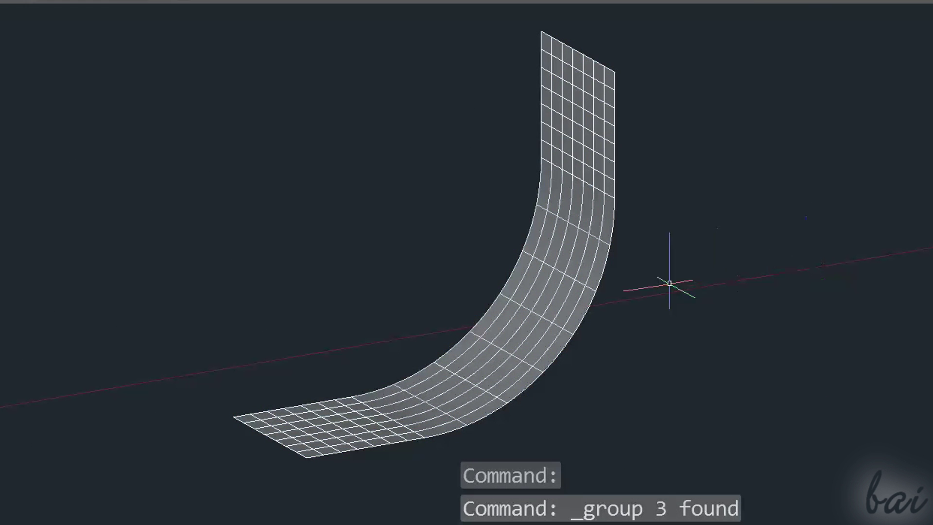
Apply Surface Fillet between the separate vertical and horizontal planar surfaces to bridge them with a rounded surface.
click(570, 271)
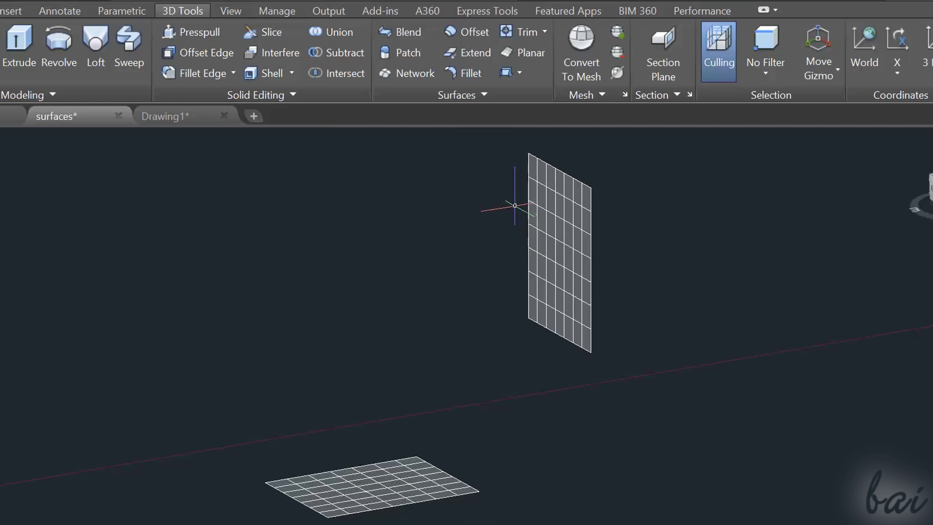
click(450, 74)
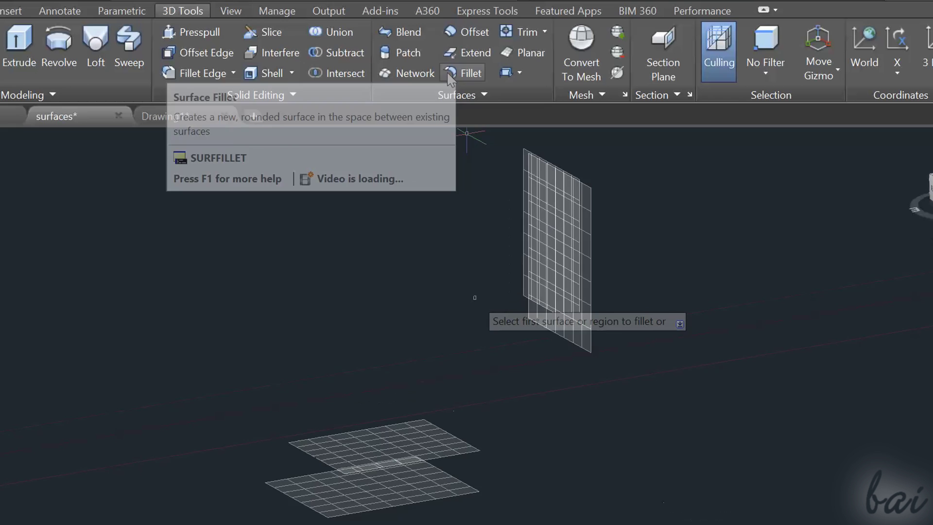
click(553, 216)
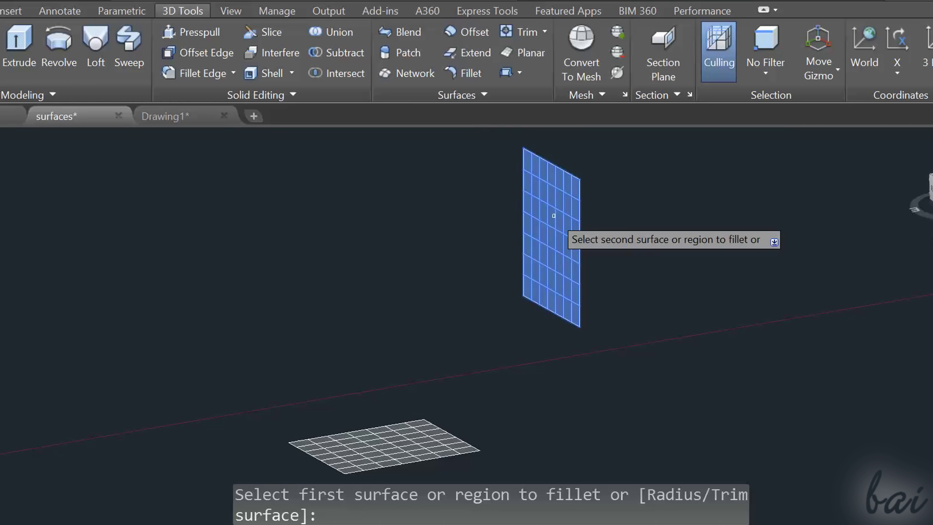
click(381, 457)
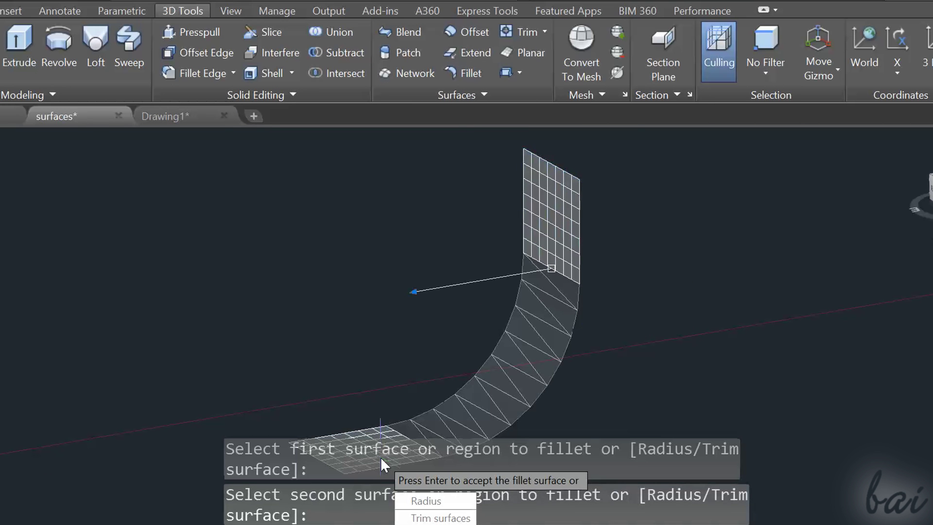
Adjust the fillet surface's radius freehand to about 1.24 and accept the fillet.
click(411, 293)
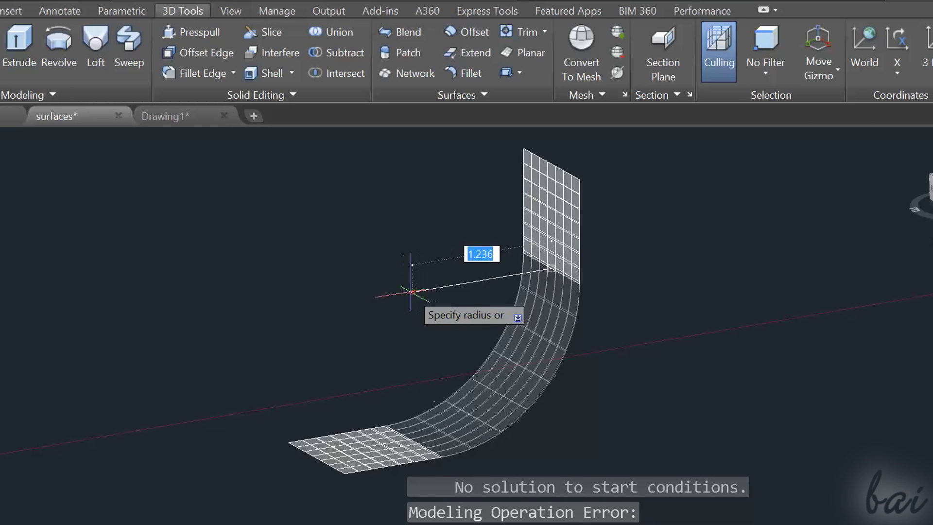
click(411, 291)
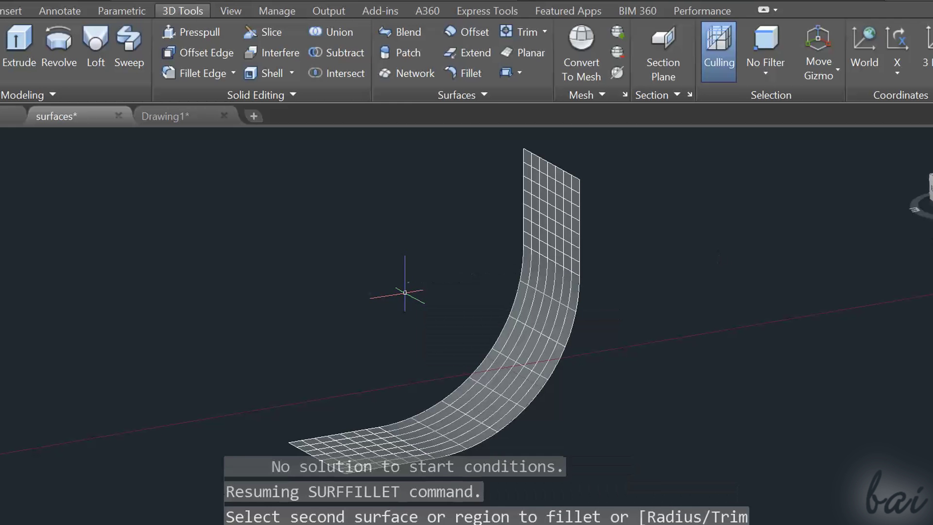
click(388, 437)
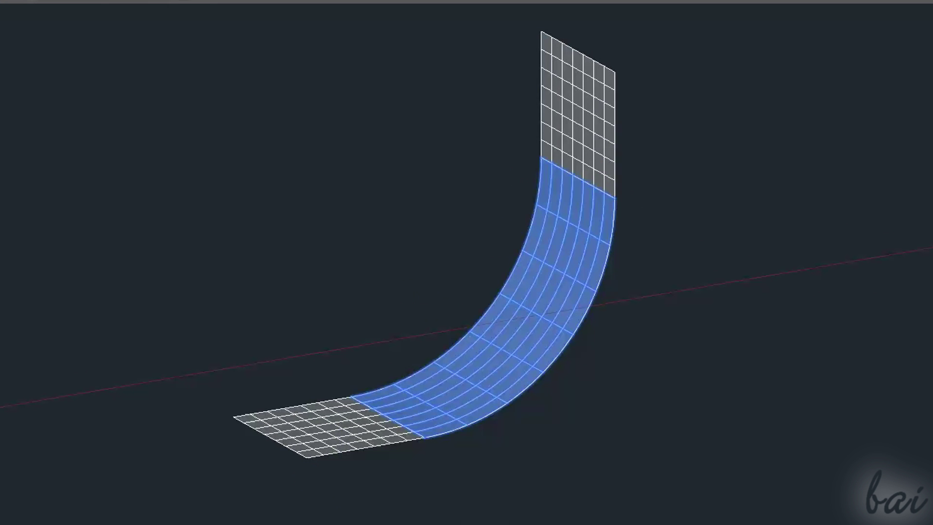
click(577, 178)
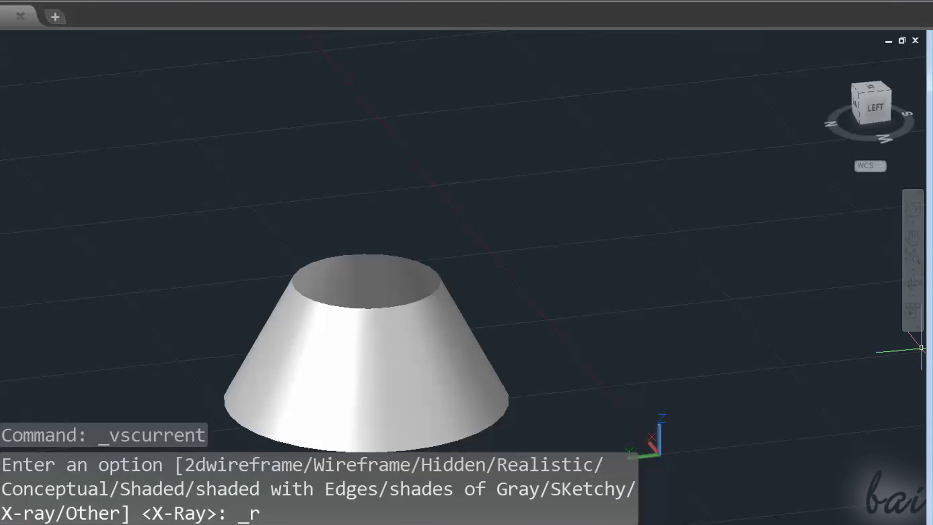
Close the open top of the truncated cone surface with a Surface Patch on its upper circular edge.
click(913, 283)
drag(708, 289, 421, 318)
drag(421, 318, 378, 317)
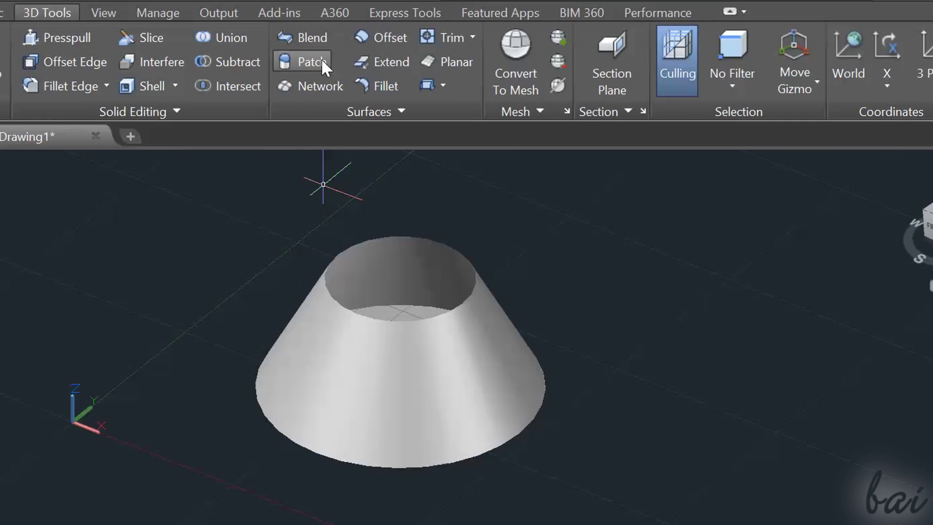
click(319, 56)
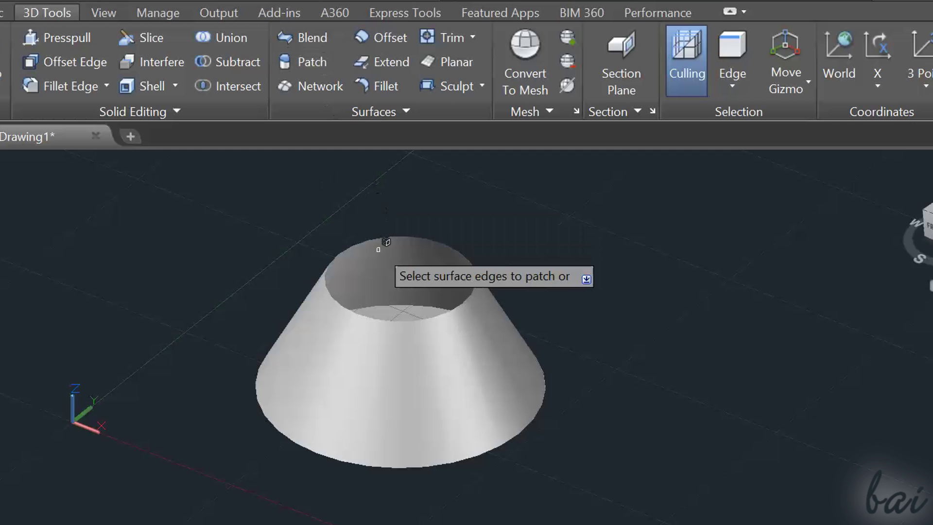
click(445, 308)
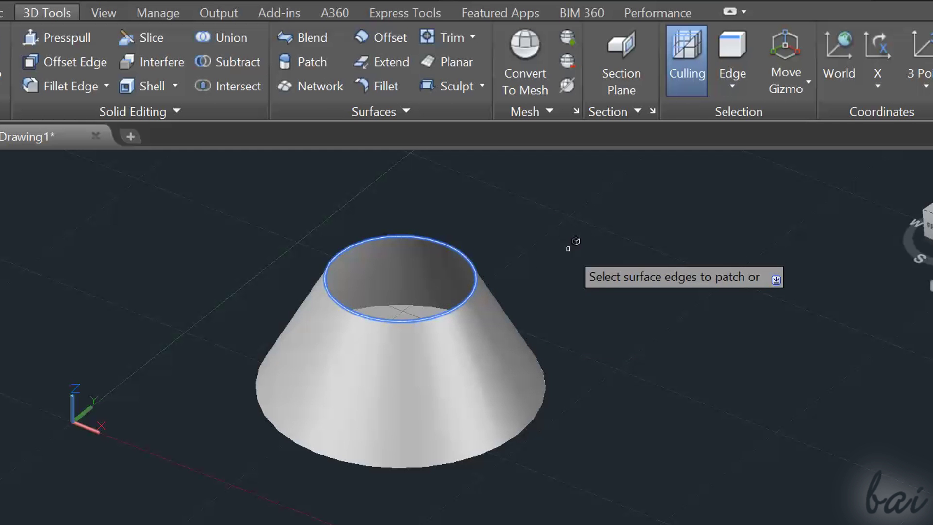
key(Return)
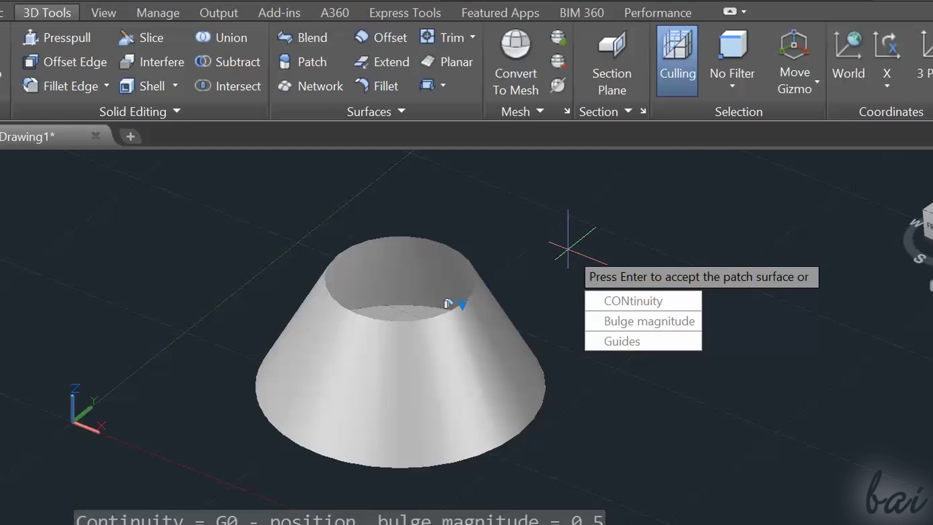
key(Return)
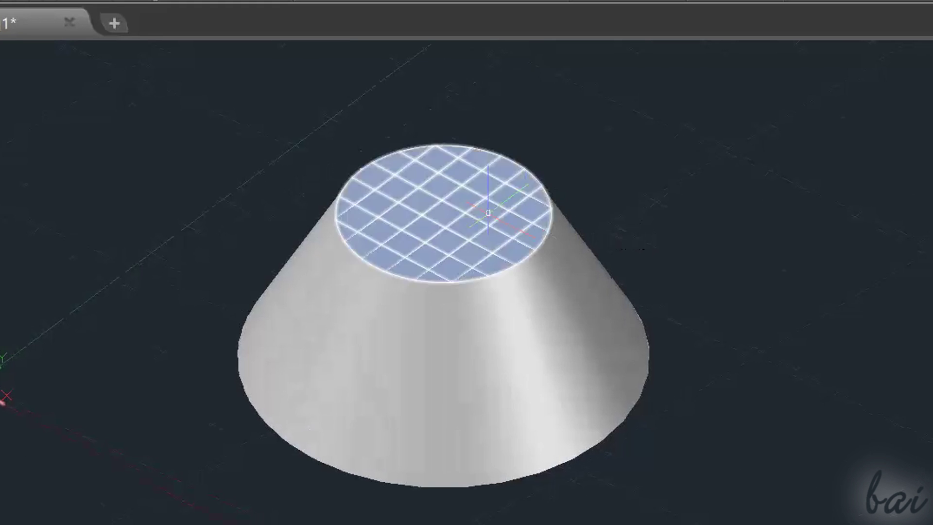
Change the top patch's edge continuity to Tangent (G1) and deselect the patch.
click(489, 212)
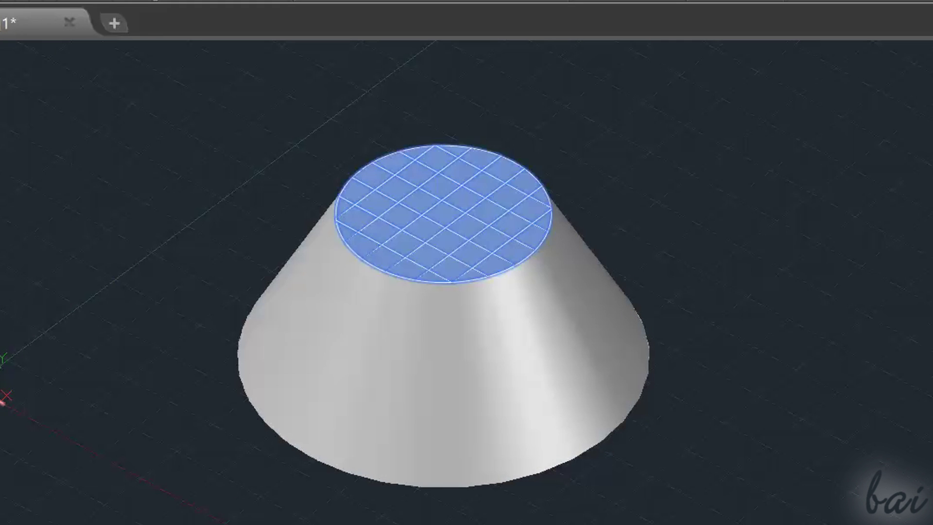
click(525, 260)
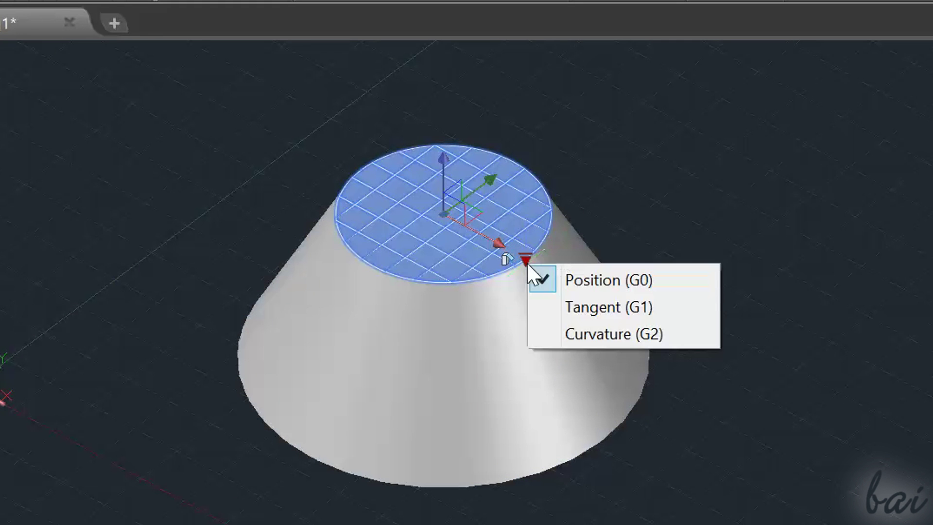
click(583, 307)
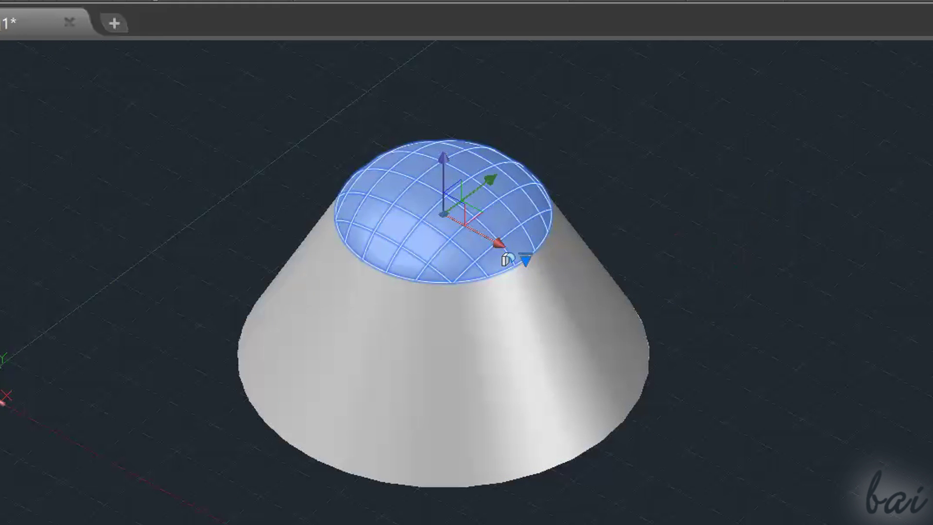
key(Escape)
shift+middle_drag(817, 262, 768, 194)
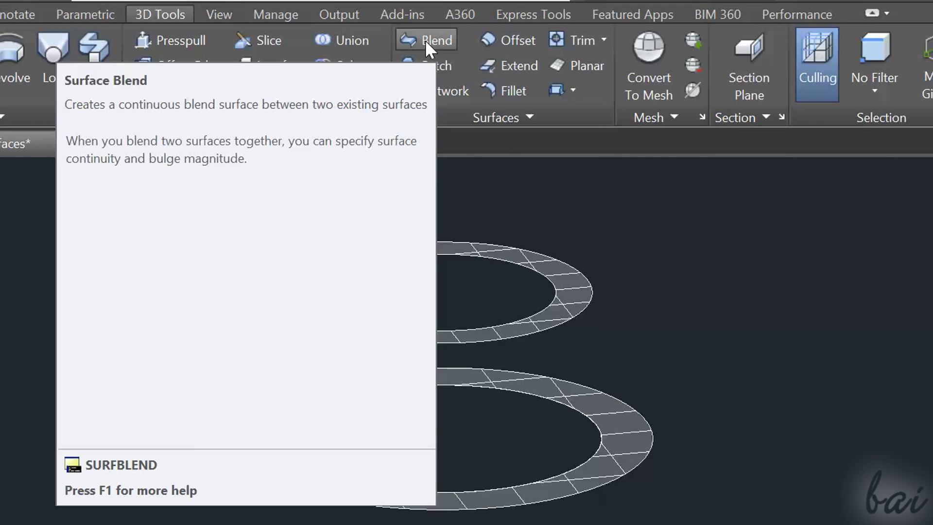
Create a Surface Blend between the inner edge of the lower ring and the inner edge of the upper ring.
click(425, 41)
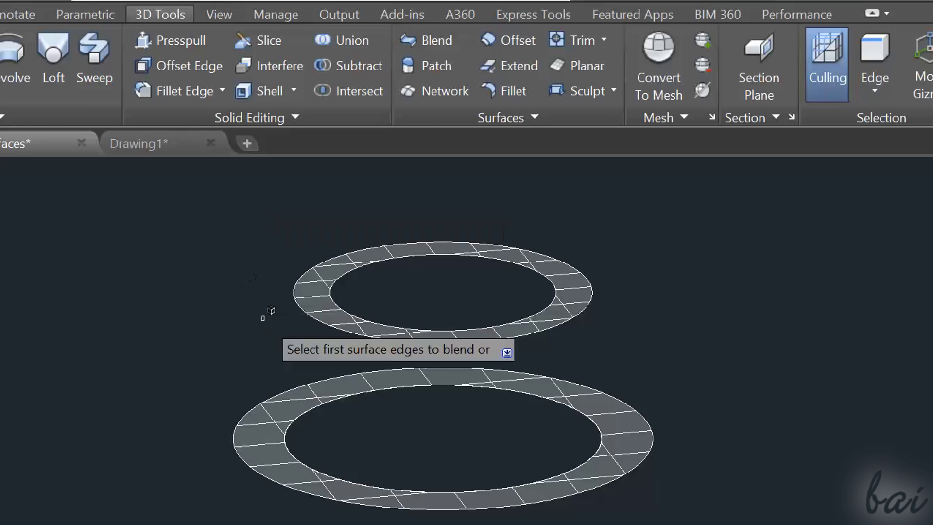
click(340, 396)
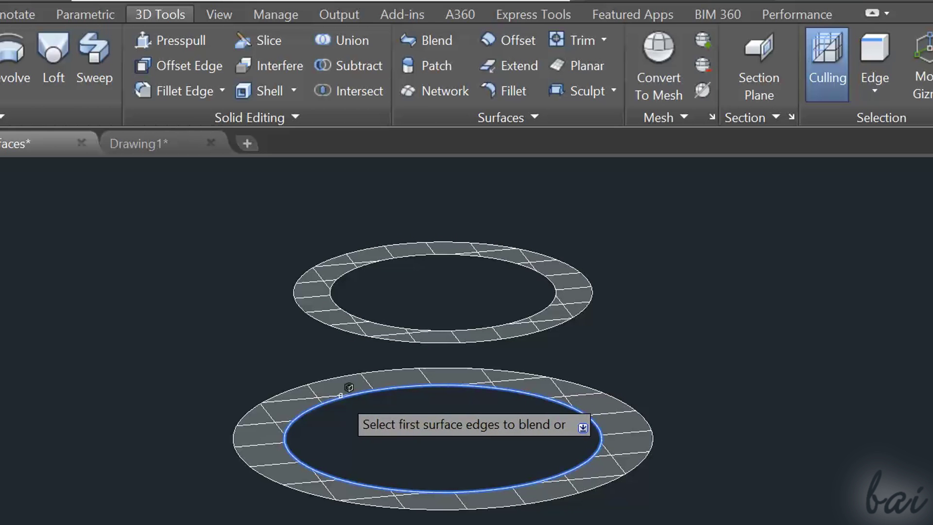
key(Return)
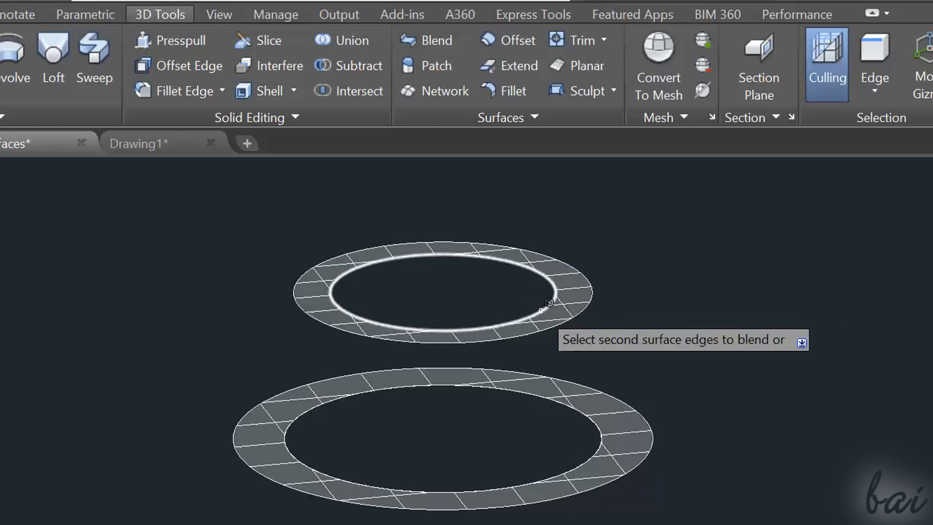
click(555, 298)
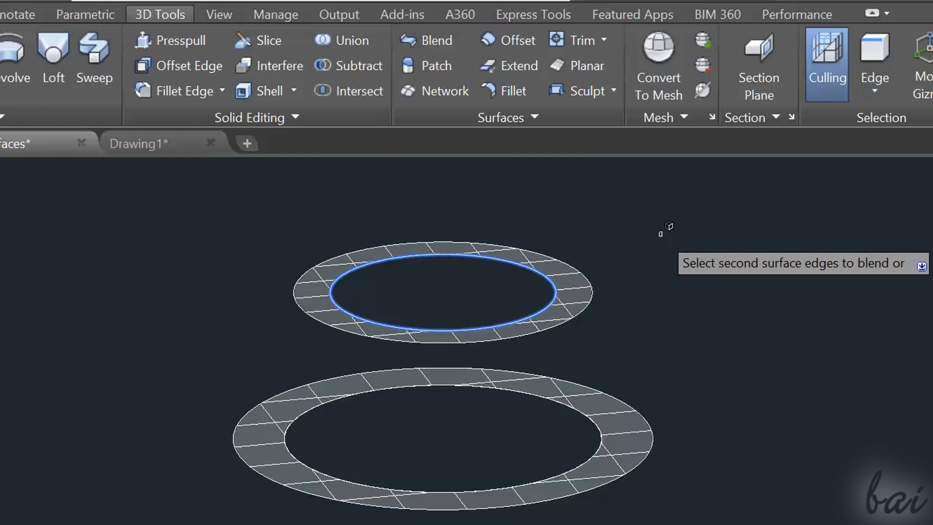
key(Return)
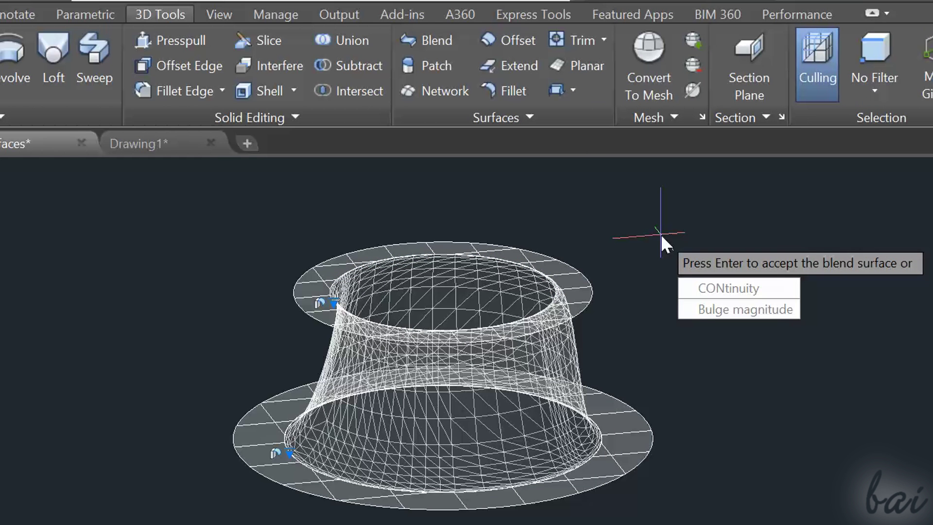
key(Return)
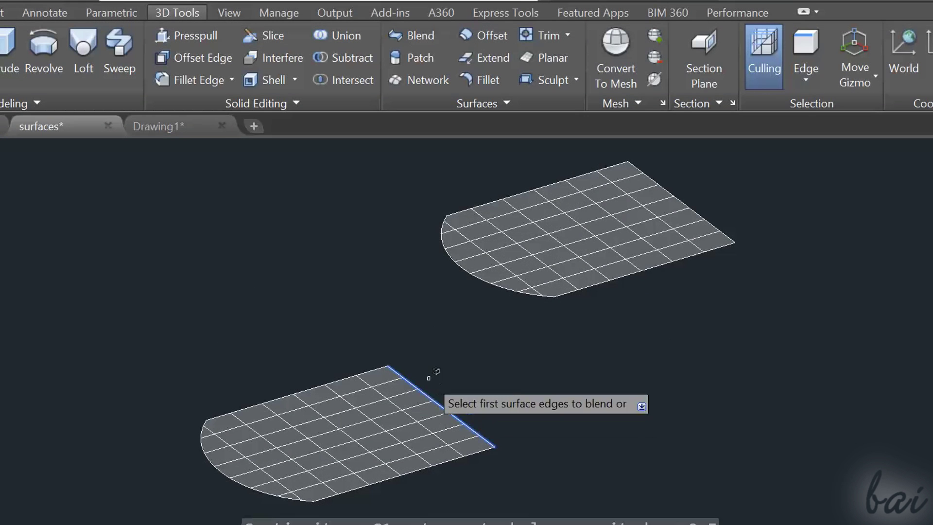
Create a Surface Blend between the straight edge of the lower flat surface and the curved edge of the upper flat surface.
click(429, 377)
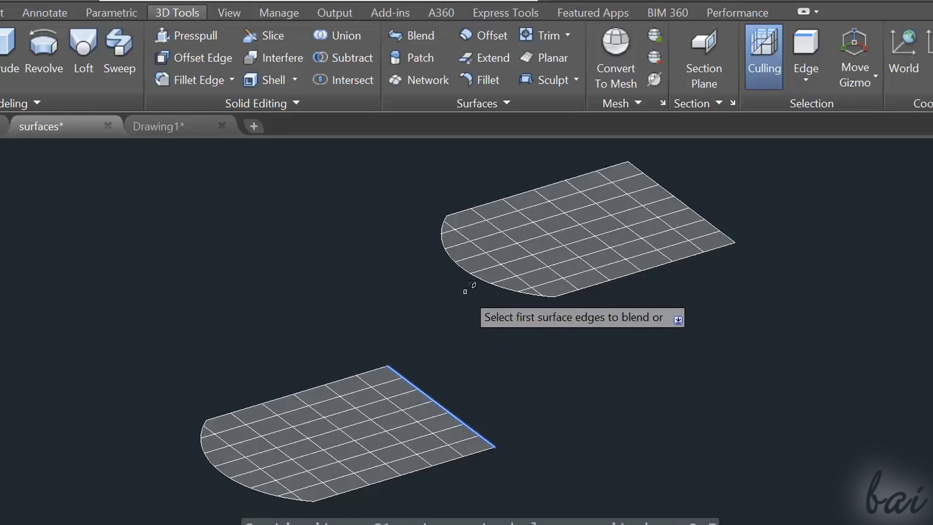
key(Return)
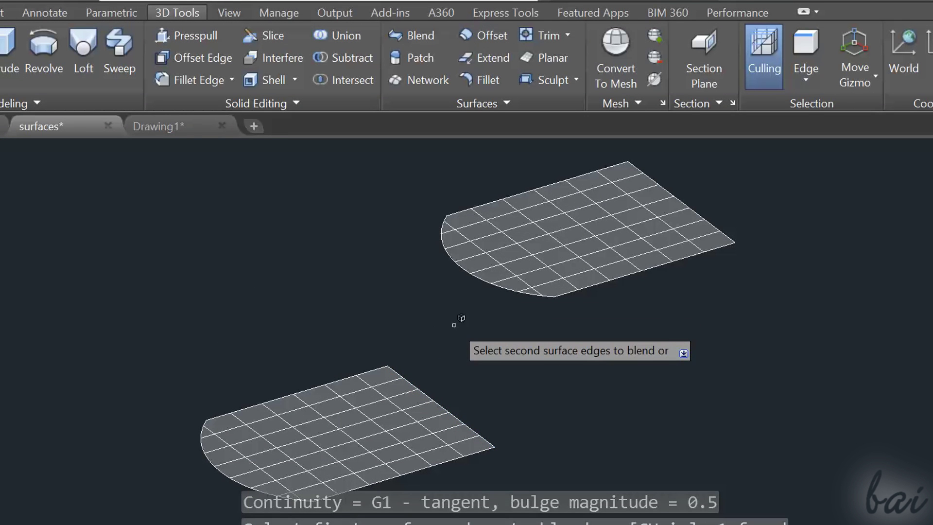
click(481, 277)
key(Return)
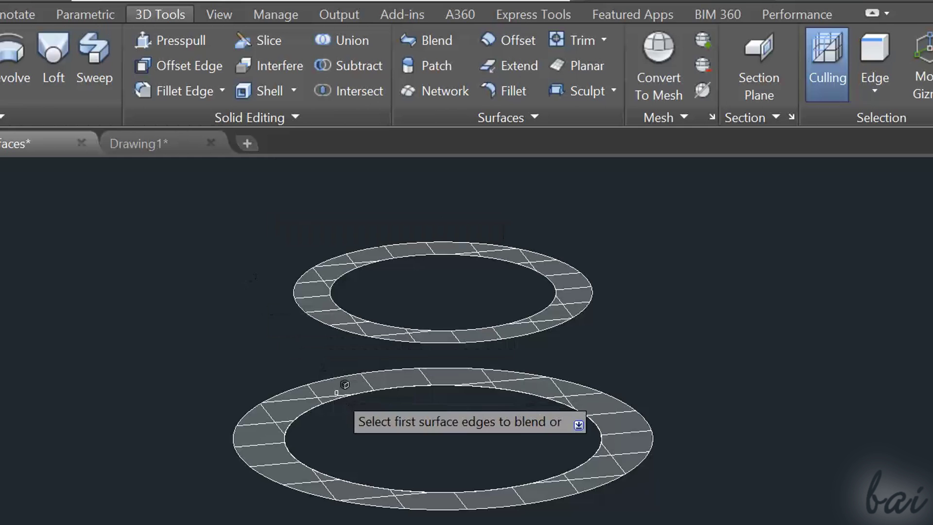
Blend the lower ring's inner edge to the upper ring's inner edge and accept the blend surface.
click(339, 342)
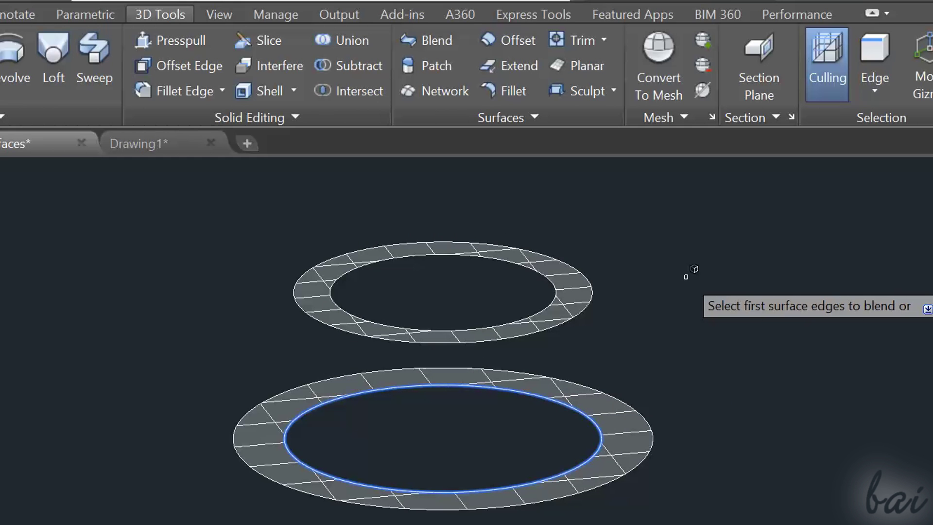
key(Return)
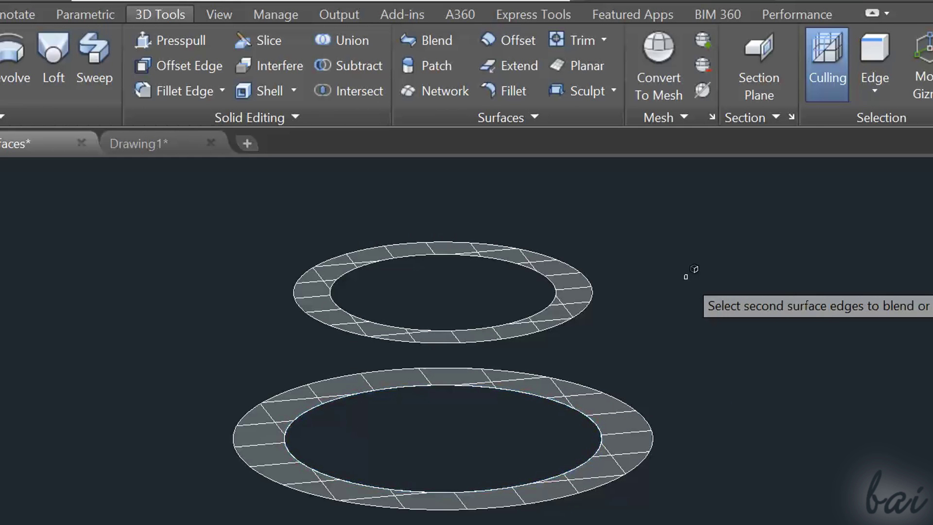
click(549, 303)
key(Return)
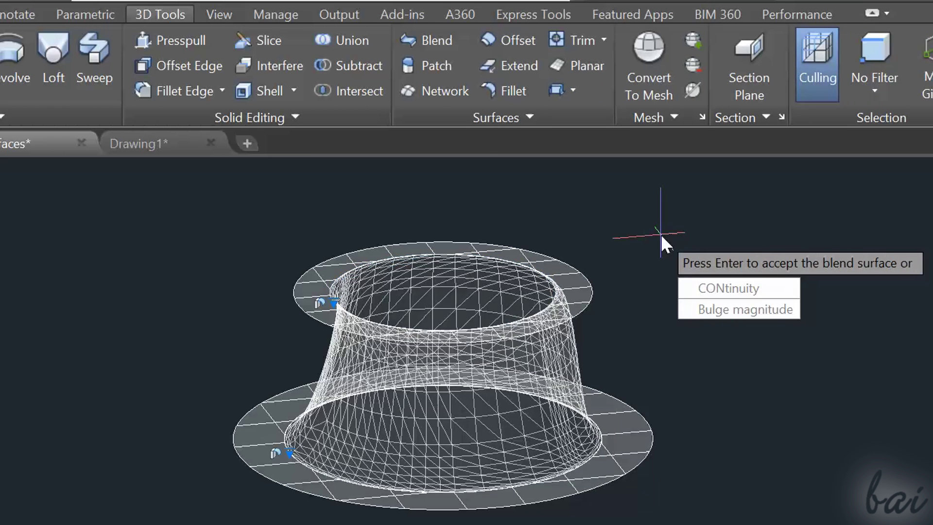
key(Return)
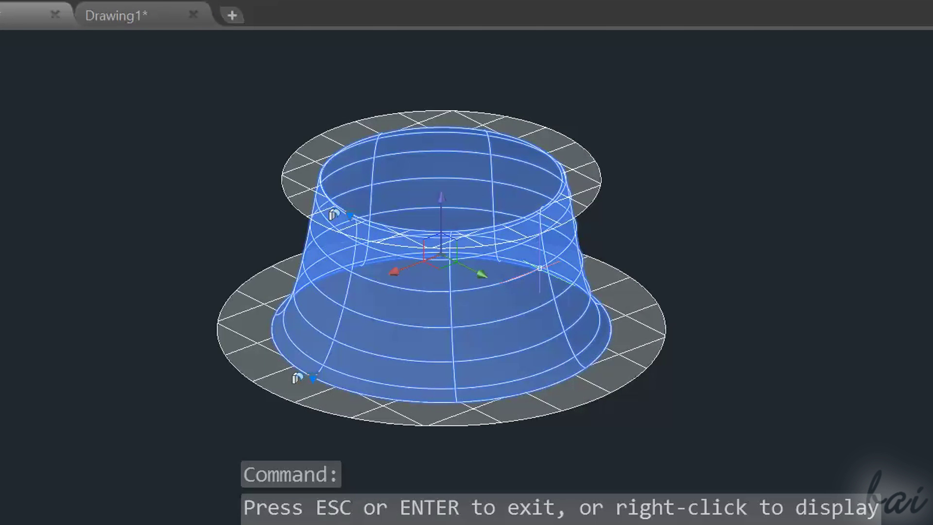
Set the continuity of the blend surface's upper edge to Position (G0).
click(349, 214)
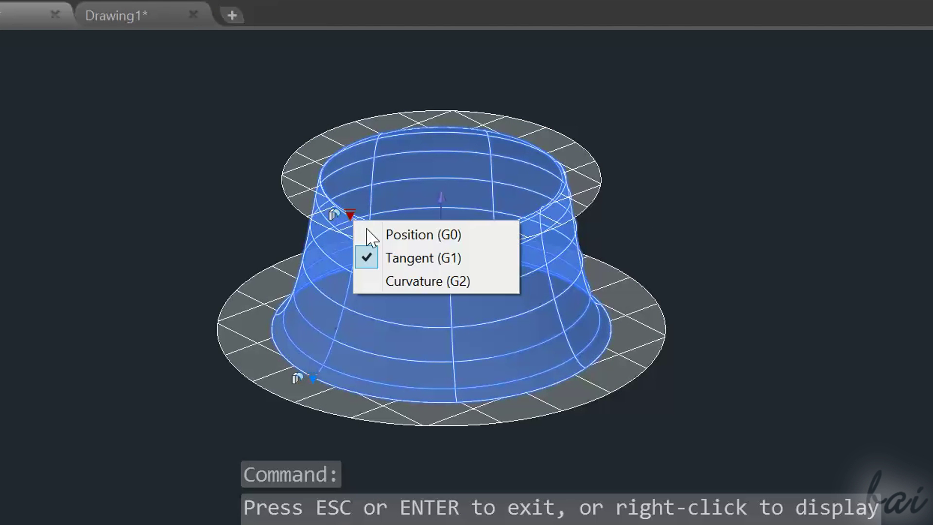
click(391, 235)
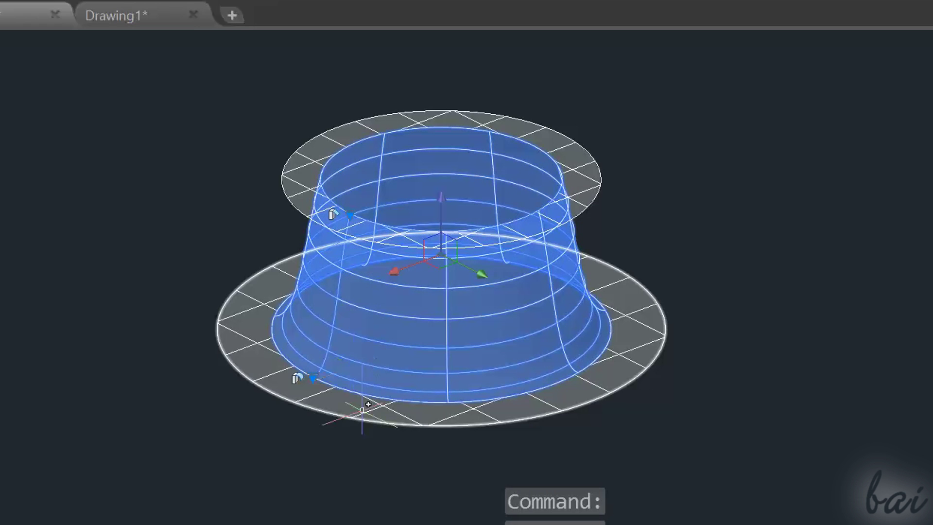
click(350, 214)
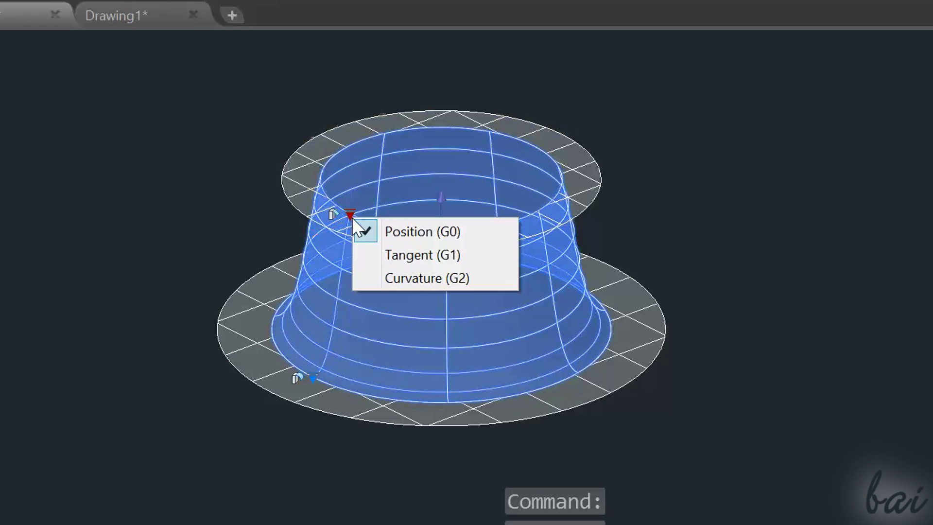
click(398, 229)
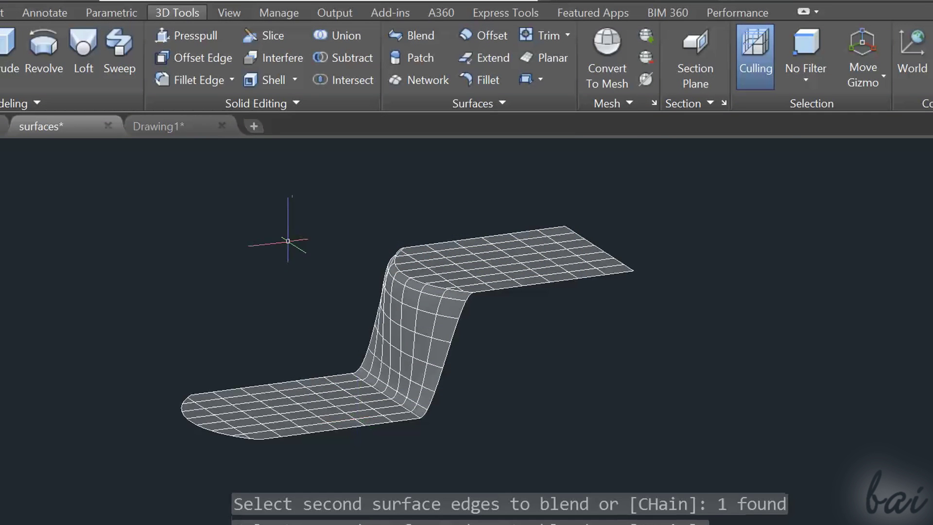
Group the curved blend surface with the upper and lower flat surfaces it connects.
scroll(312, 281, up, 3)
click(445, 364)
scroll(553, 404, down, 4)
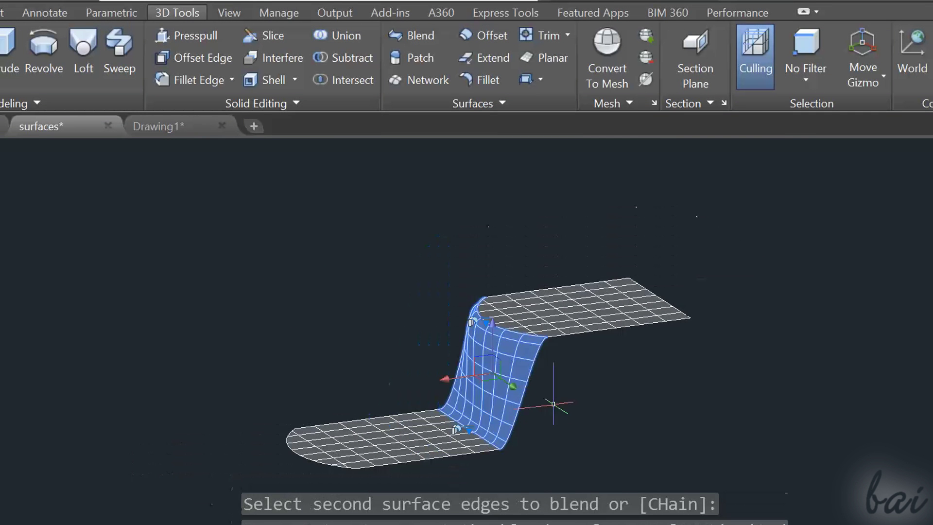
click(561, 312)
click(373, 444)
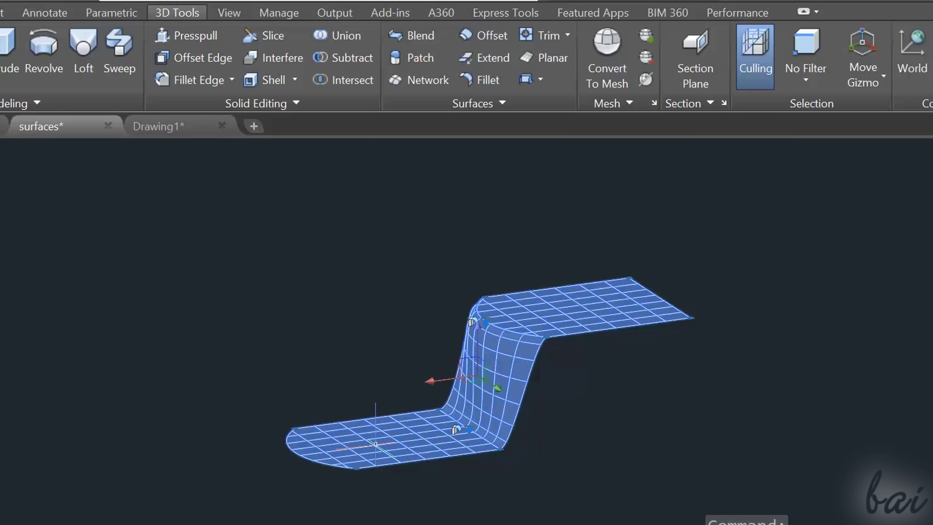
right_click(376, 444)
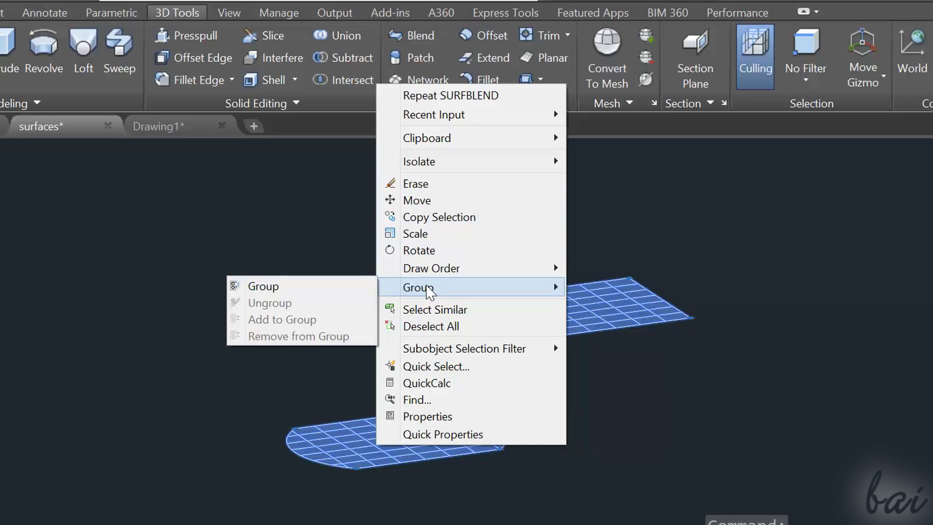
key(Escape)
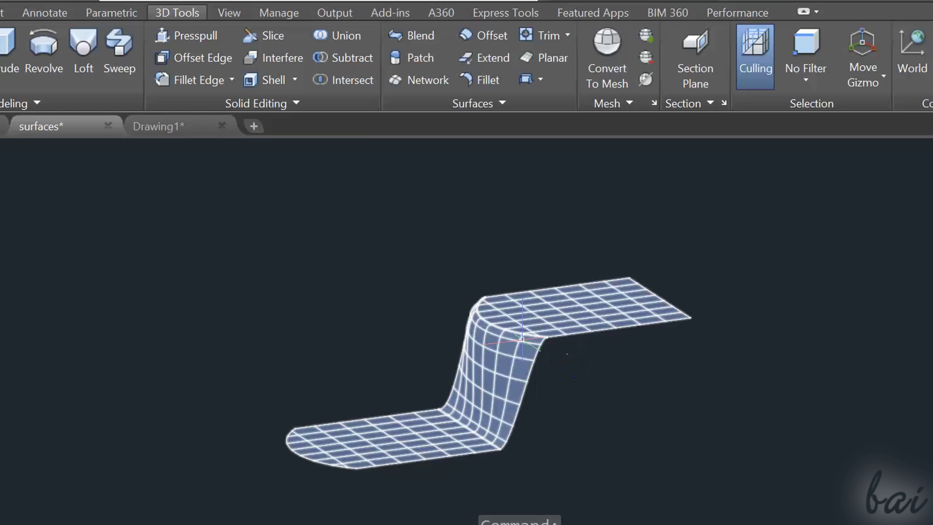
mouse_move(522, 338)
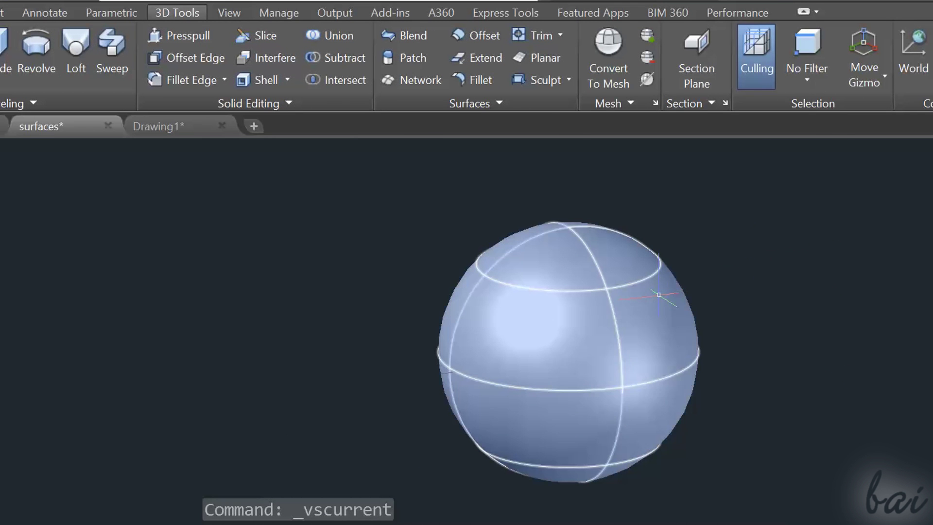
Explode the half-sphere solid into separate surfaces and pull its flat top surface away from the curved part.
mouse_move(658, 294)
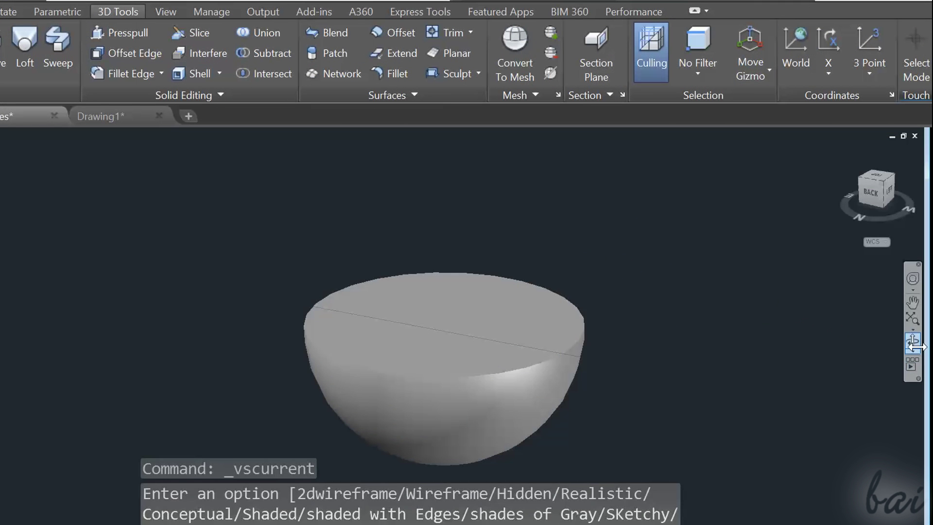
click(913, 346)
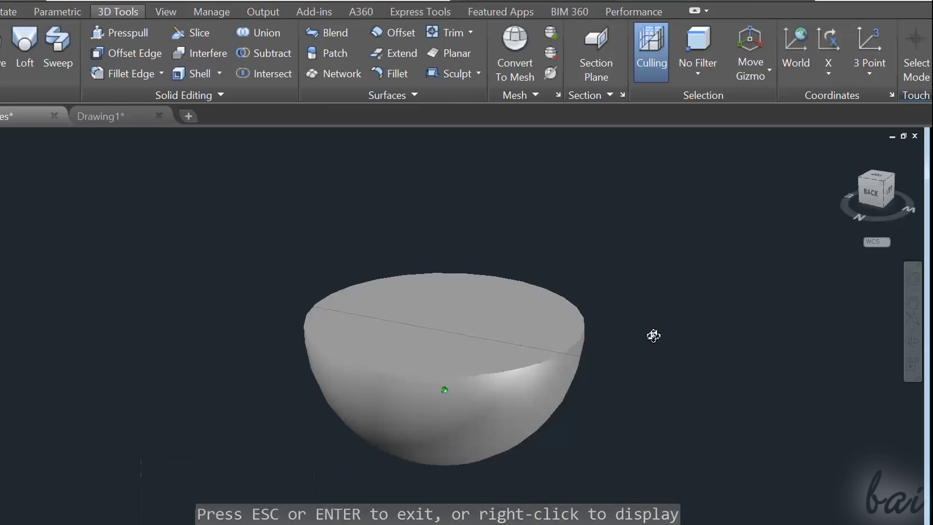
drag(651, 333, 596, 332)
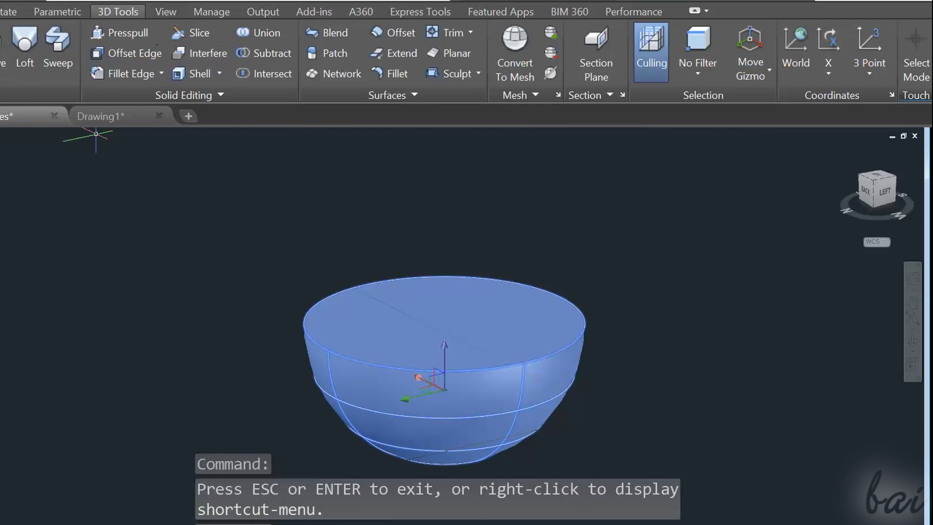
click(1, 11)
click(127, 56)
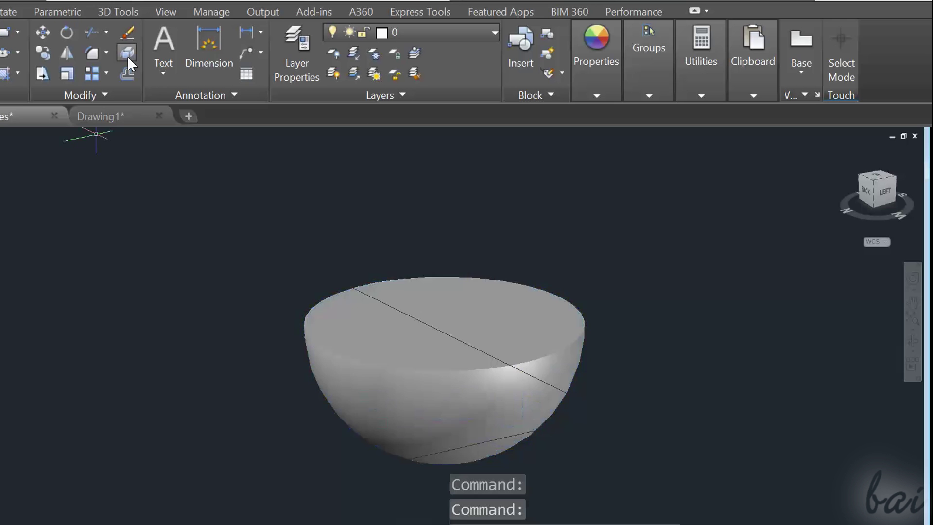
click(397, 312)
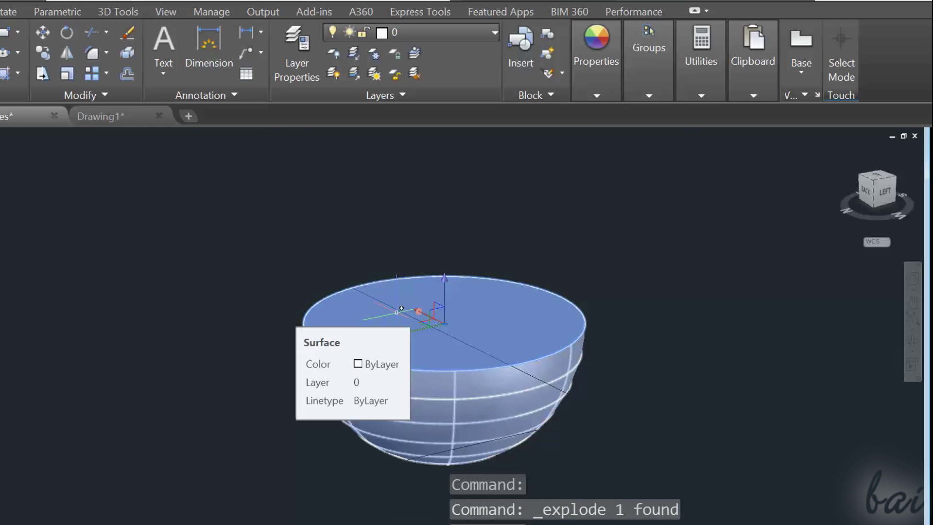
click(444, 322)
click(181, 383)
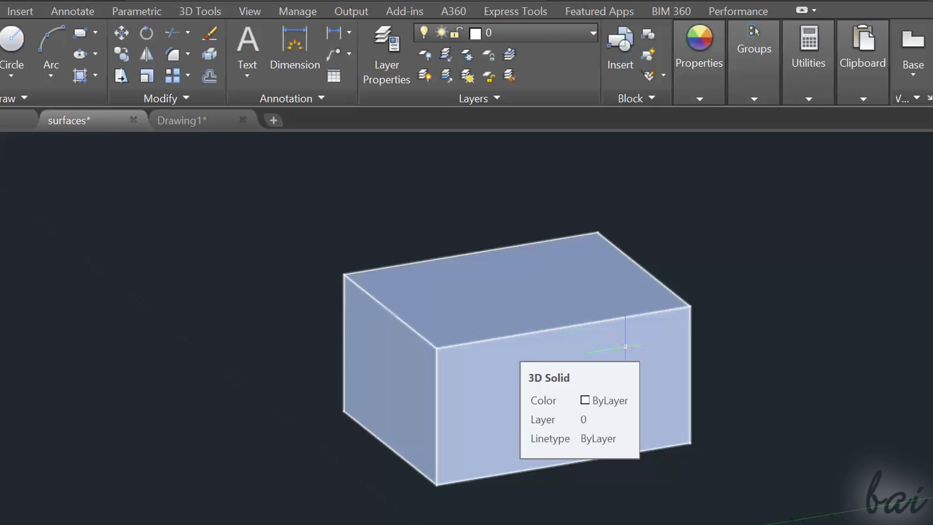
Explode the box solid into regions and explode all of those regions into individual edge lines.
click(624, 346)
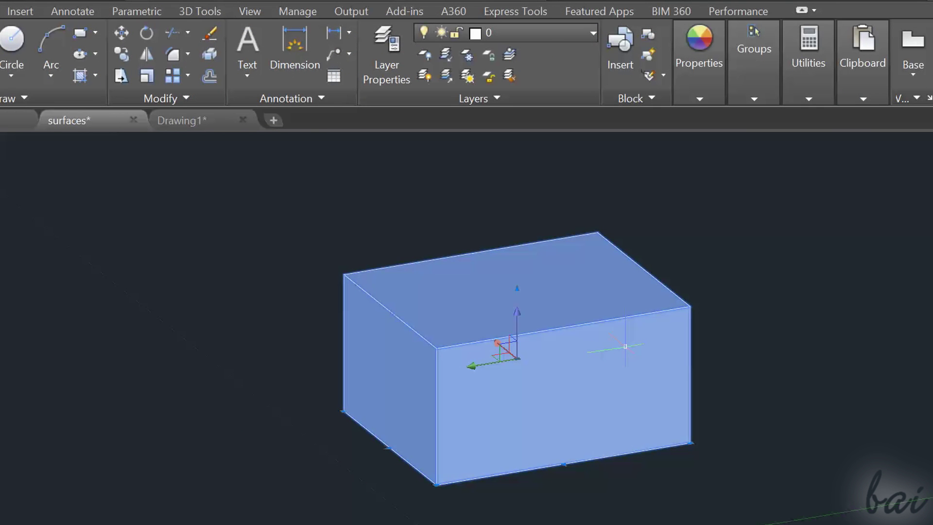
click(209, 56)
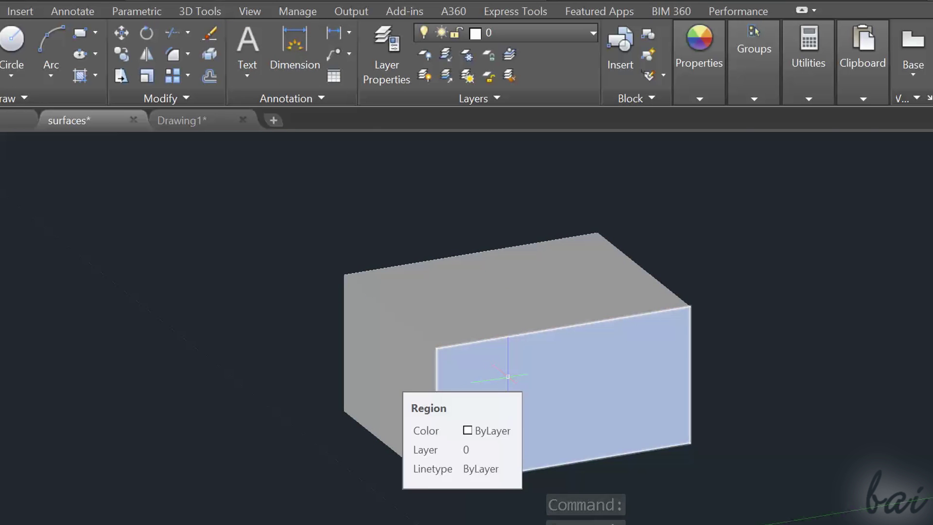
shift+middle_drag(620, 308, 630, 310)
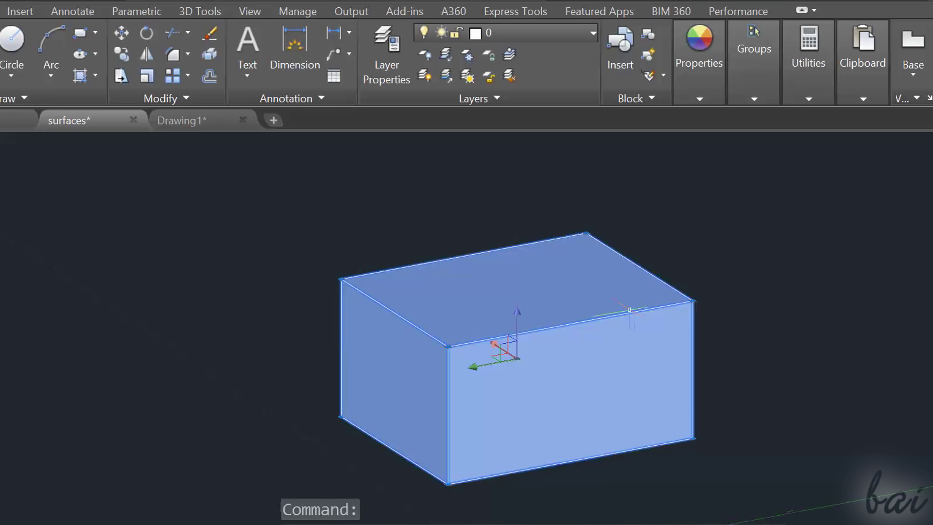
click(204, 55)
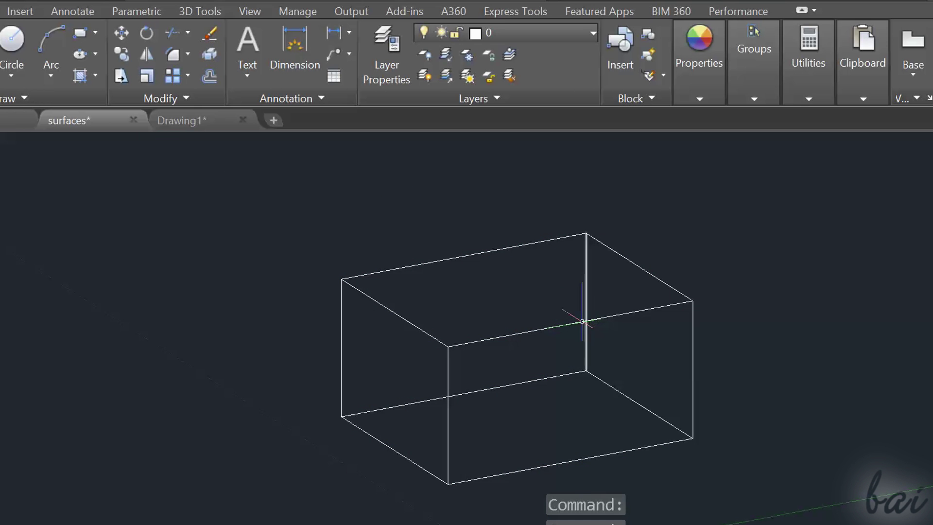
Create planar surfaces from the four edge lines of the box's top and the four edge lines of its front side.
click(641, 267)
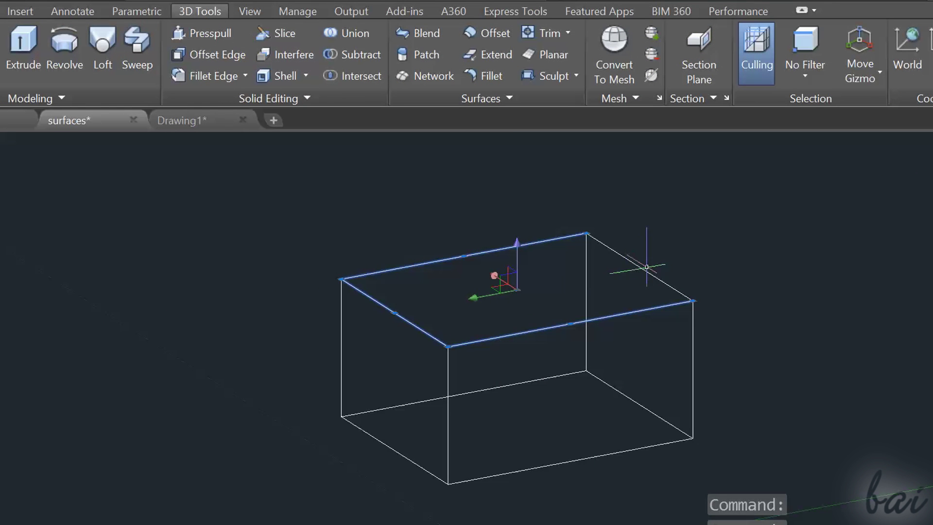
click(559, 58)
click(691, 358)
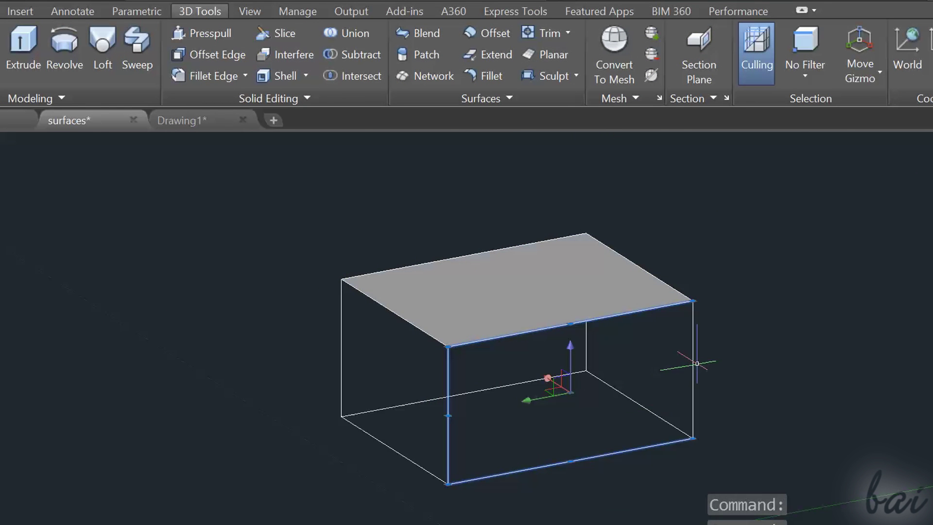
click(561, 58)
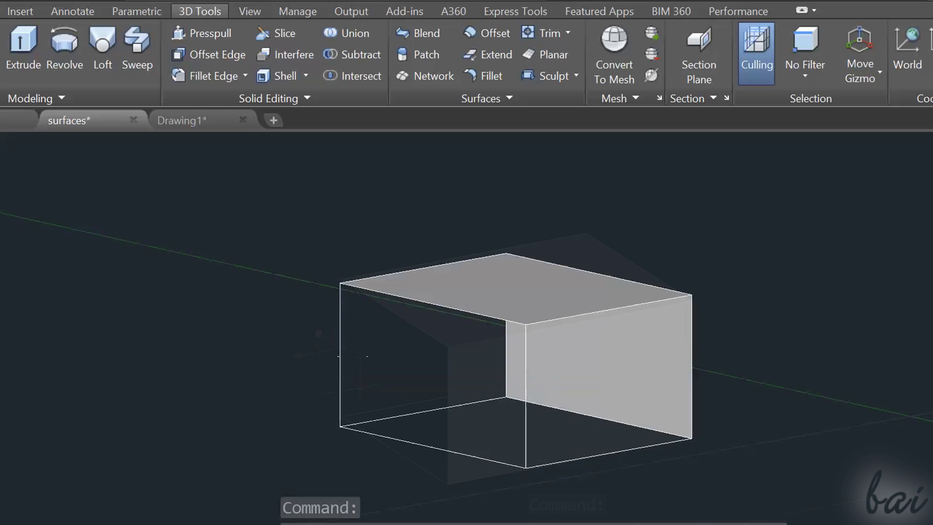
Add planar surfaces to the box frame's opposite side and its bottom, using the bounding edge lines.
click(341, 364)
click(403, 440)
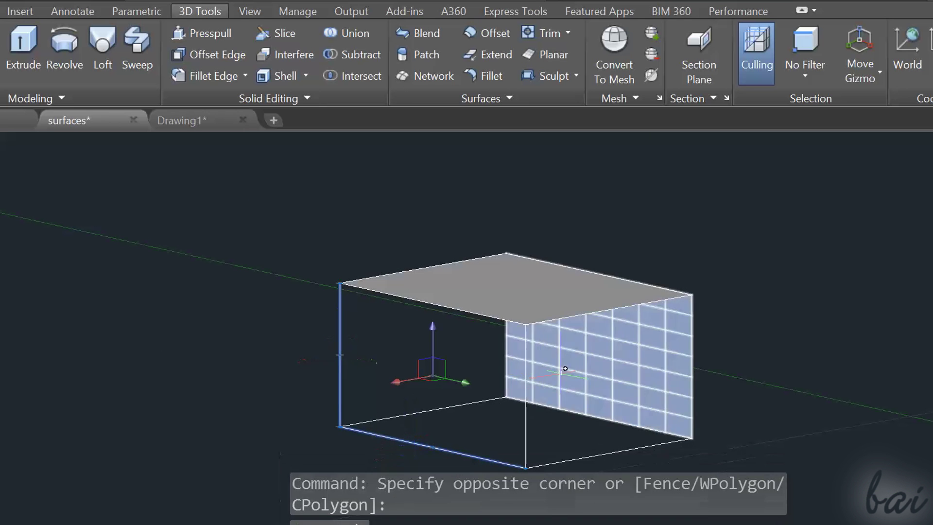
click(531, 359)
click(562, 60)
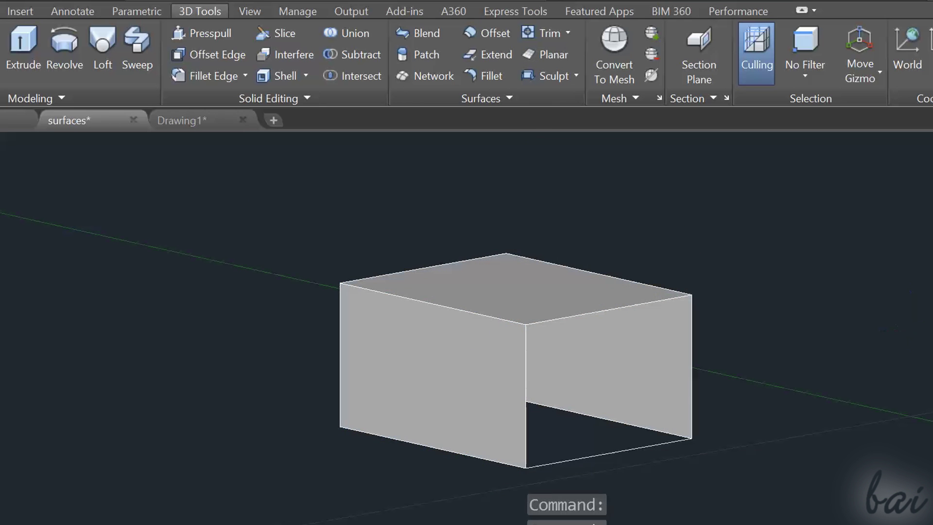
drag(746, 433, 457, 398)
mouse_move(457, 399)
mouse_down()
mouse_move(537, 275)
mouse_move(556, 285)
mouse_up()
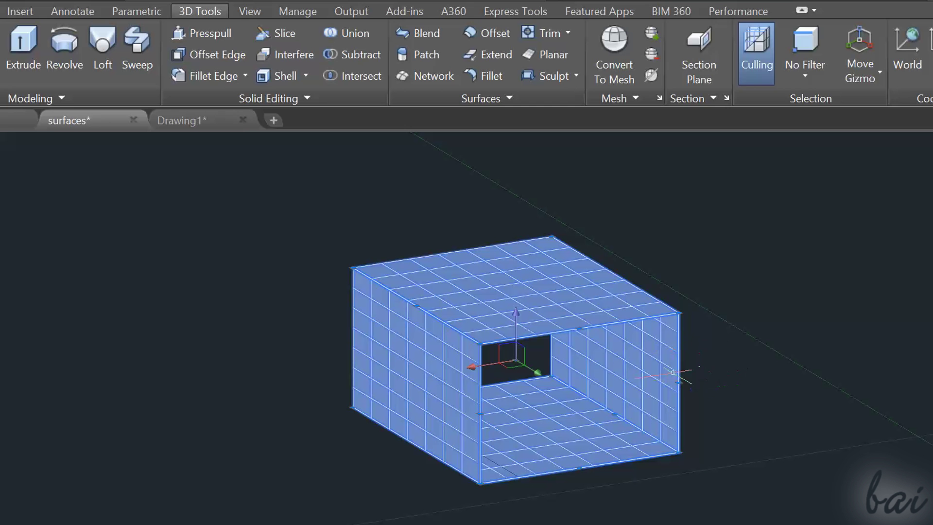
Group the box's top, bottom and two side planar surfaces into one object.
right_click(655, 374)
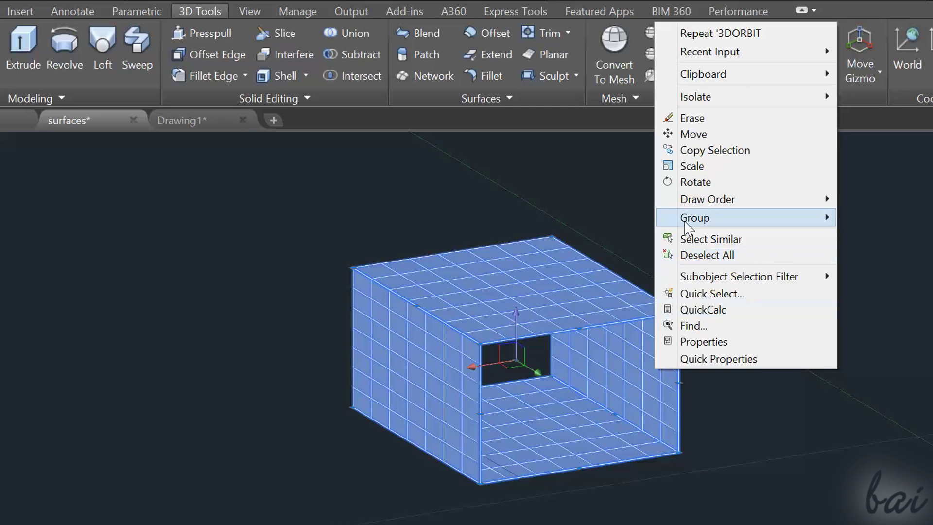
mouse_move(690, 217)
click(613, 214)
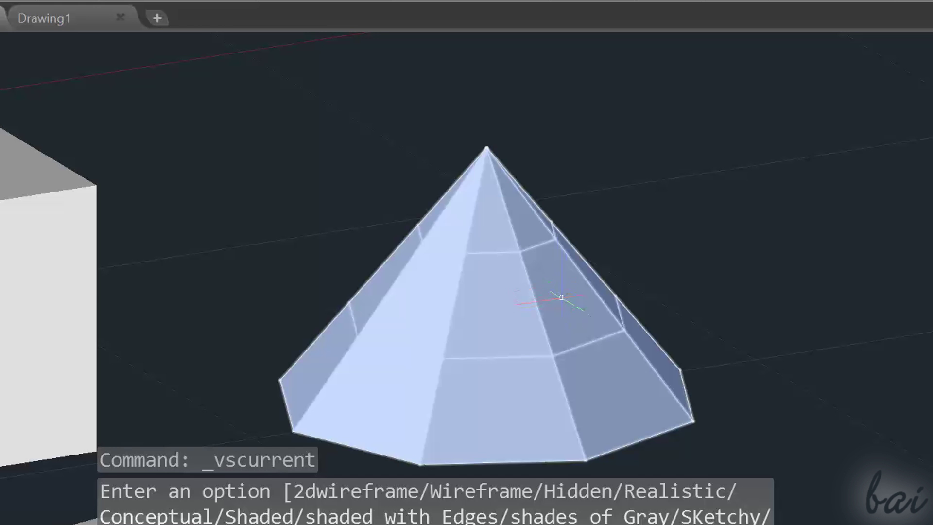
Try to stretch a middle side face of the cone mesh along the vertical axis.
key(ctrl)
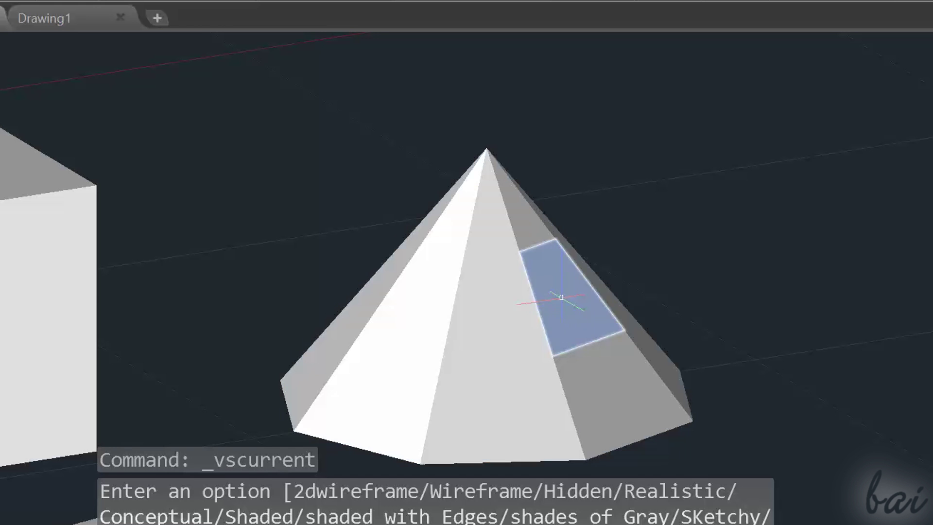
click(564, 292)
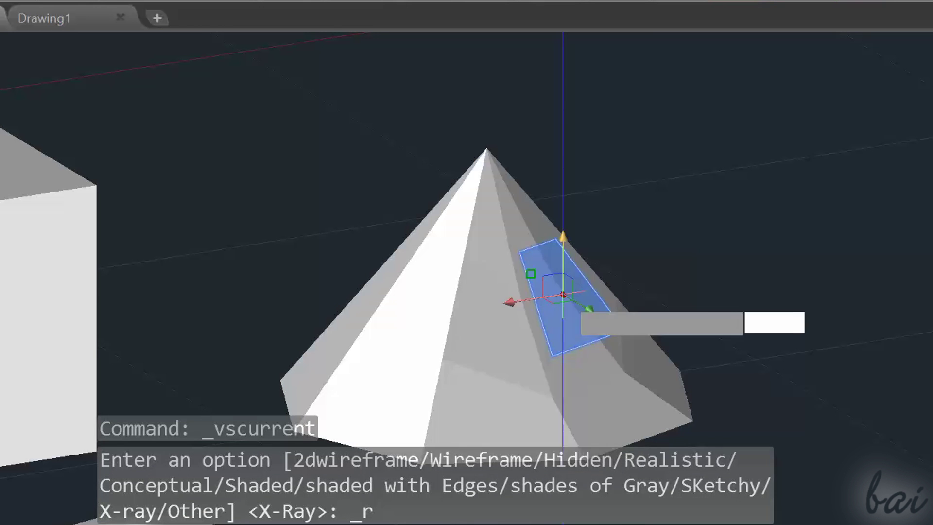
click(563, 295)
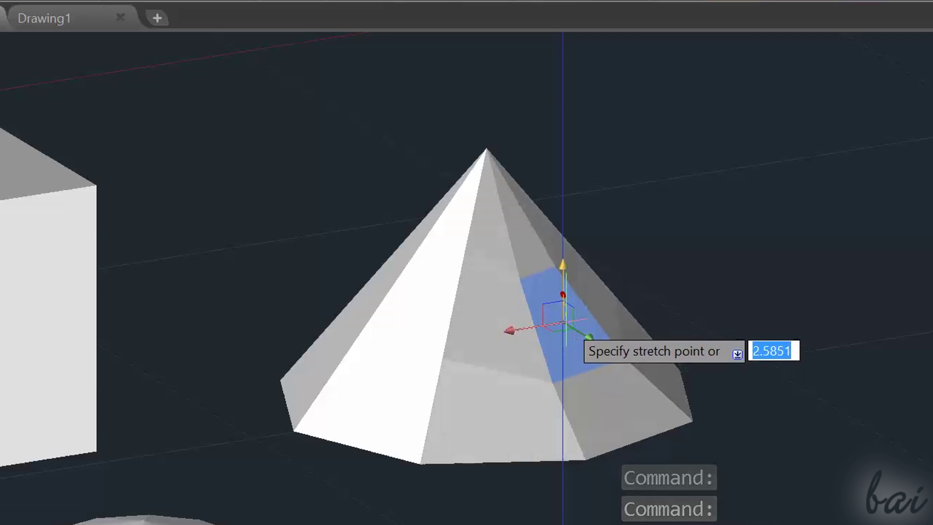
key(Escape)
click(563, 295)
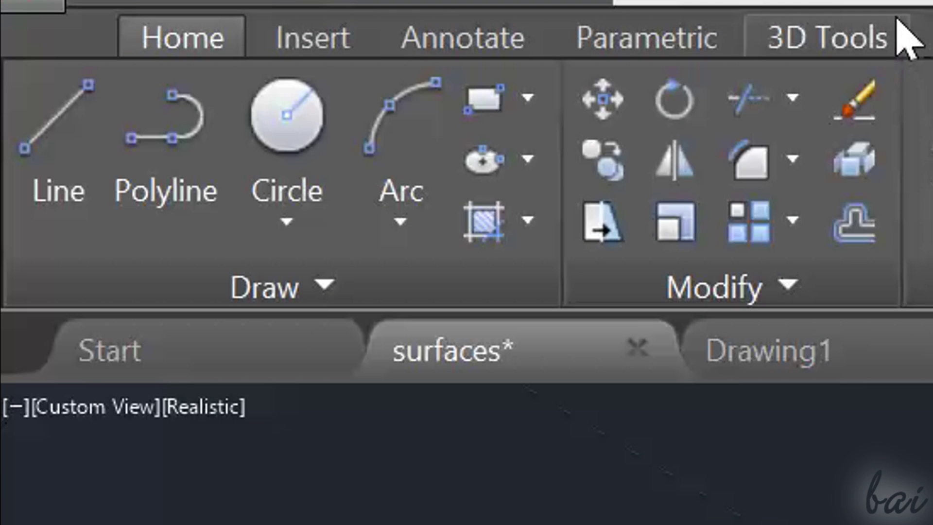
Create a mesh box with a base of about 44 by 42 units and set the visual style to X-Ray.
click(897, 25)
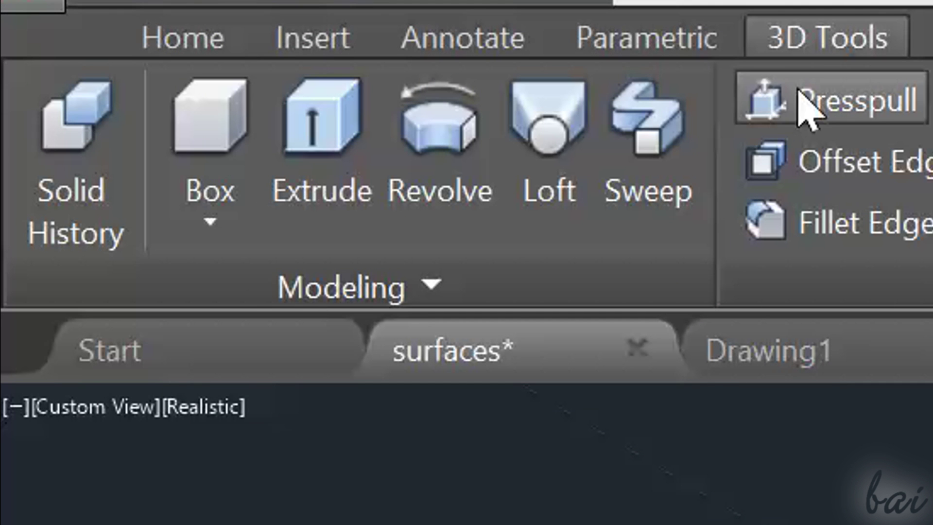
click(414, 291)
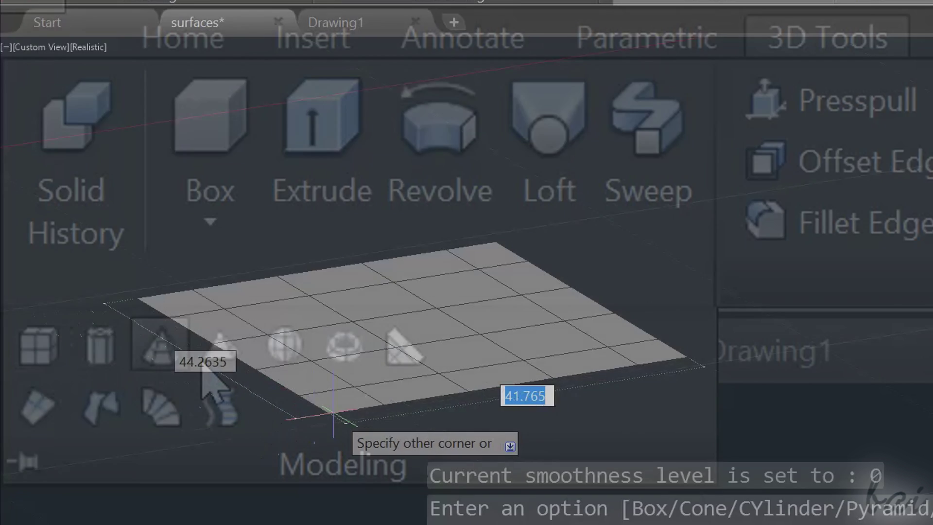
click(334, 395)
click(359, 188)
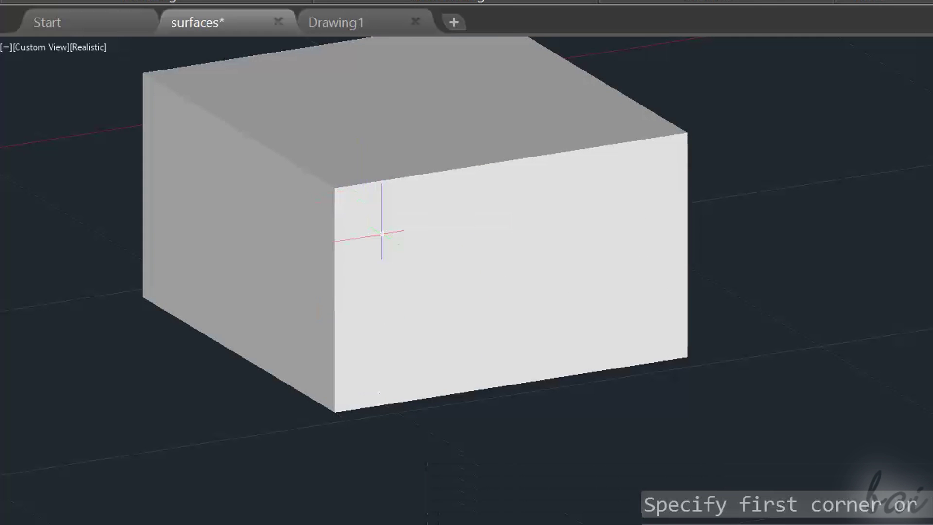
click(92, 46)
click(247, 304)
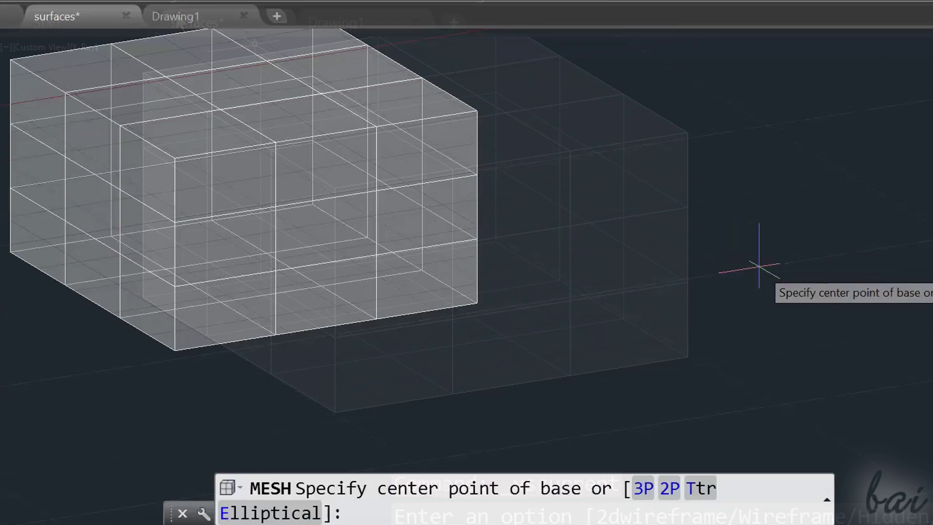
Create a mesh cone with a base radius of about 19 units beside the box, and add a mesh sphere.
click(758, 266)
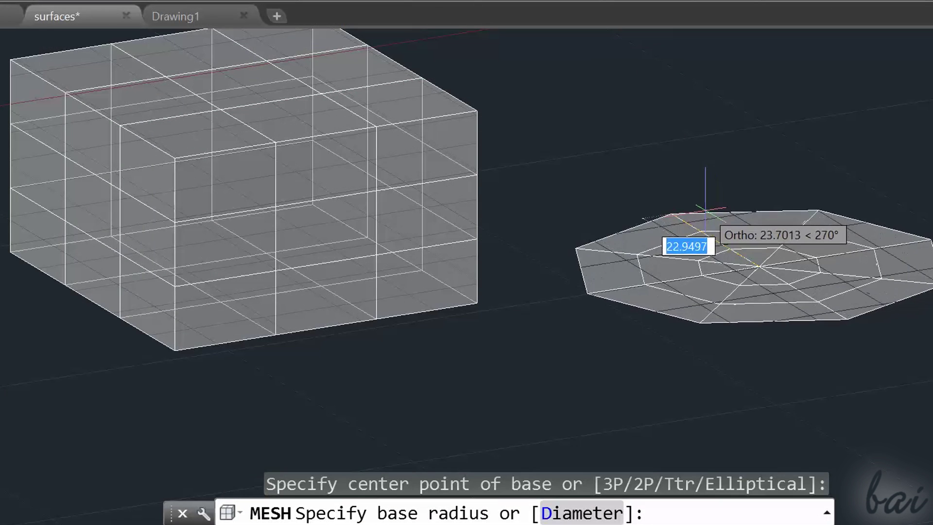
click(713, 215)
click(727, 92)
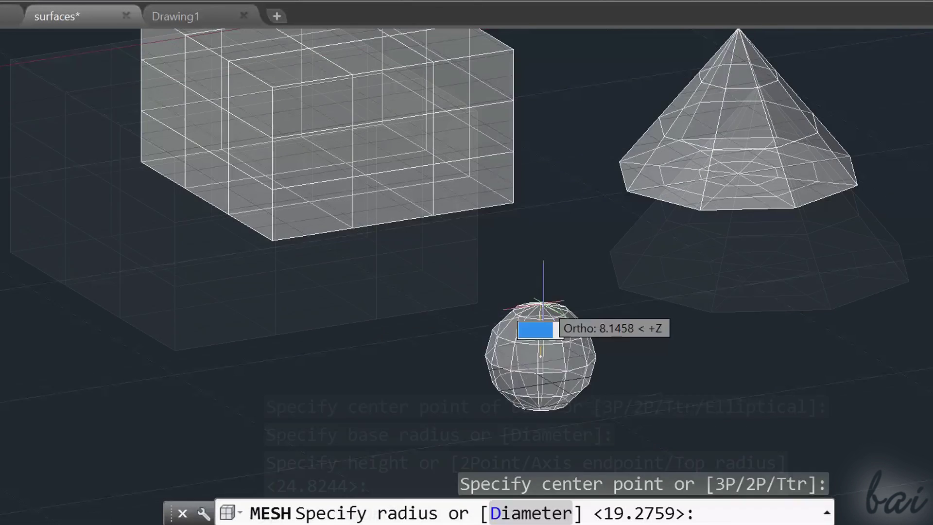
click(542, 241)
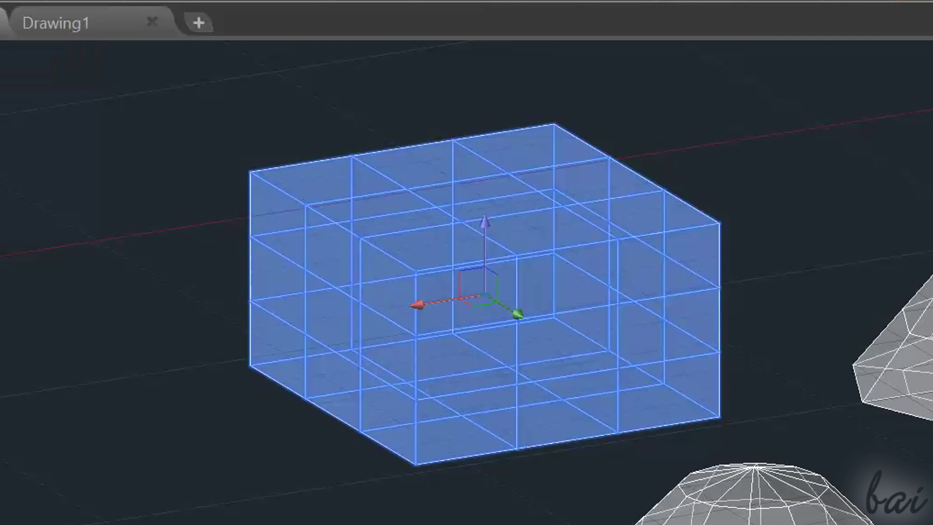
Examine the mesh box as a whole object and the individual faces of the mesh cone up to its apex.
key(Escape)
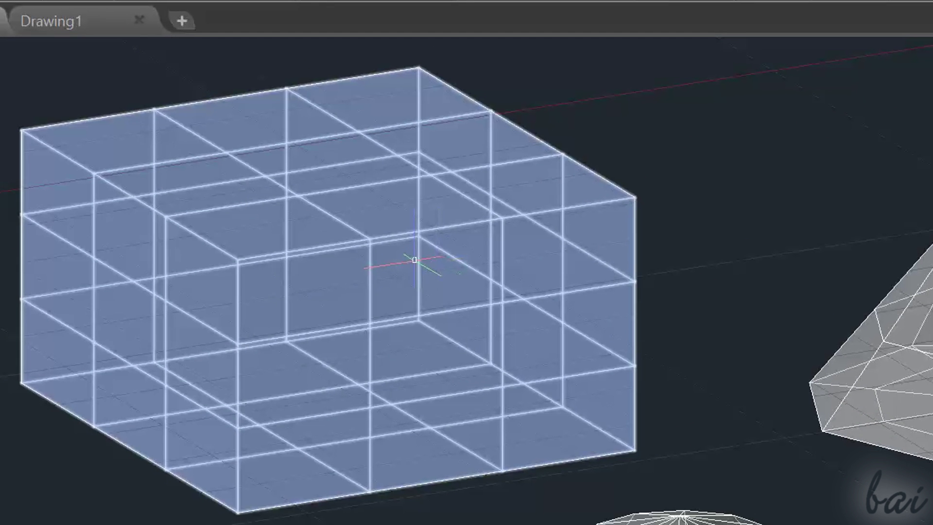
click(415, 260)
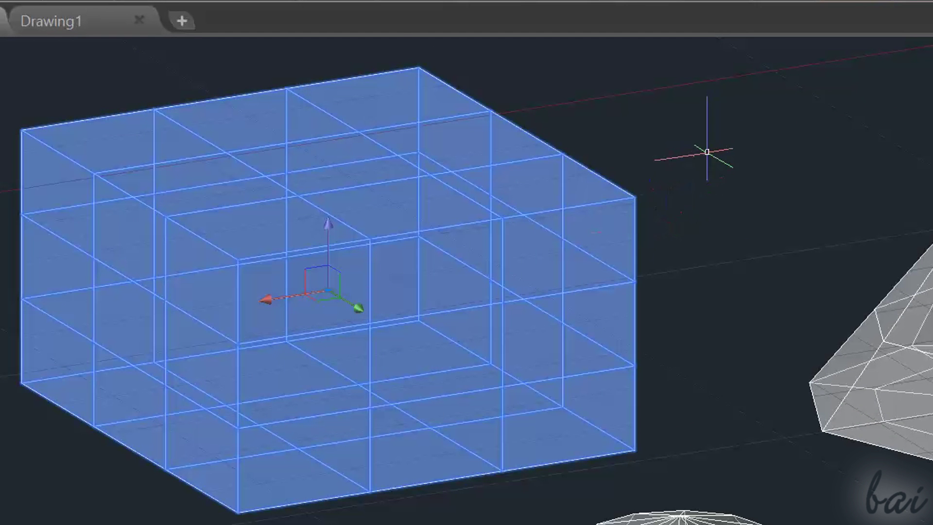
key(Escape)
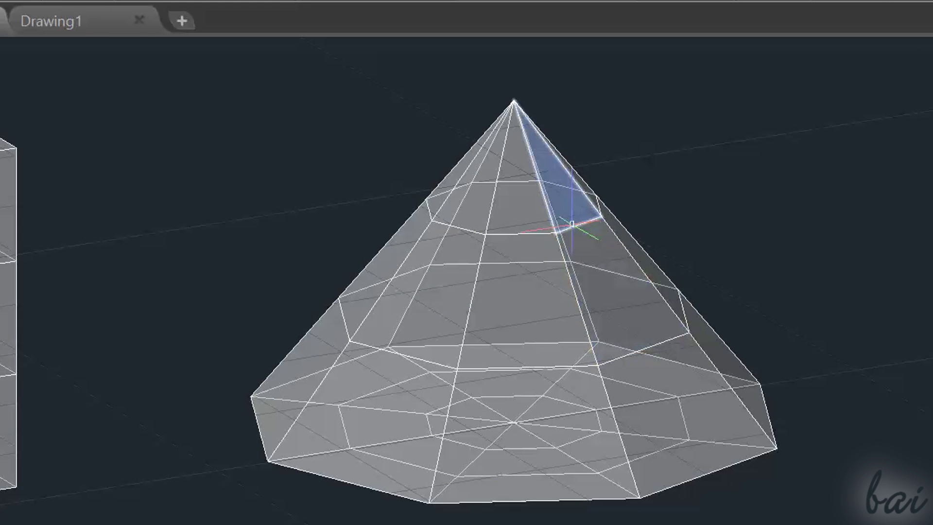
mouse_move(573, 226)
scroll(518, 94, up, 4)
middle_drag(518, 94, 478, 151)
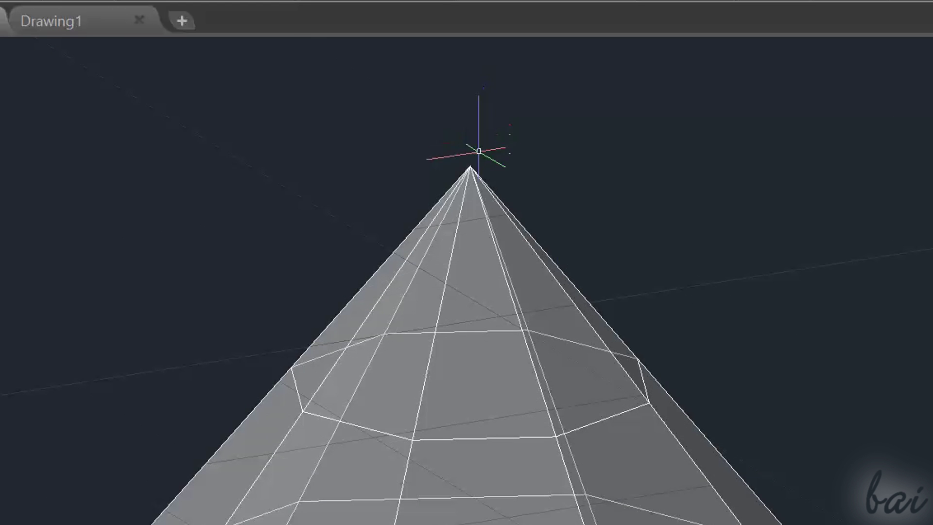
mouse_move(469, 167)
scroll(469, 167, down, 5)
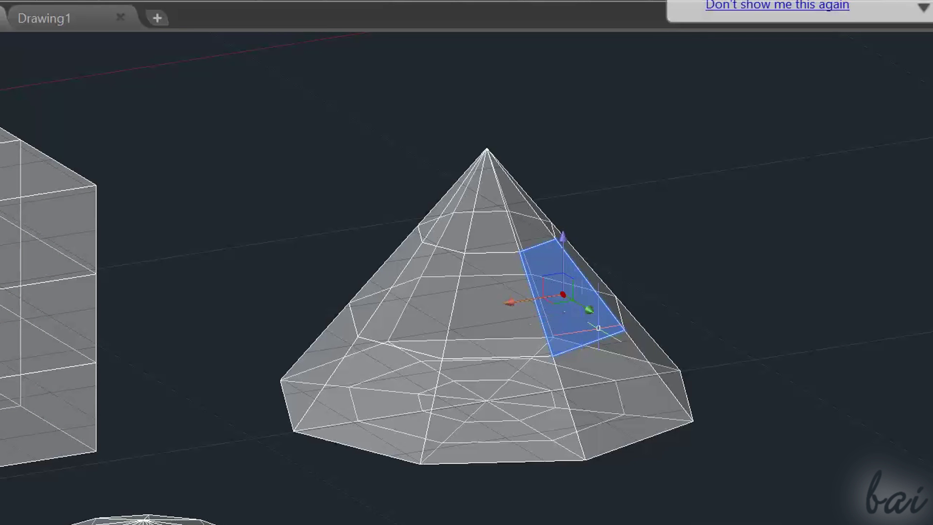
Try to stretch the selected side face of the mesh cone along the Y and X axes and freely with Ortho off.
click(589, 310)
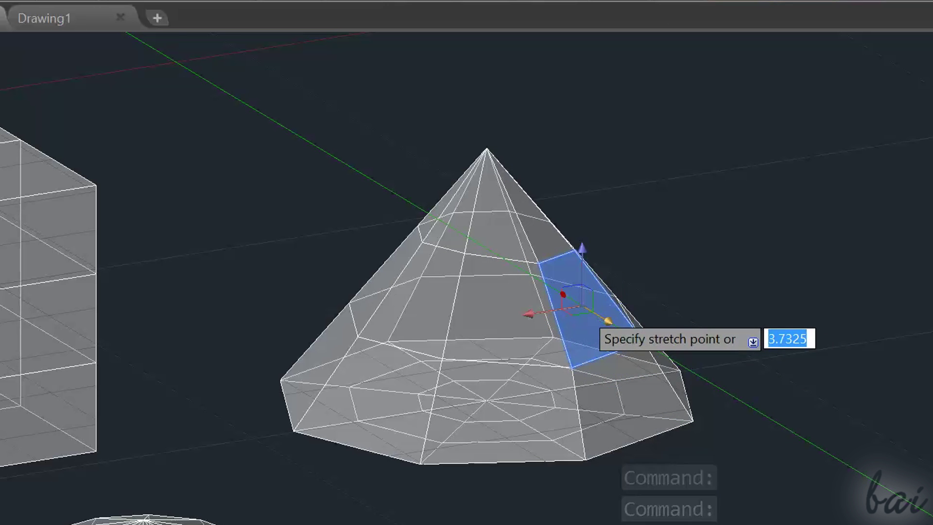
click(581, 308)
click(550, 311)
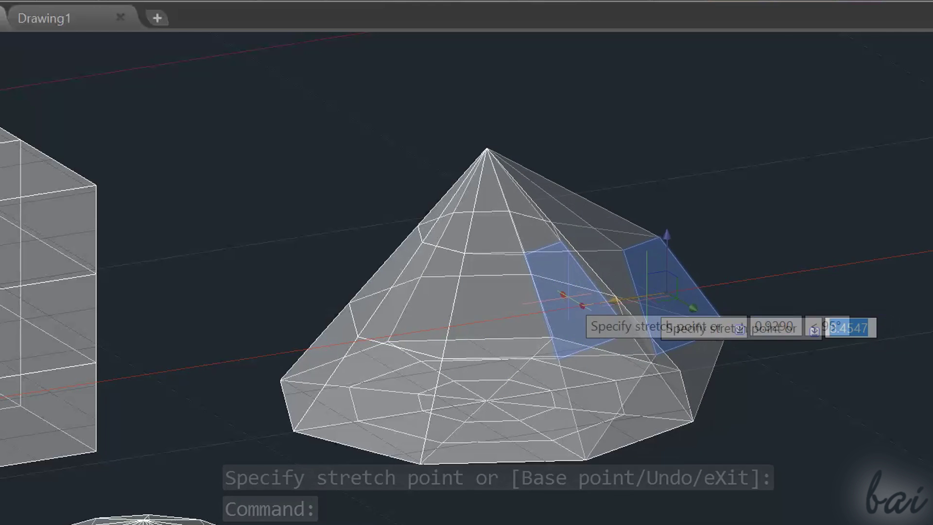
key(F8)
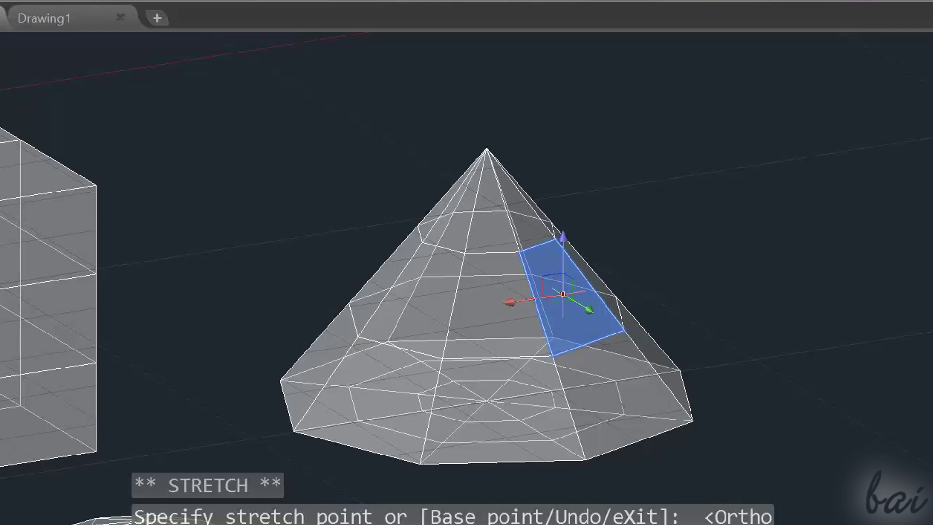
click(563, 294)
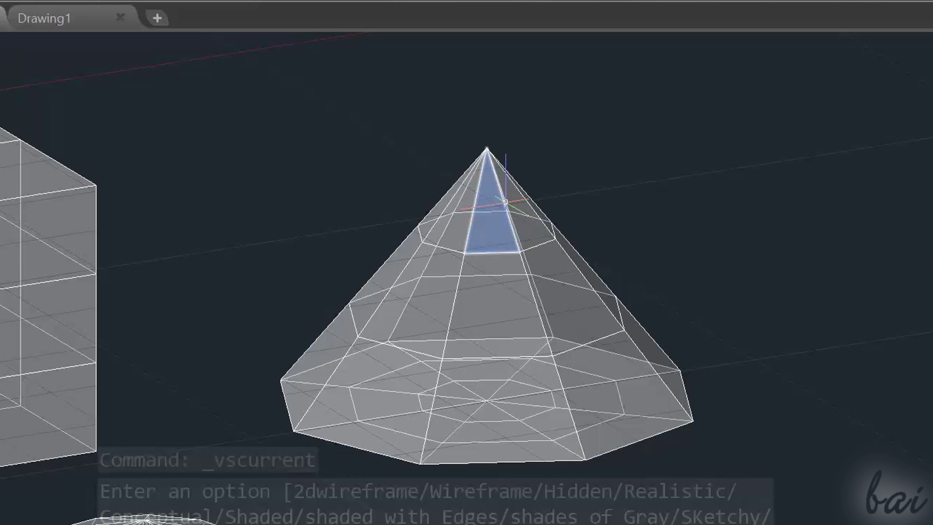
Select the upper faces of the mesh cone and push them straight down about 12 units into the body.
mouse_move(529, 188)
mouse_down()
mouse_move(489, 183)
mouse_move(518, 175)
mouse_up()
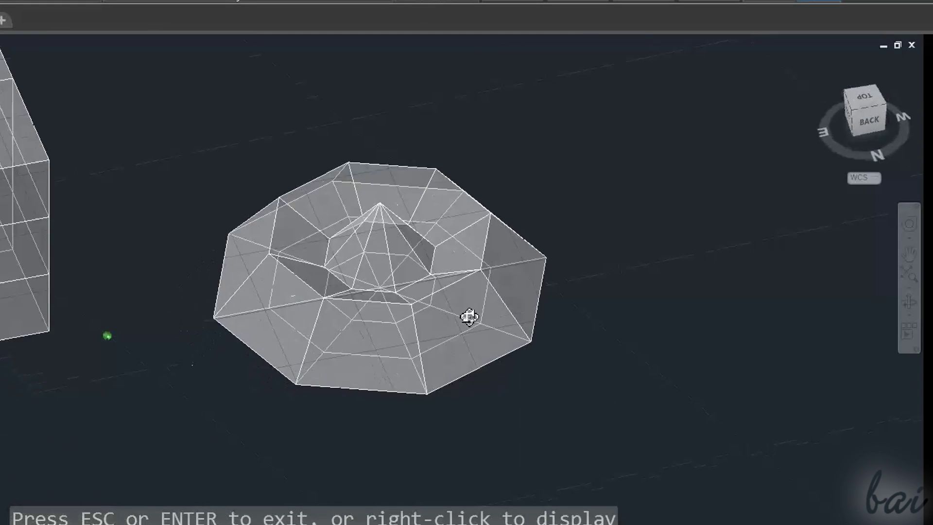
drag(469, 317, 606, 389)
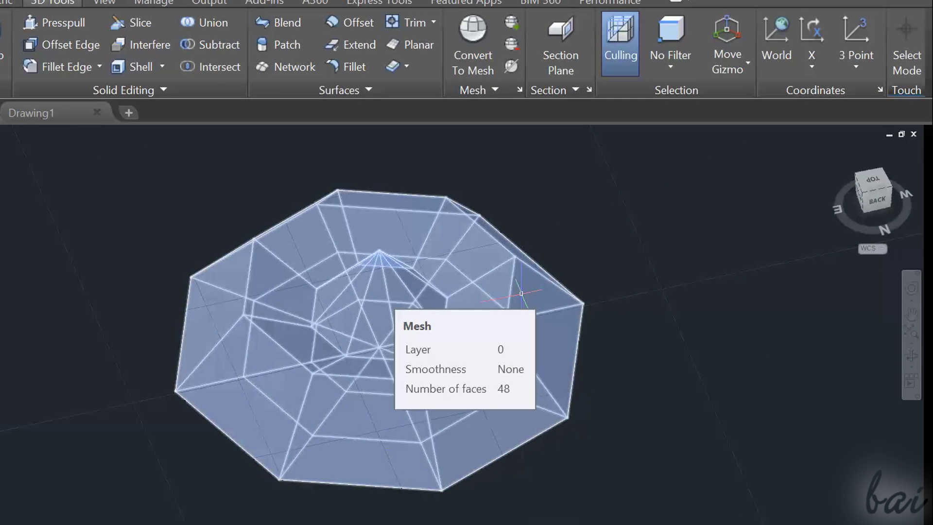
click(499, 271)
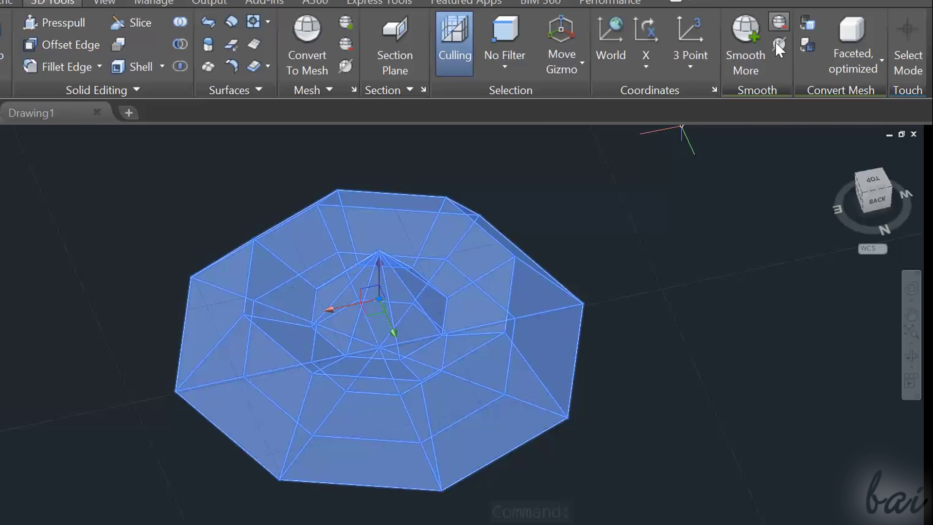
key(Escape)
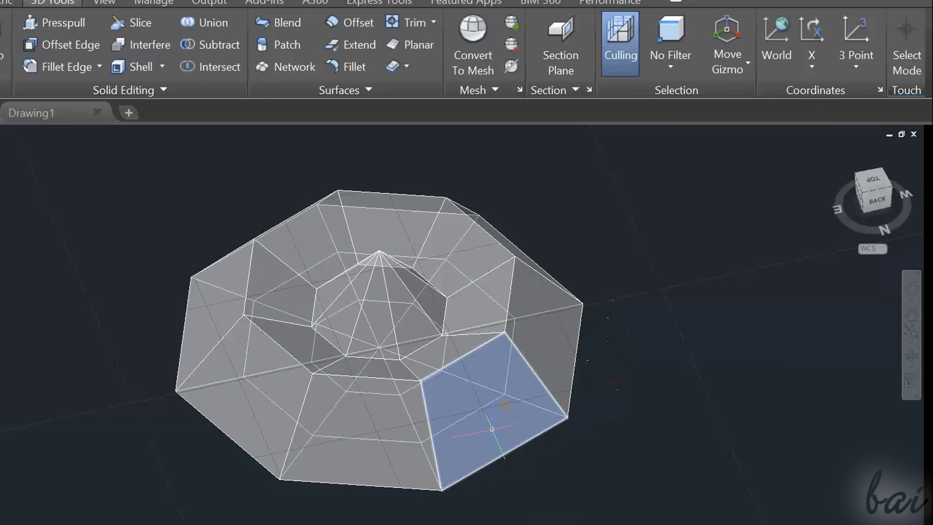
Split one outer side face of the reshaped cone mesh diagonally between two opposite corners.
click(491, 431)
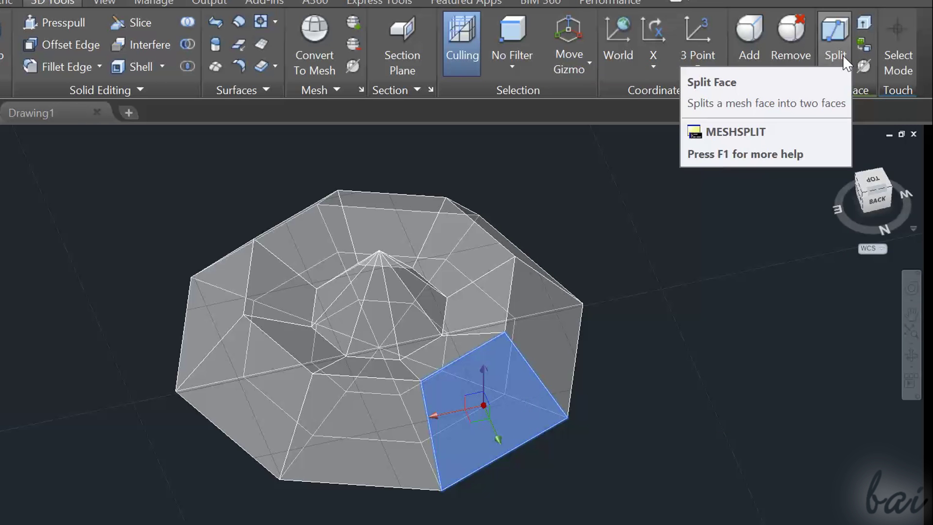
click(843, 54)
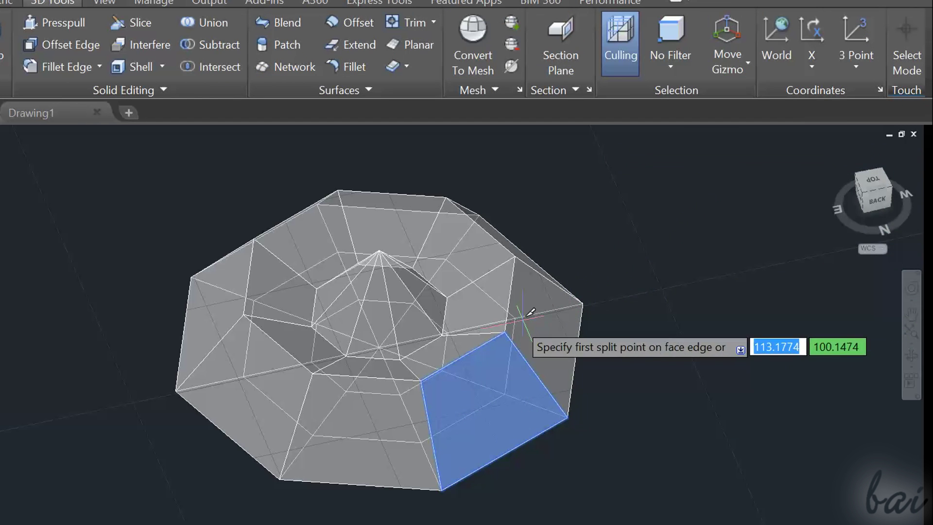
click(503, 331)
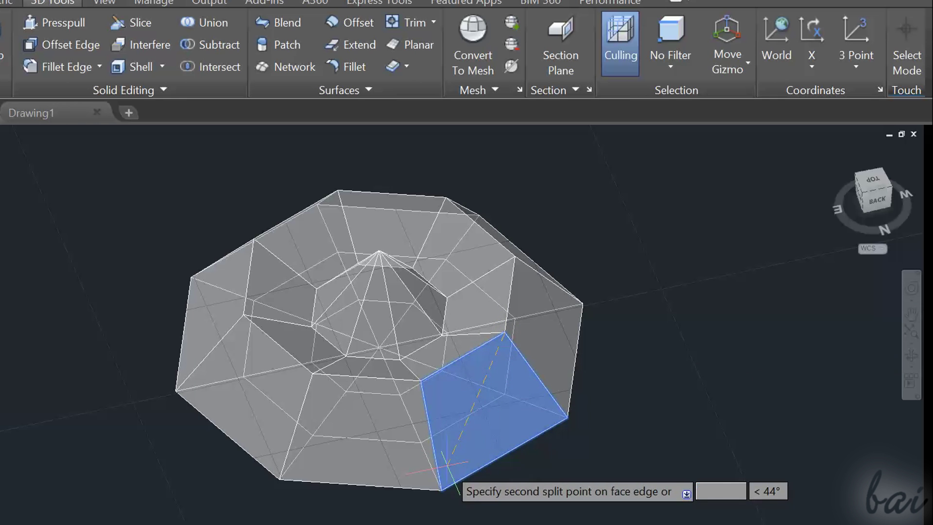
click(440, 489)
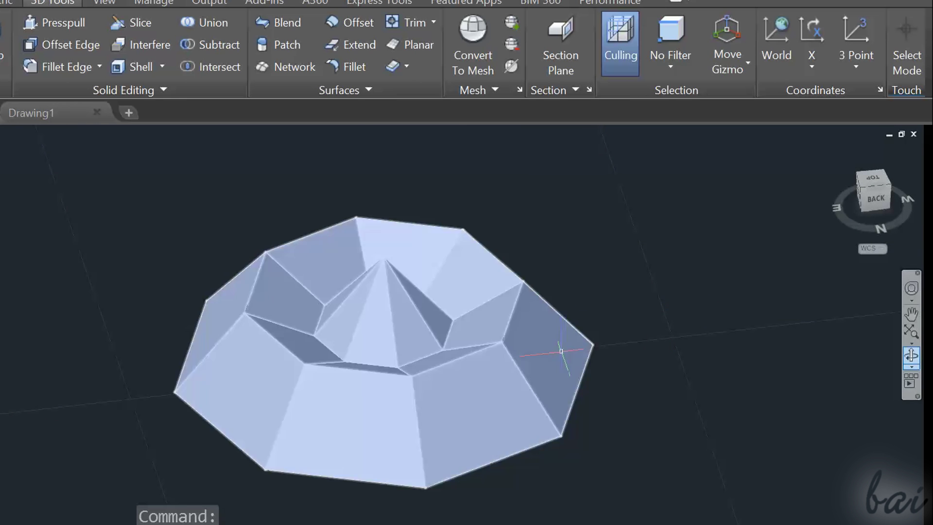
Select the whole reshaped cone mesh and raise its smoothness level repeatedly with Smooth More.
click(558, 350)
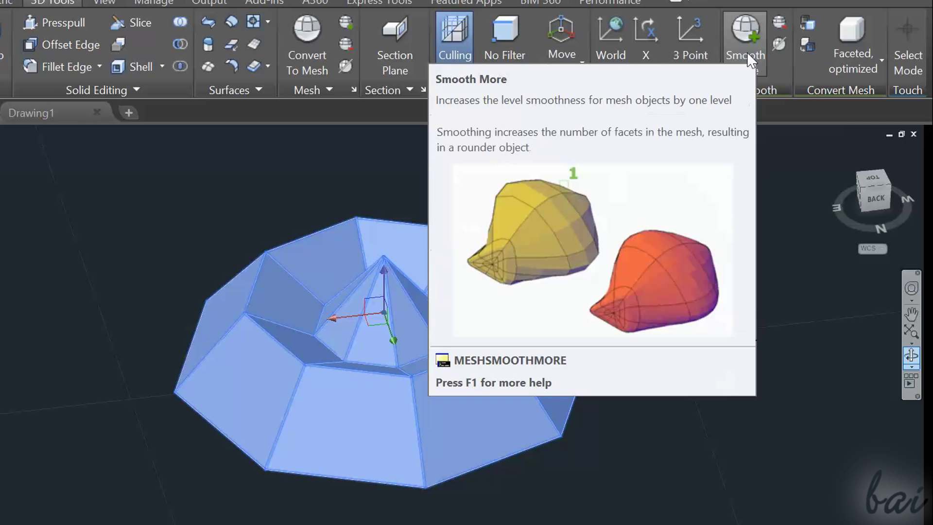
click(749, 56)
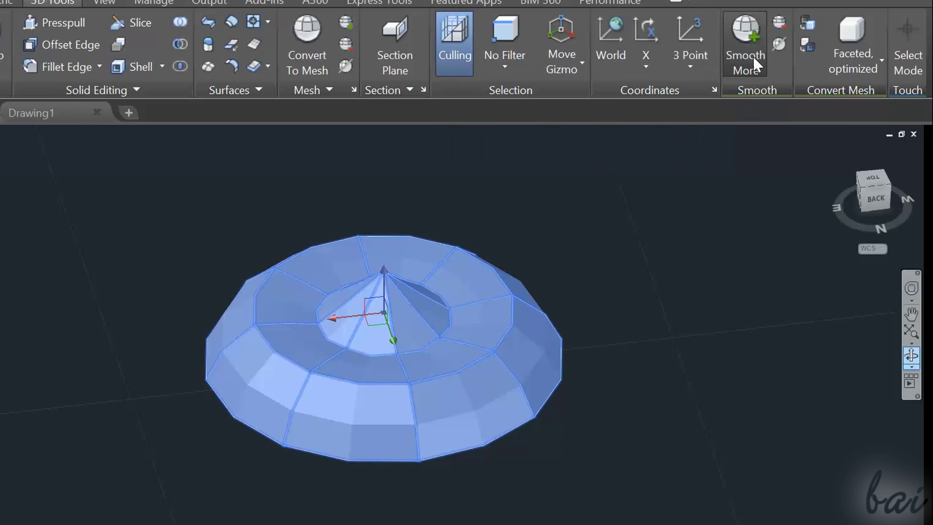
click(753, 57)
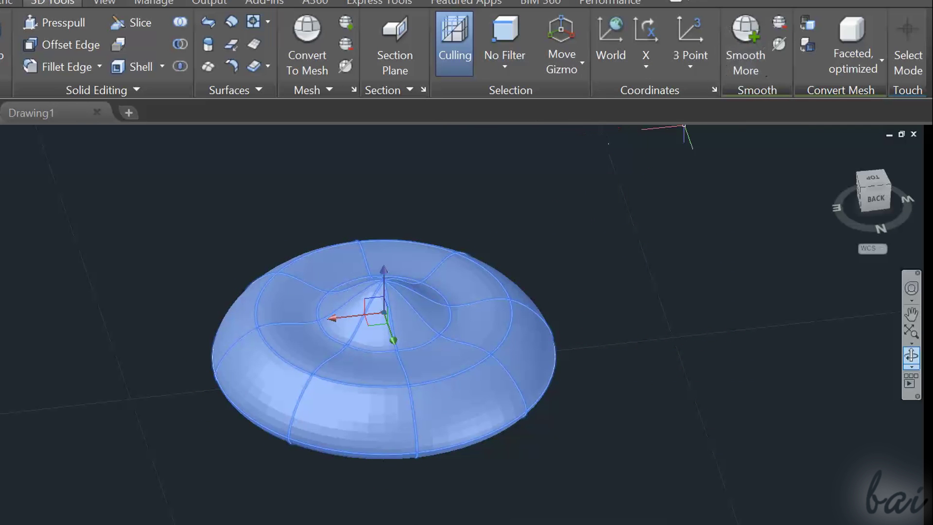
click(740, 20)
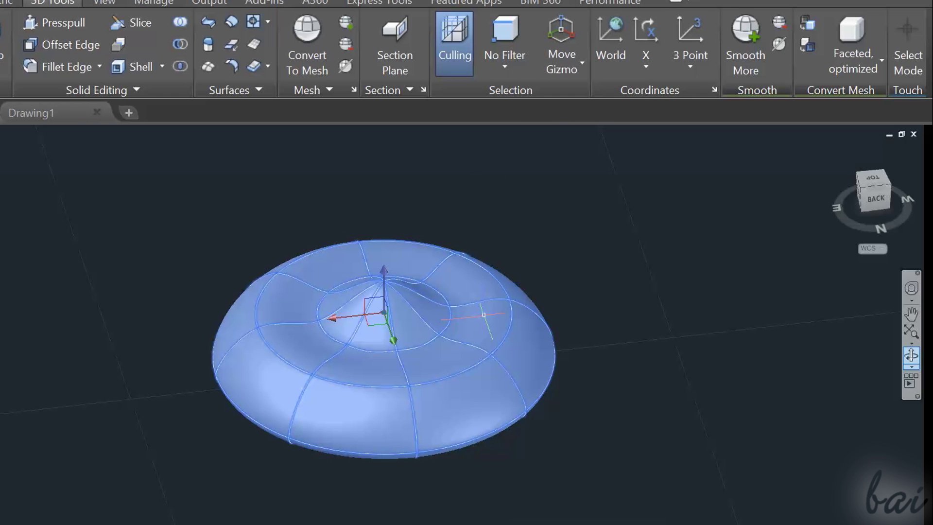
Undo the smoothing of the cone mesh and redo two levels of it.
mouse_move(484, 315)
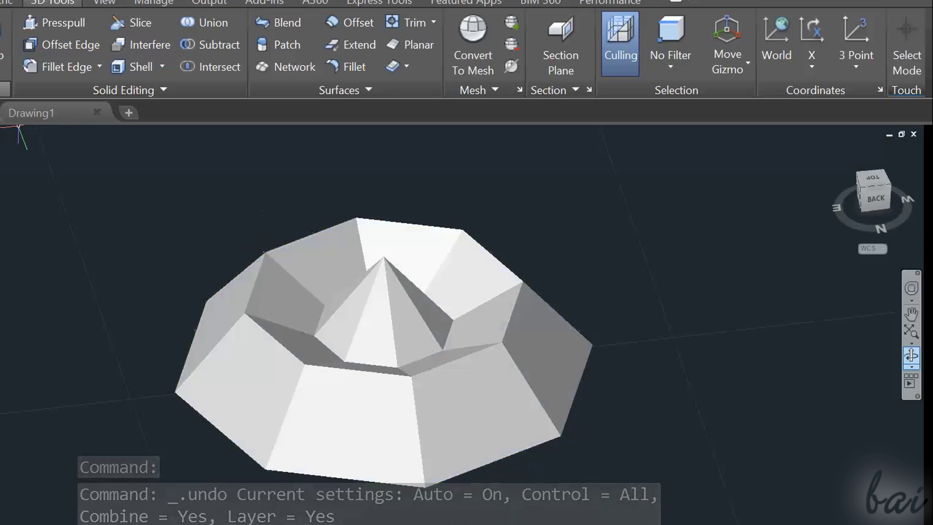
key(ctrl+y)
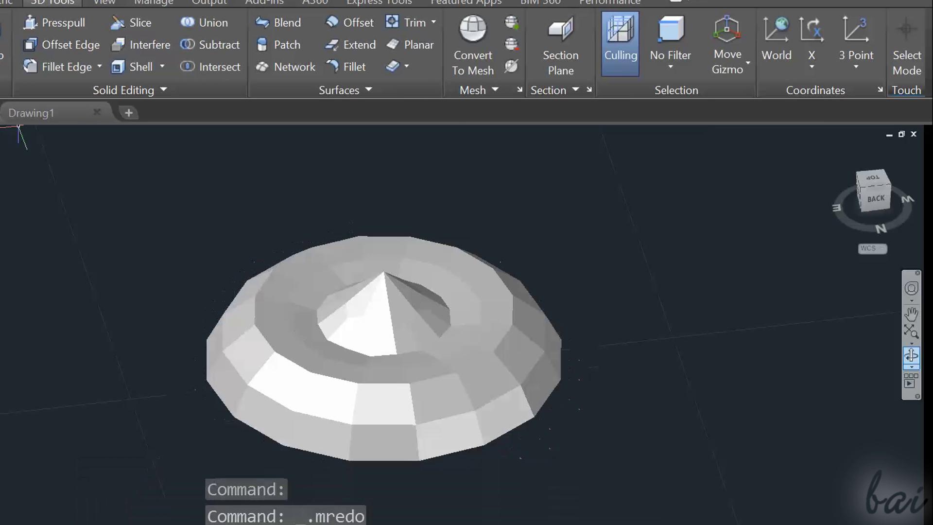
key(ctrl+y)
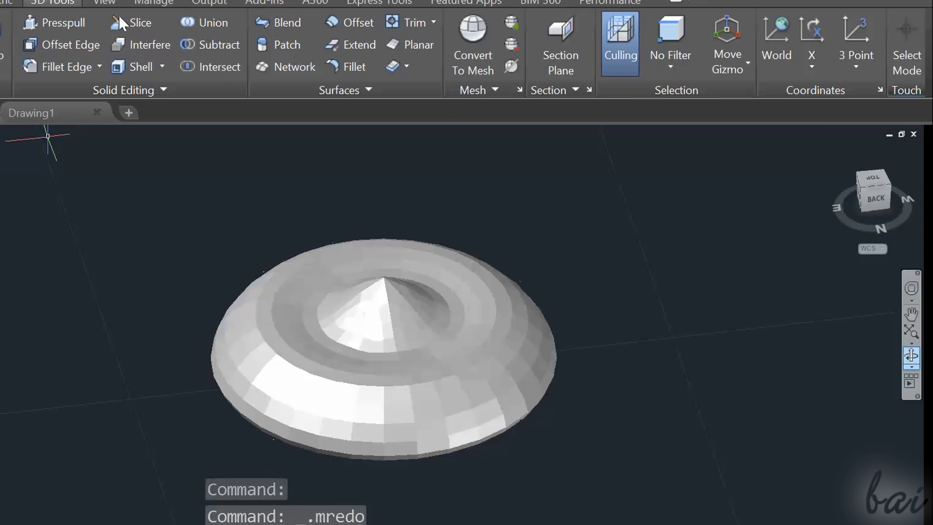
Redo two more smoothing levels of the reshaped cone mesh and lower its smoothness repeatedly with Smooth Less.
key(ctrl+y)
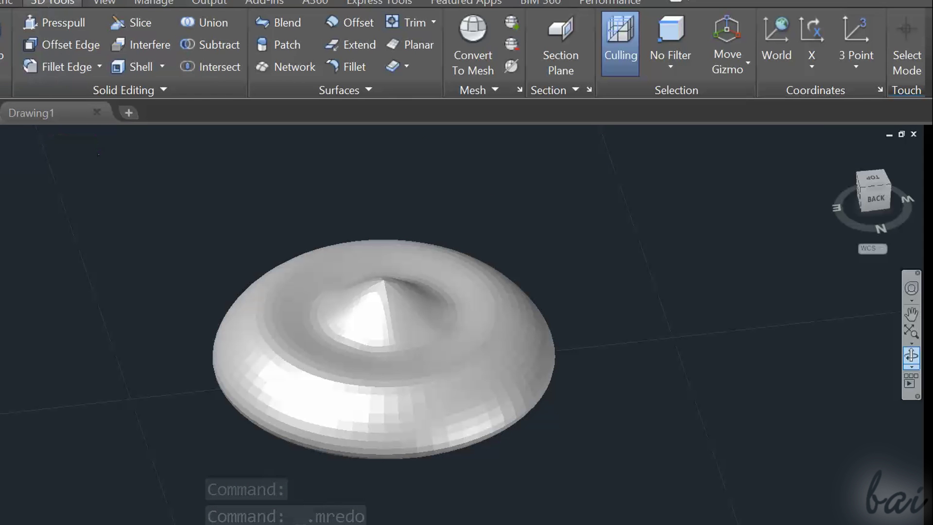
key(ctrl+y)
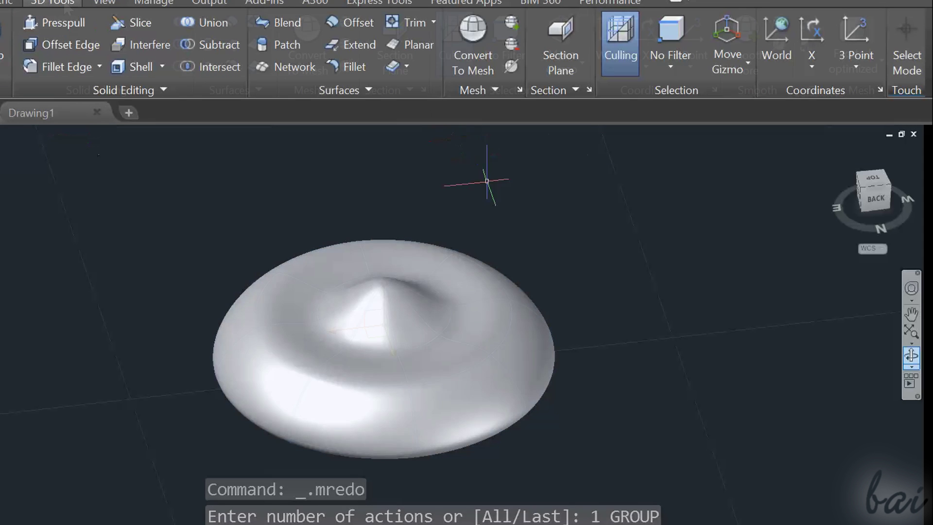
click(488, 275)
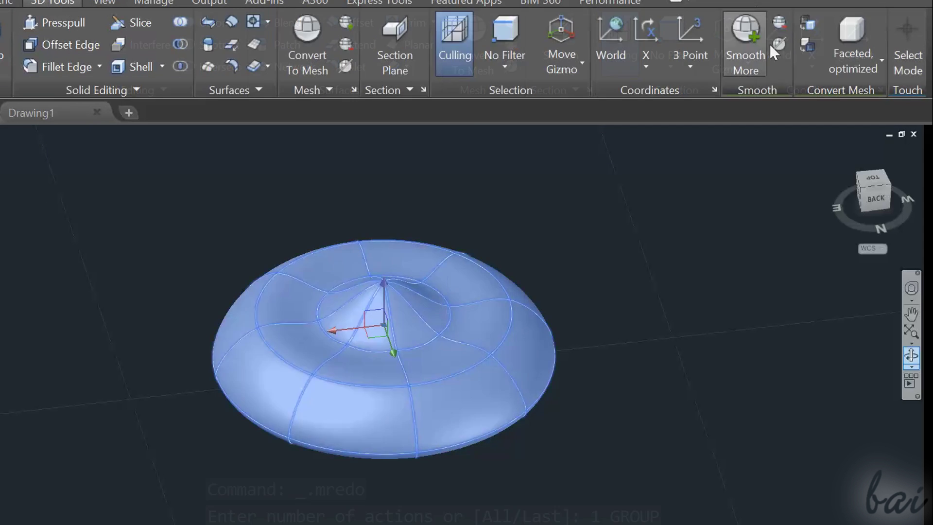
click(782, 22)
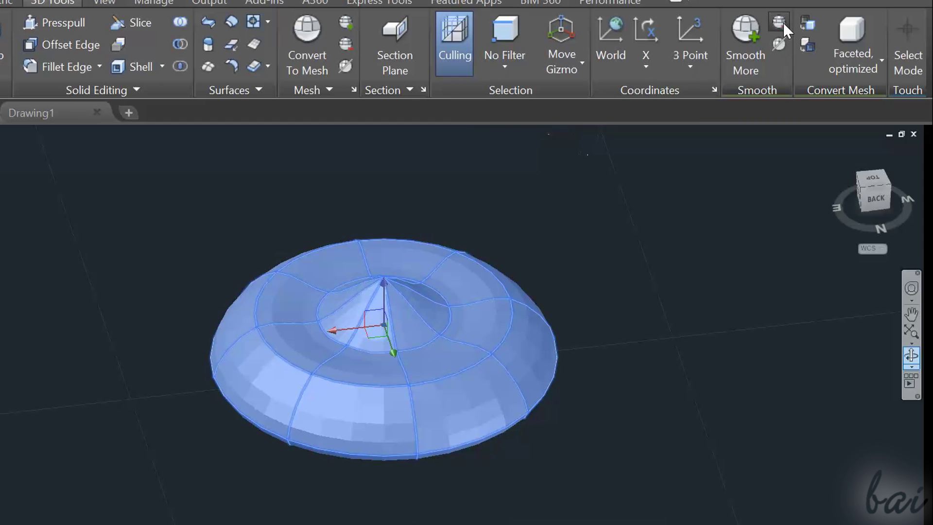
click(783, 22)
click(783, 23)
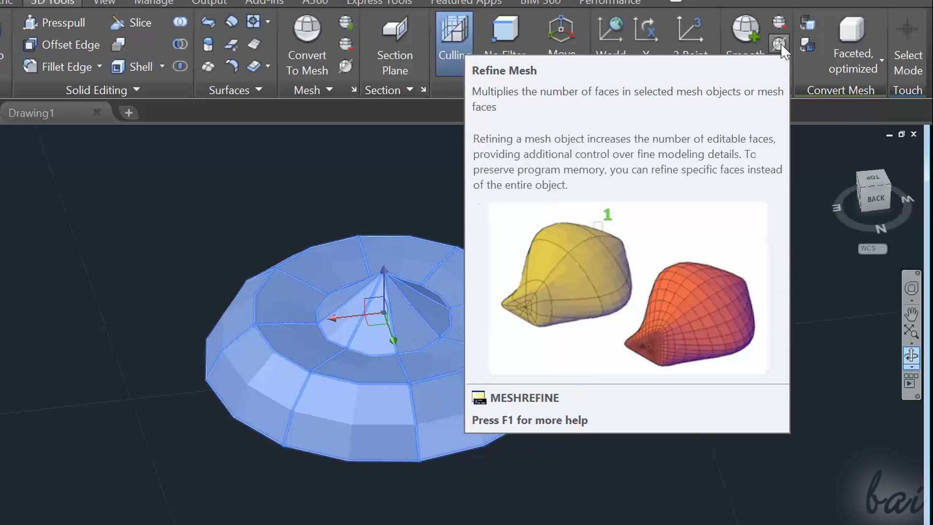
Try Refine Mesh on the reshaped cone mesh at two different smoothness levels, undoing the change each time.
click(779, 43)
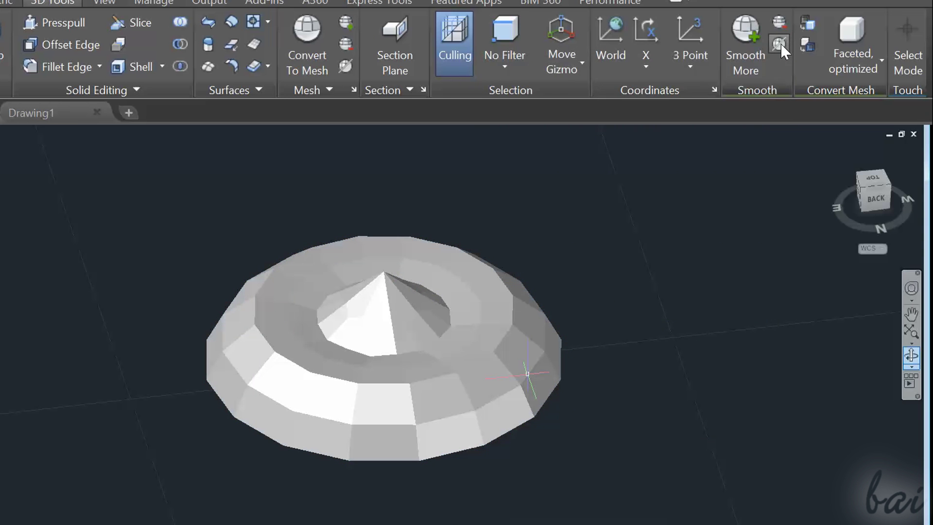
key(ctrl+z)
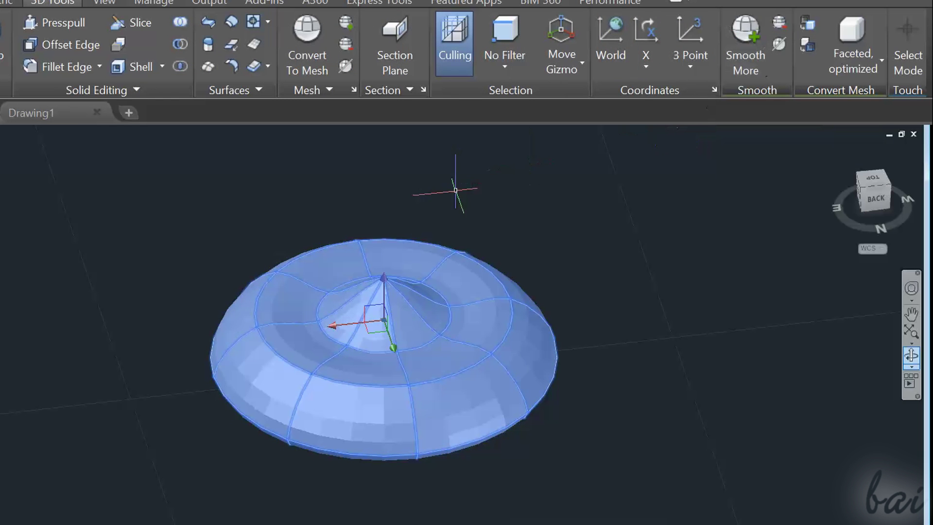
click(779, 43)
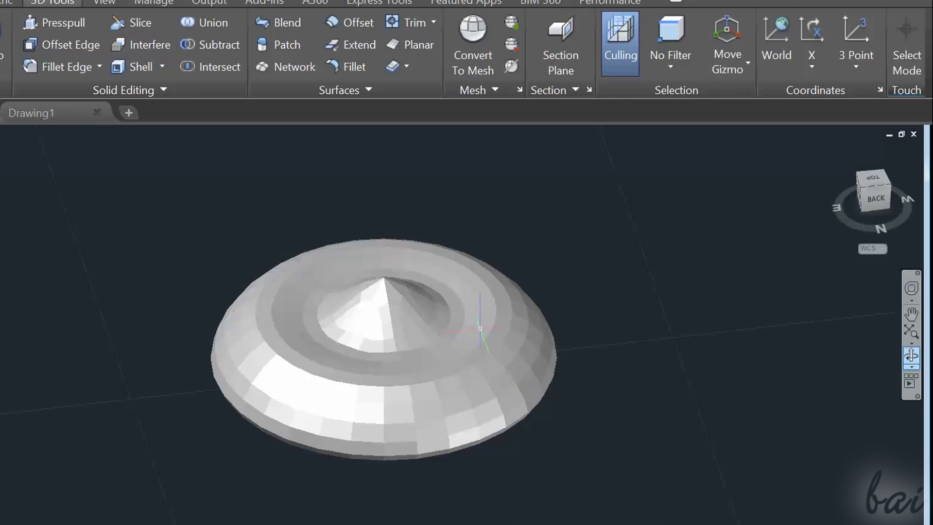
click(481, 327)
key(ctrl+z)
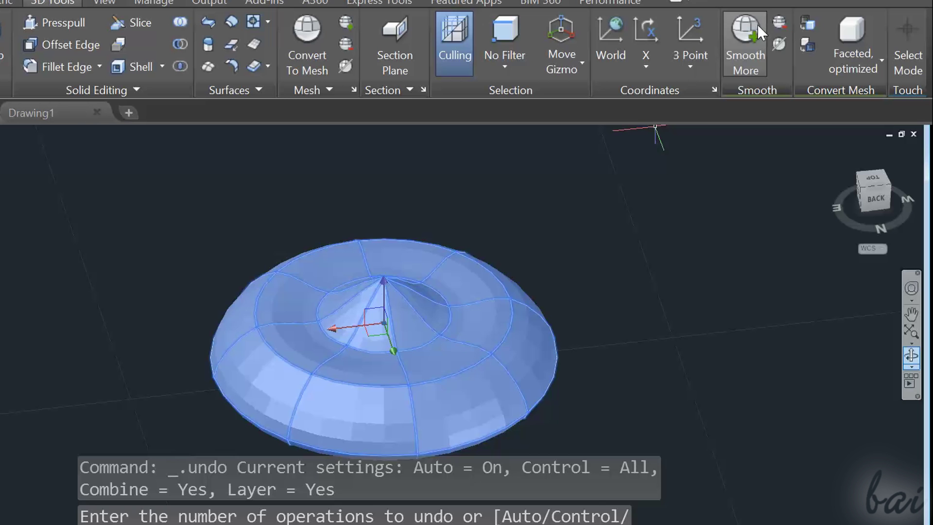
Raise the smoothness of the reshaped cone mesh two levels with Smooth More and deselect it.
click(756, 27)
click(755, 29)
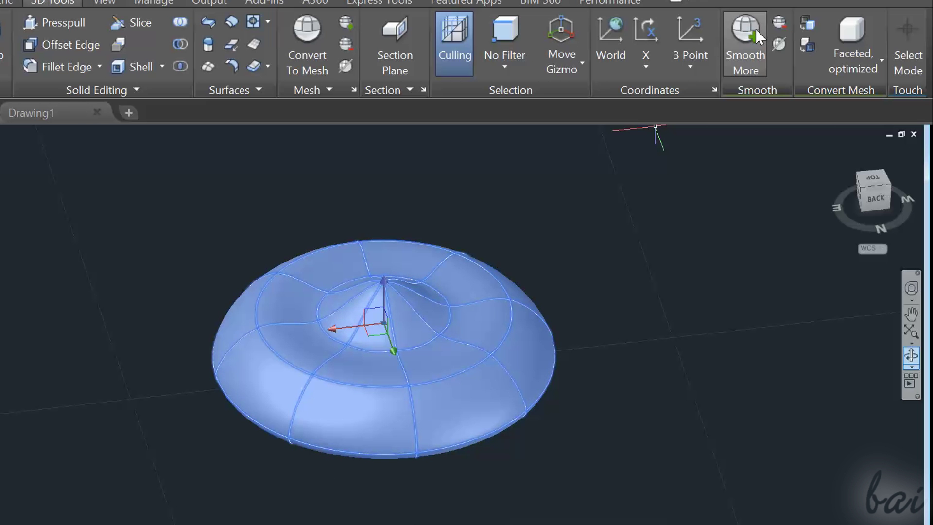
key(Escape)
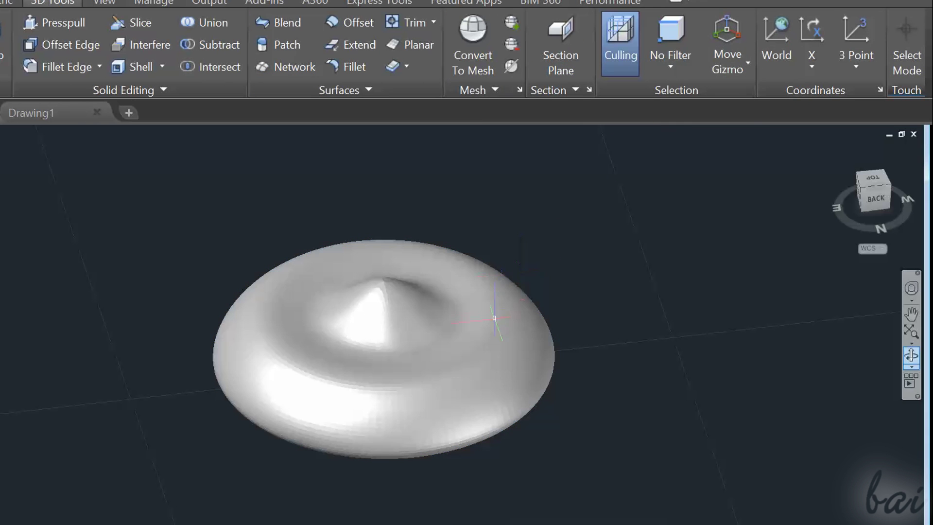
Refine the smoothed cone mesh into more editable faces and apply Smooth Less to the refined mesh.
click(494, 319)
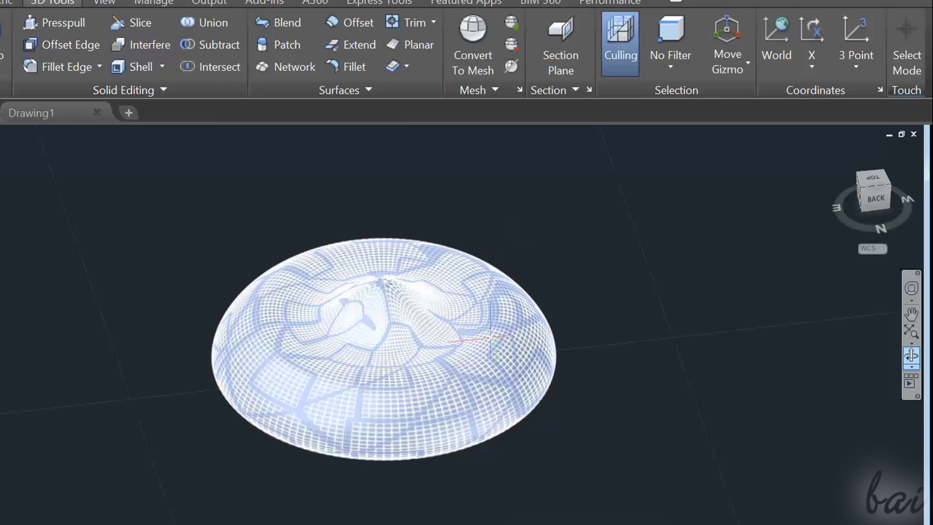
click(490, 337)
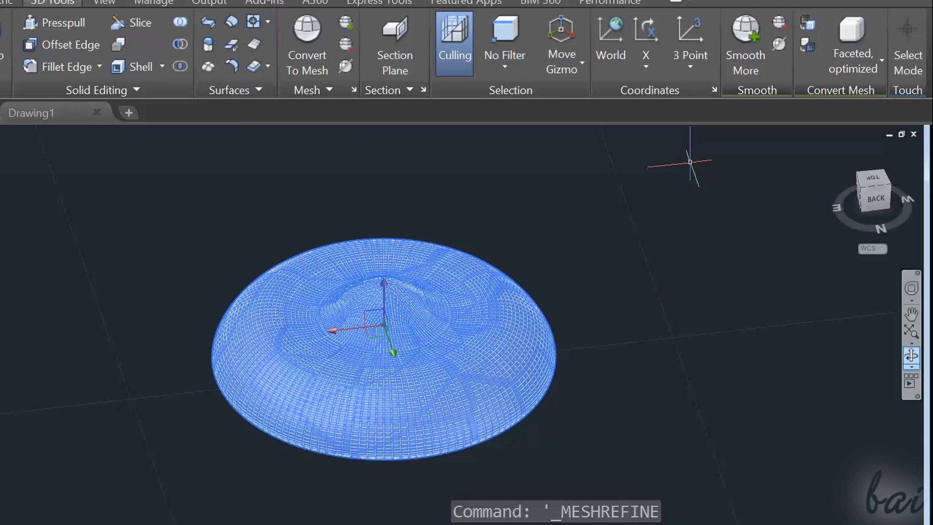
click(781, 27)
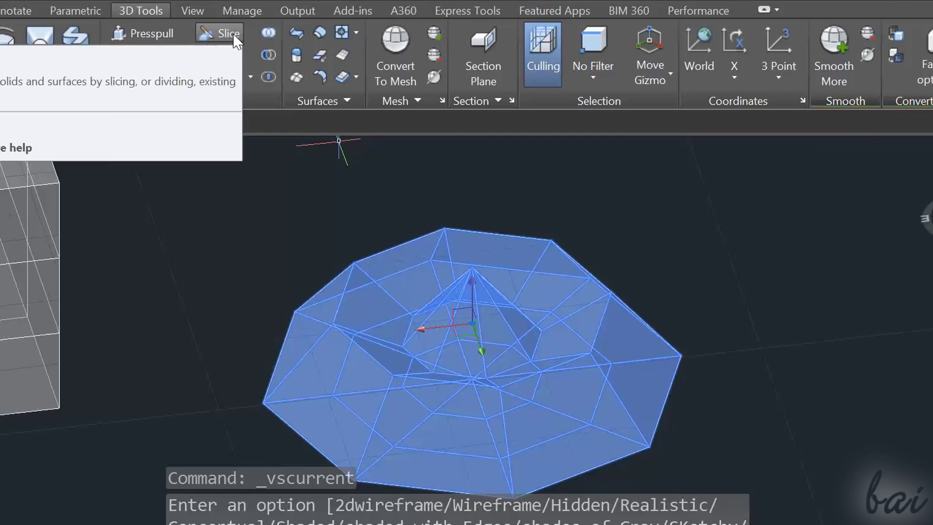
Try to slice the faceted, reshaped cone mesh with the Slice command.
click(233, 33)
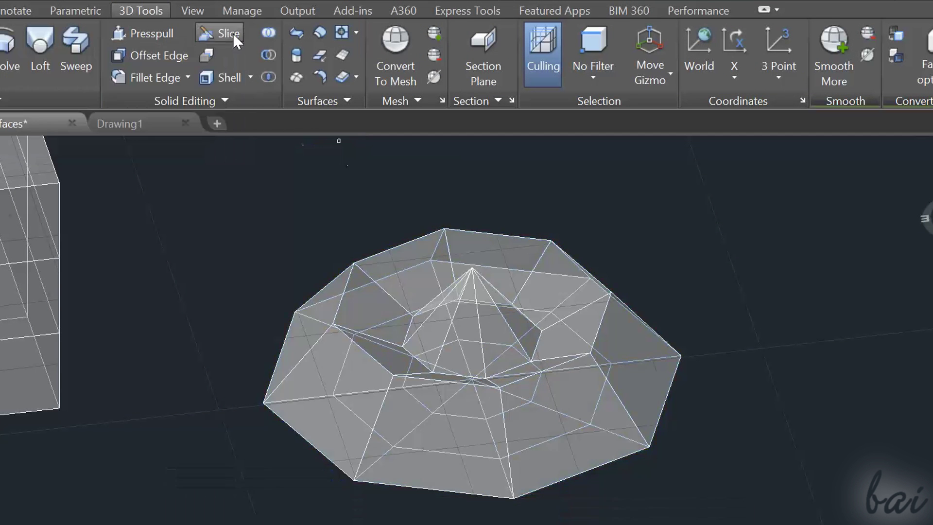
click(436, 245)
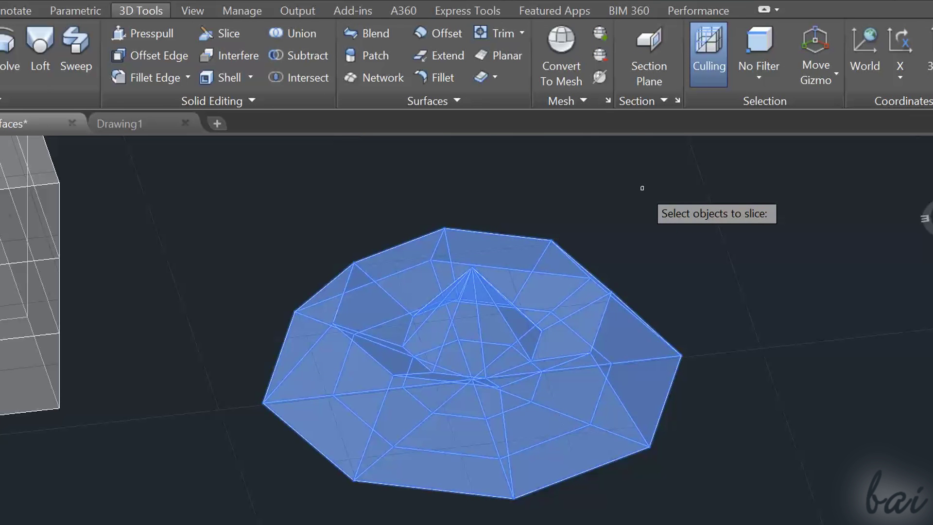
key(Return)
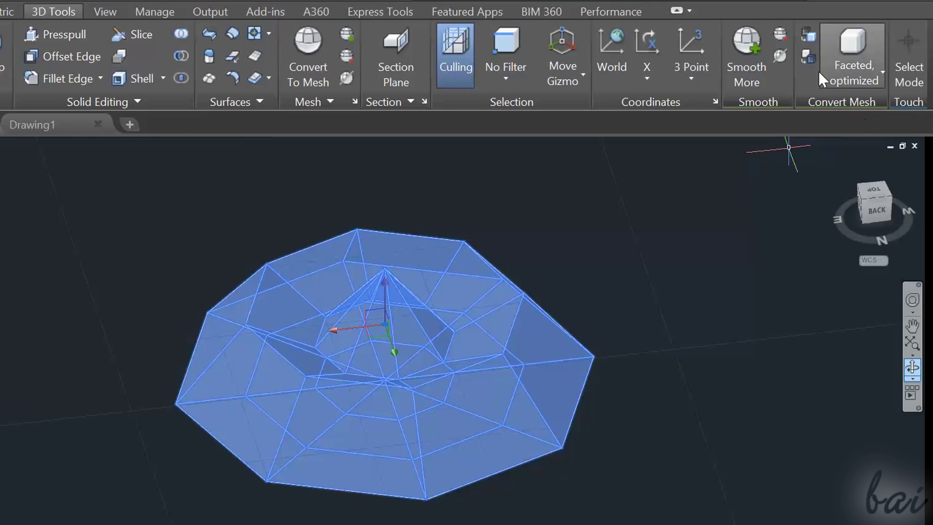
Convert the faceted cone mesh to a solid, undo that conversion, and convert the mesh to a surface instead.
click(802, 42)
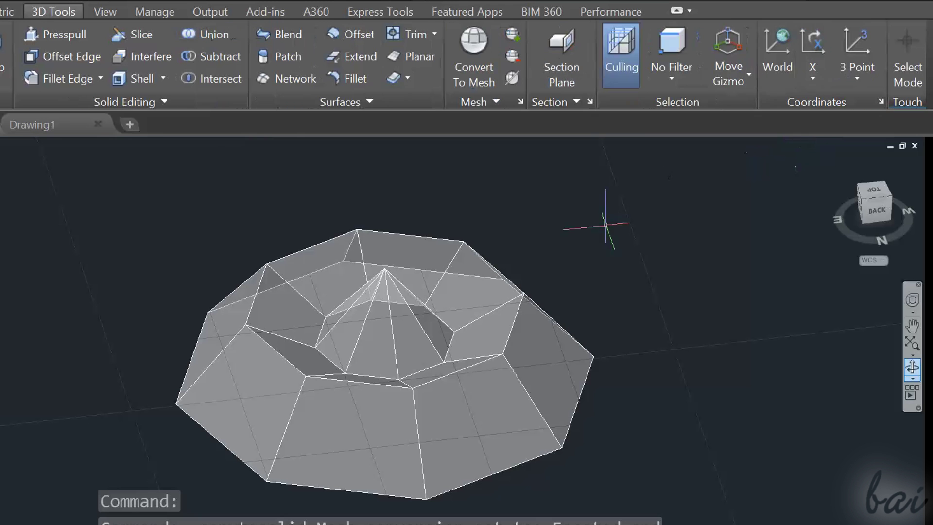
key(ctrl+z)
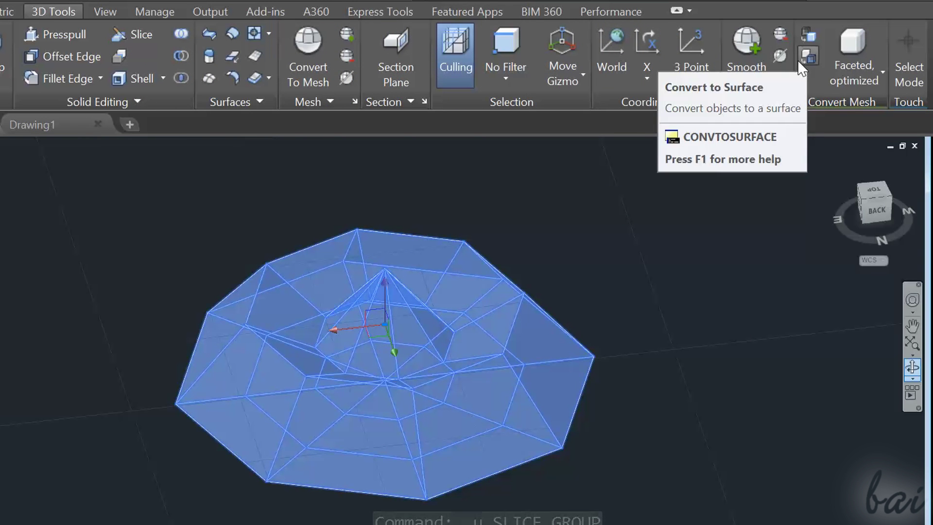
click(800, 59)
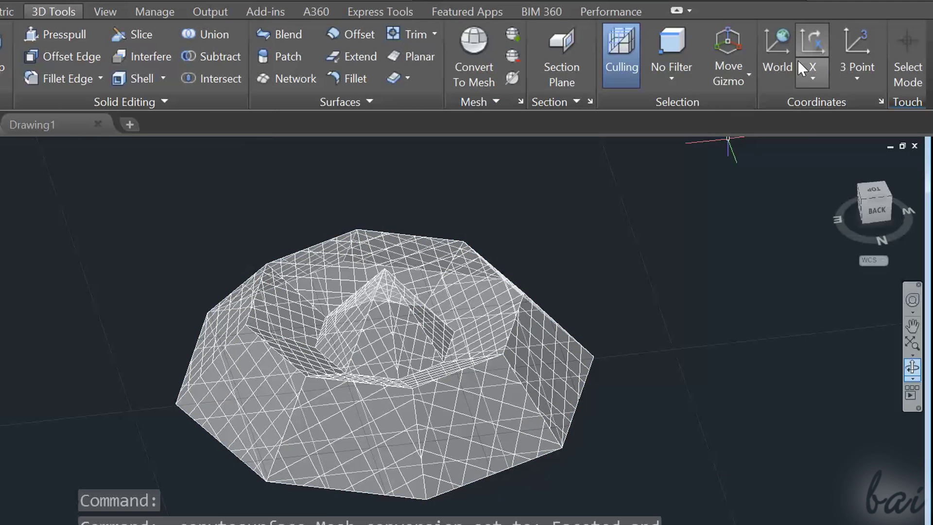
click(542, 367)
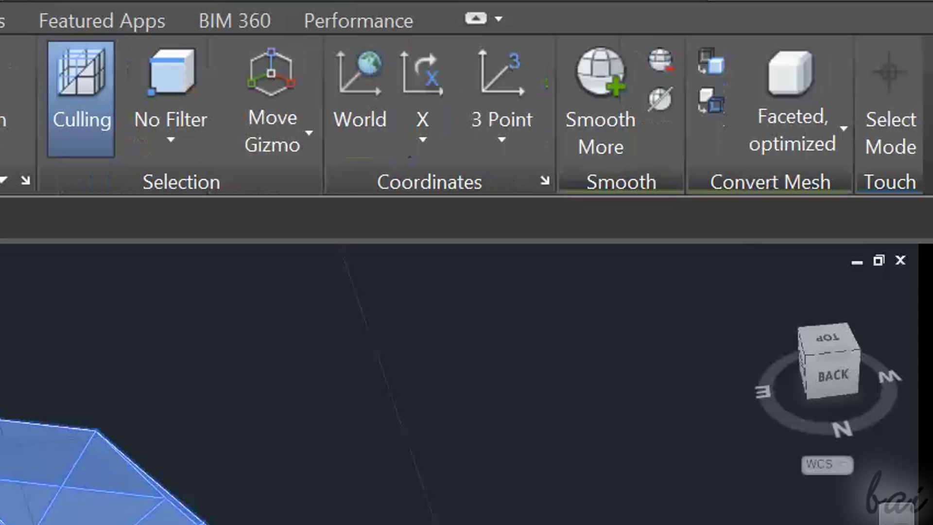
Set the mesh conversion type to Smooth, optimized and convert the reshaped cone mesh to a solid.
click(803, 146)
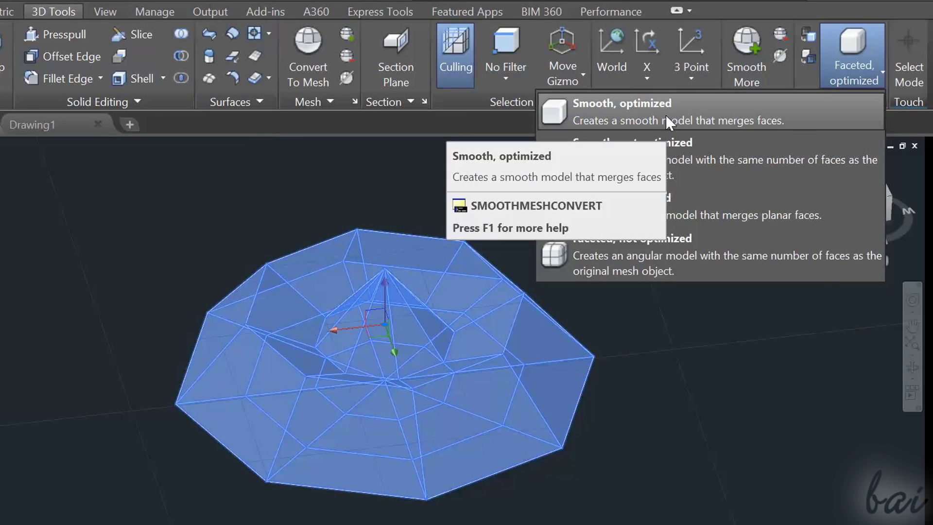
click(665, 114)
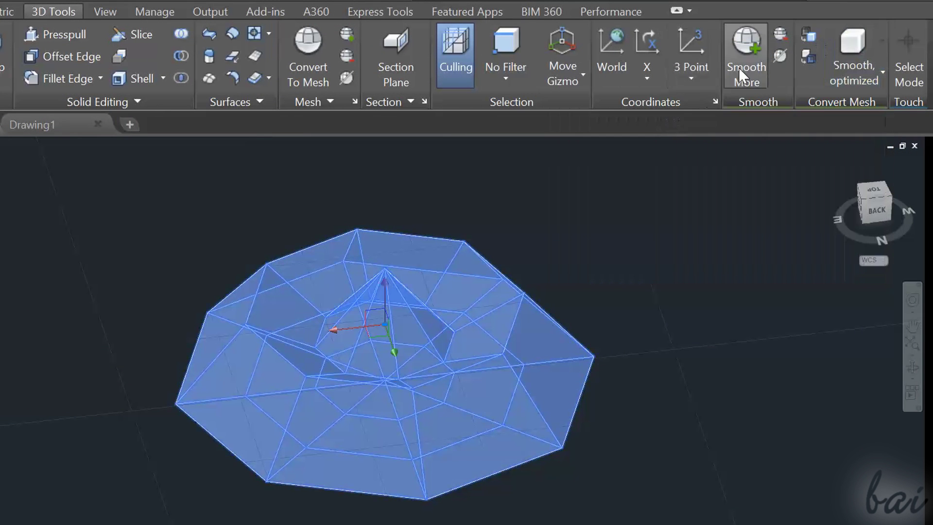
click(800, 36)
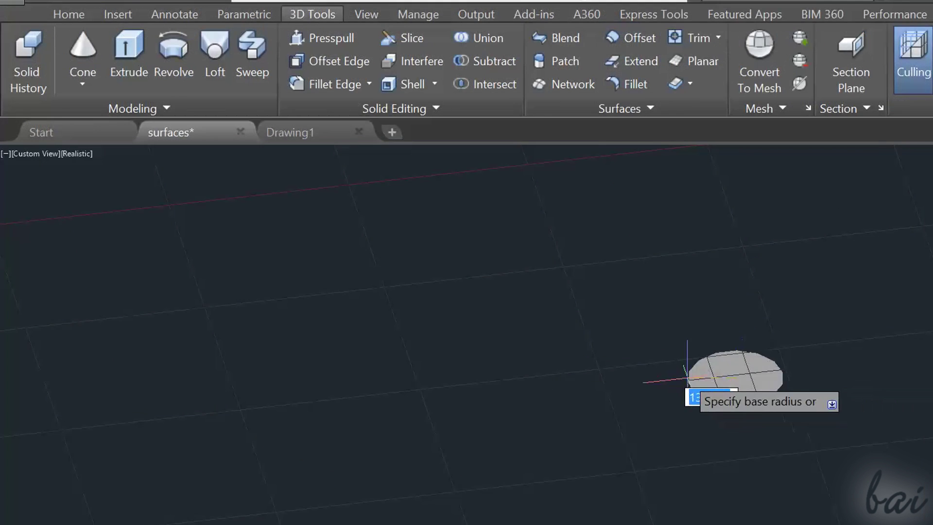
Draw a solid cone on an empty part of the ground plane and convert it to a mesh.
click(646, 341)
click(672, 184)
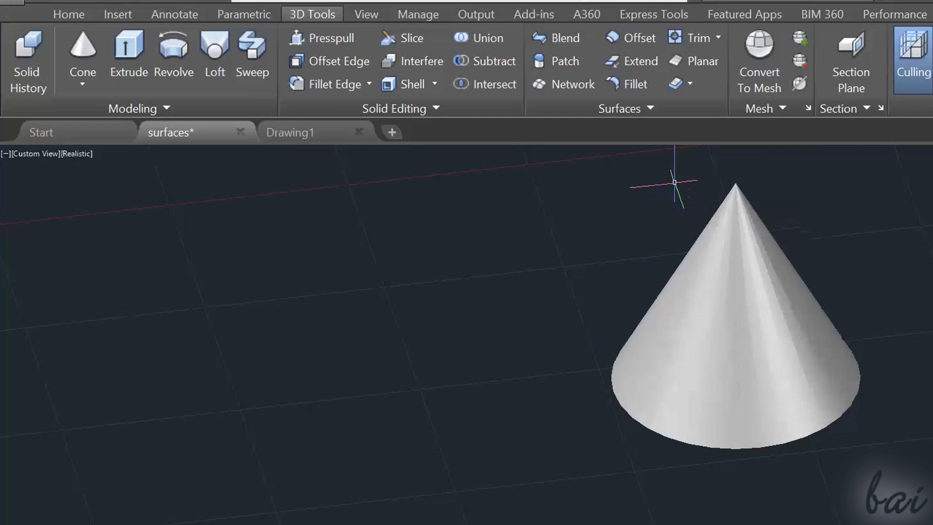
click(741, 321)
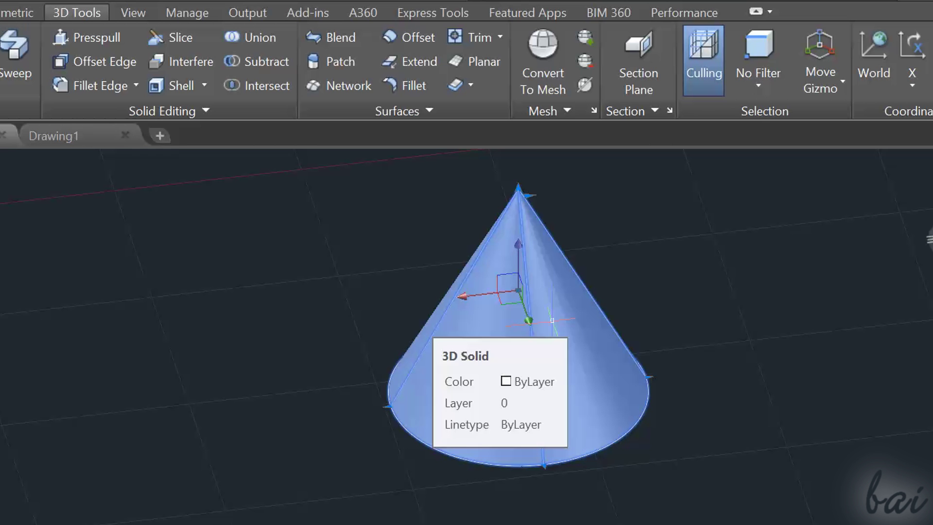
click(559, 76)
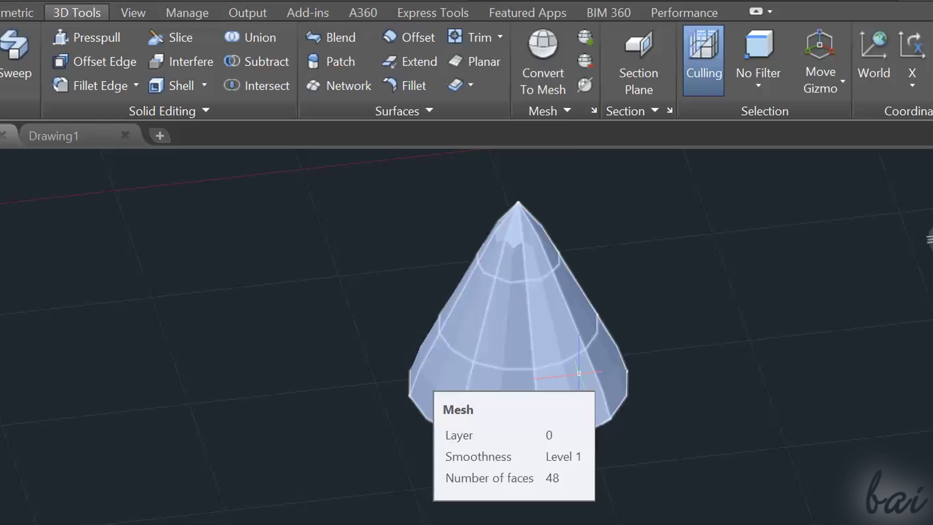
Lower the smoothness of the newly converted cone mesh by one level with Smooth Less and deselect it.
key(Escape)
click(534, 299)
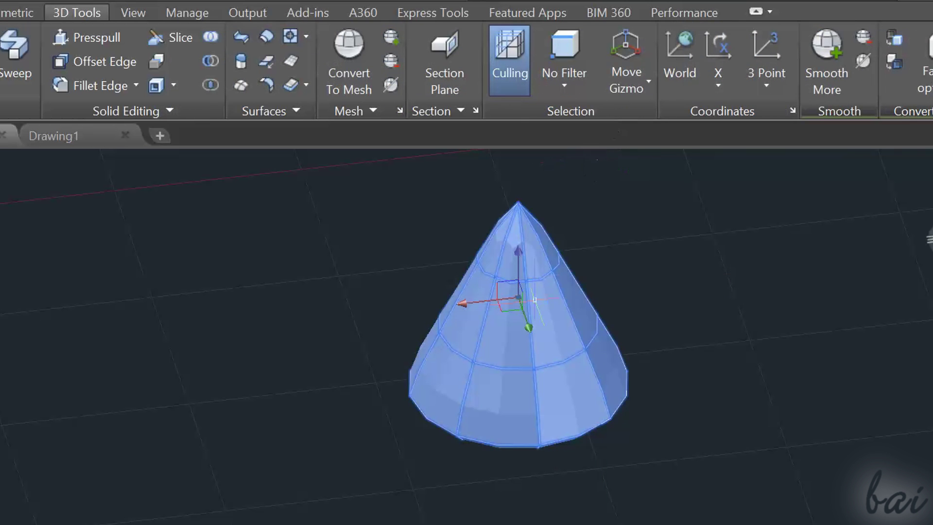
click(860, 36)
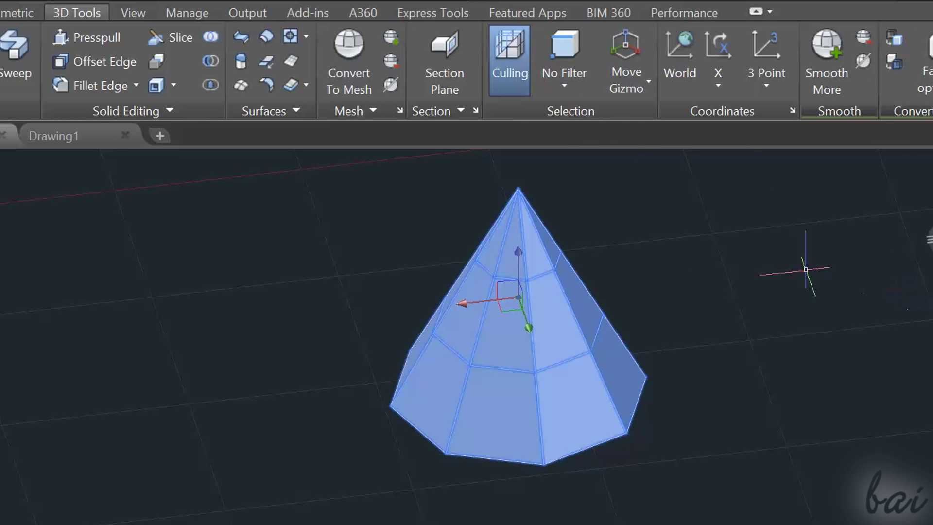
key(Escape)
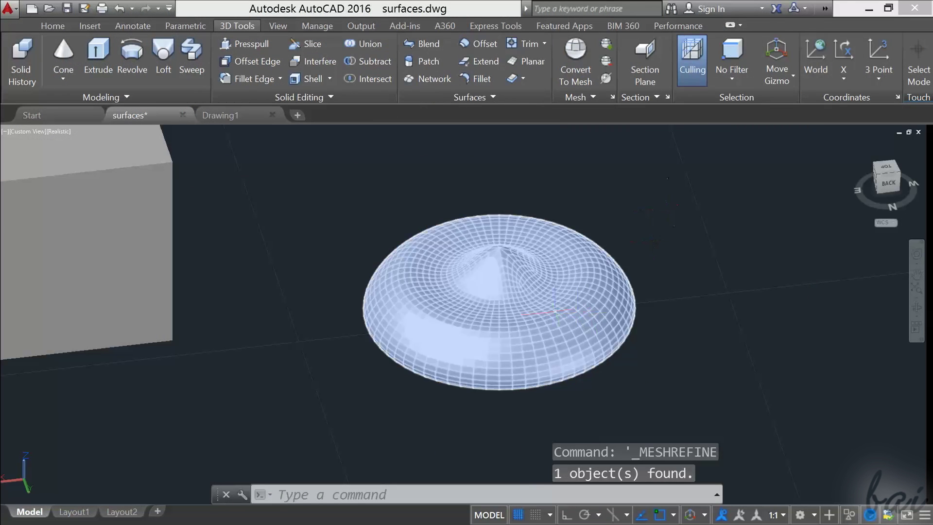
Select the refined, rounded cone mesh and examine its dense face grid up close.
click(545, 300)
scroll(545, 300, up, 3)
scroll(545, 301, up, 4)
scroll(546, 309, down, 5)
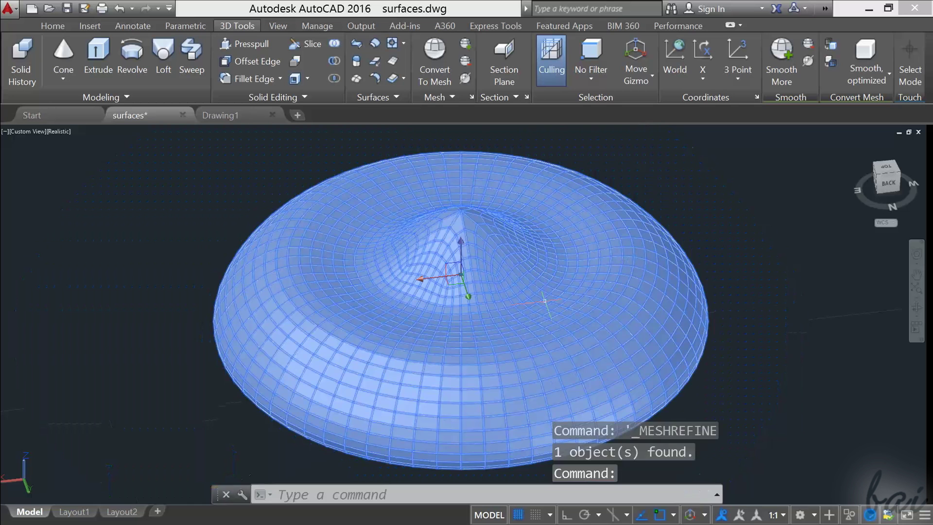